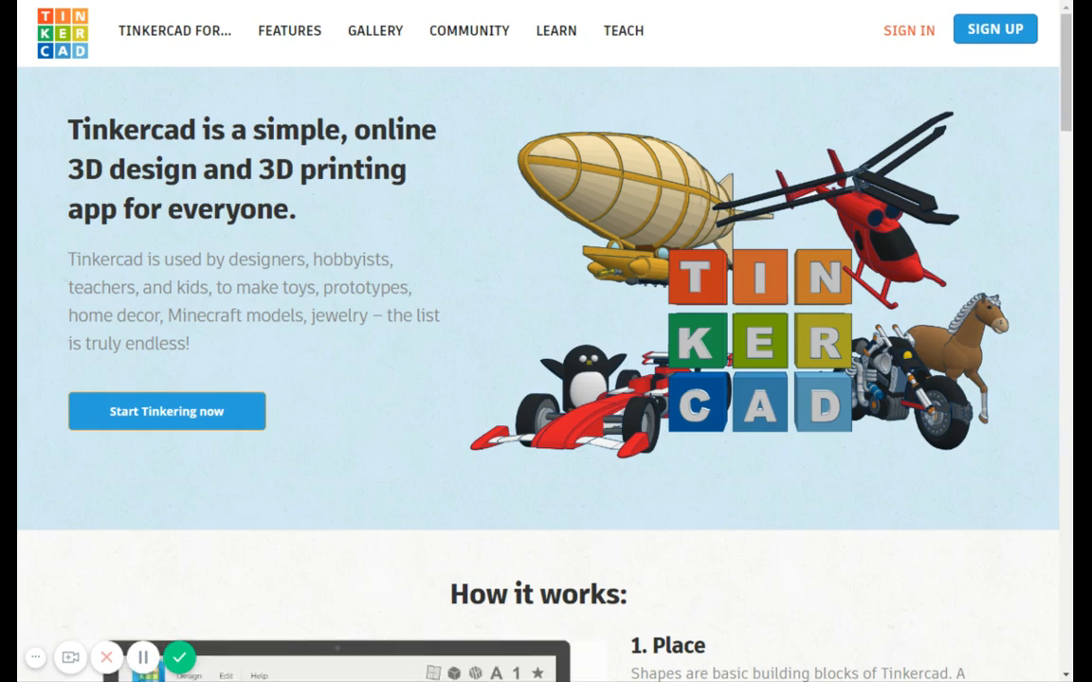
- Sign in to the account through the Google social provider
{"action": "left_click", "coordinate": [918, 36]}
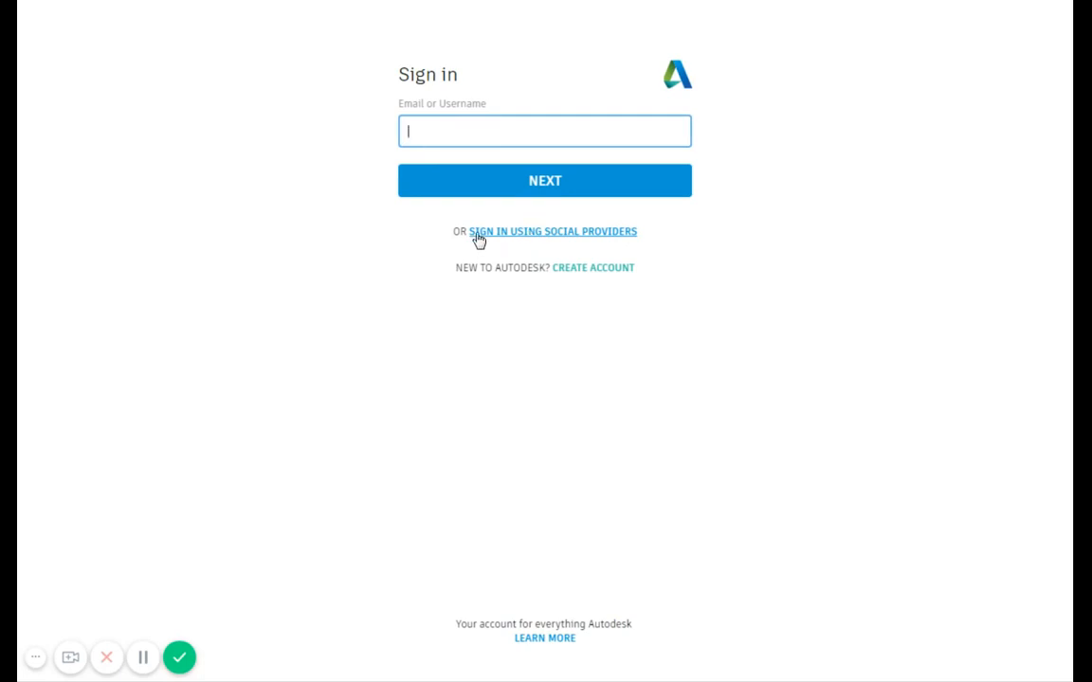
{"action": "left_click", "coordinate": [599, 233]}
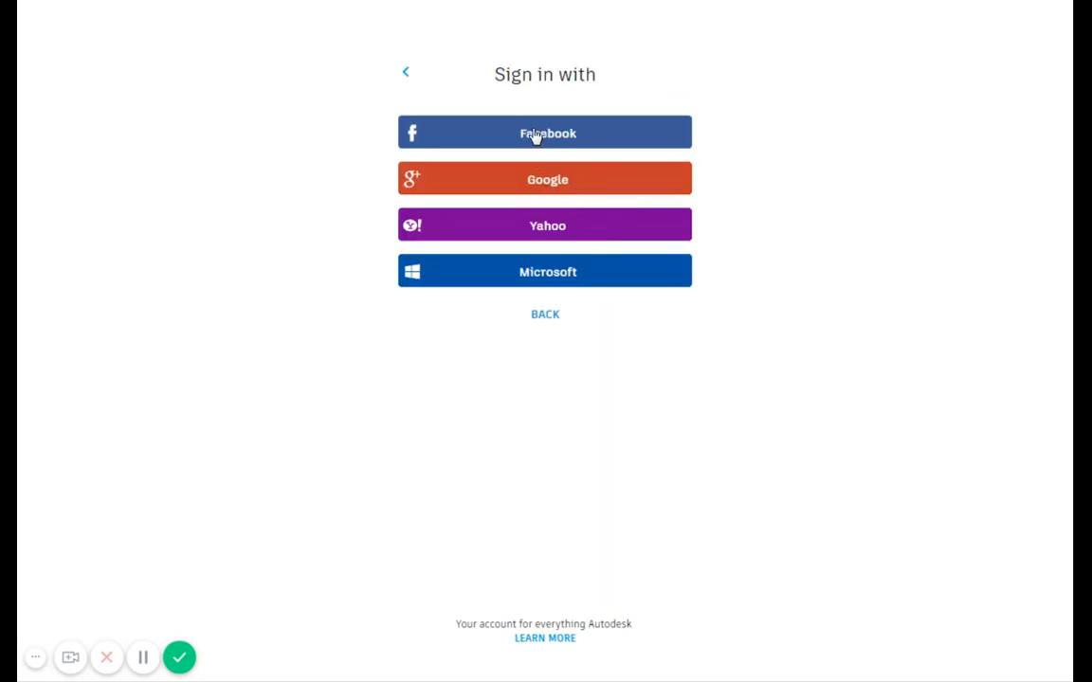
{"action": "left_click", "coordinate": [555, 185]}
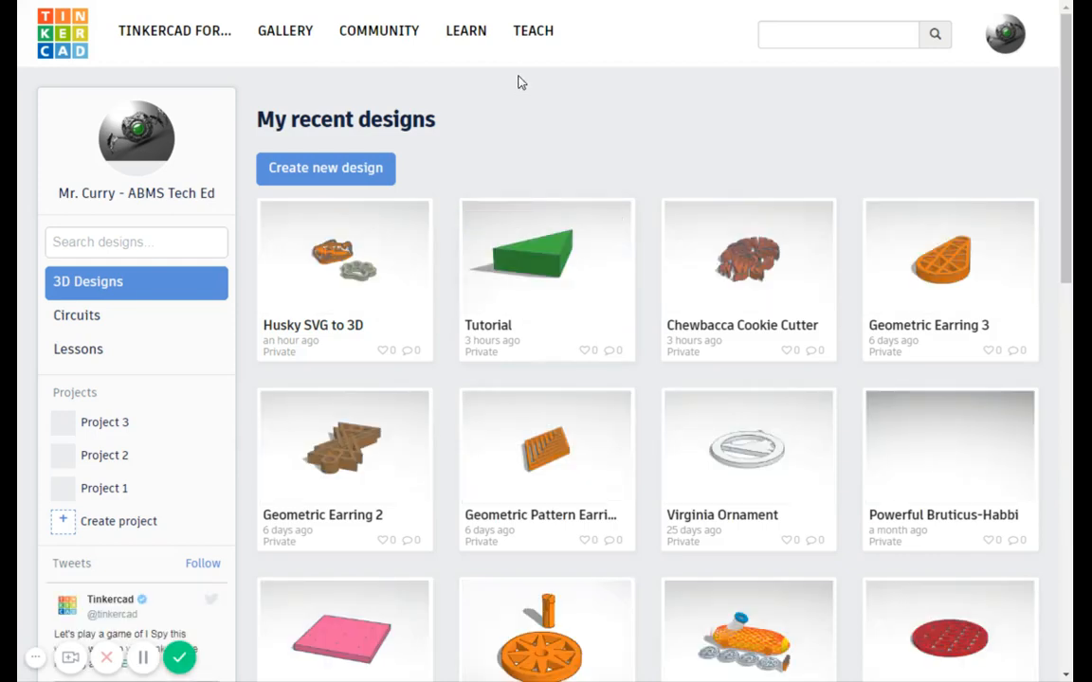
- Open the Learning the Moves basics lesson, select its model, and go back to the lesson's first page
{"action": "left_click", "coordinate": [479, 42]}
{"action": "scroll", "coordinate": [801, 263], "scroll_direction": "down", "scroll_amount": 1}
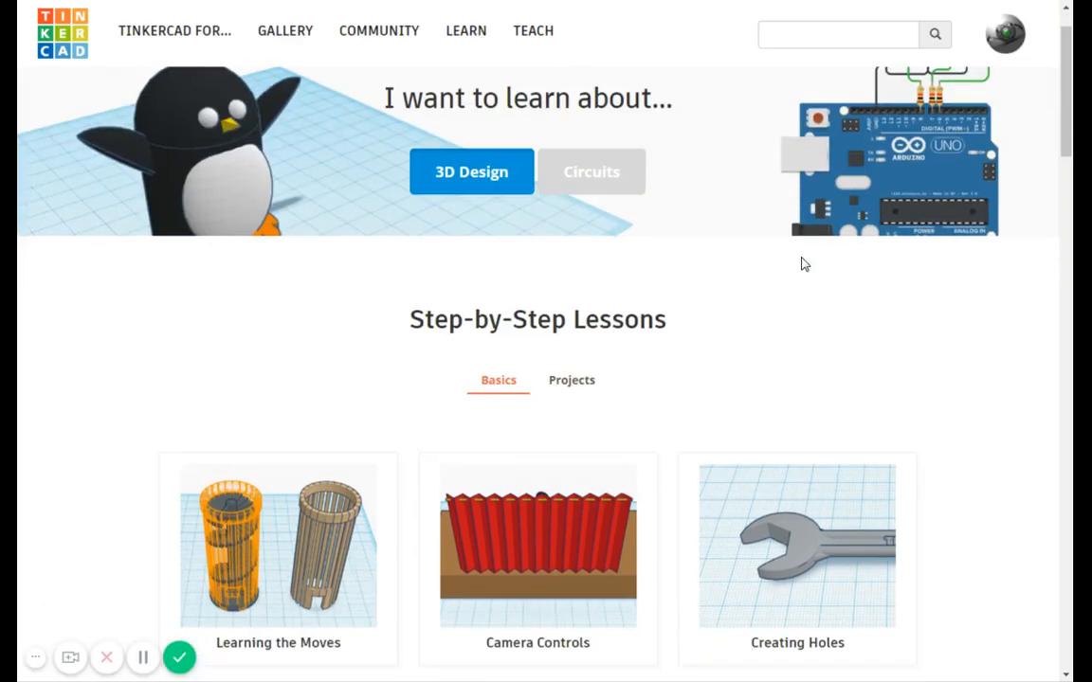
{"action": "scroll", "coordinate": [801, 264], "scroll_direction": "down", "scroll_amount": 2}
{"action": "left_click", "coordinate": [295, 373]}
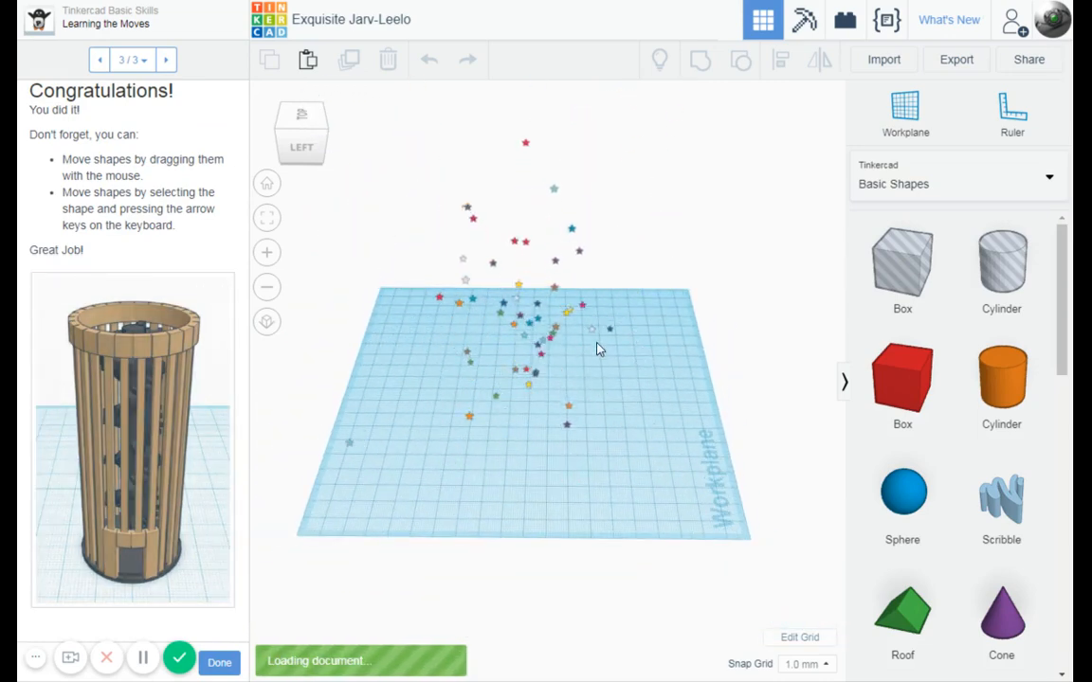
{"action": "left_click", "coordinate": [546, 368]}
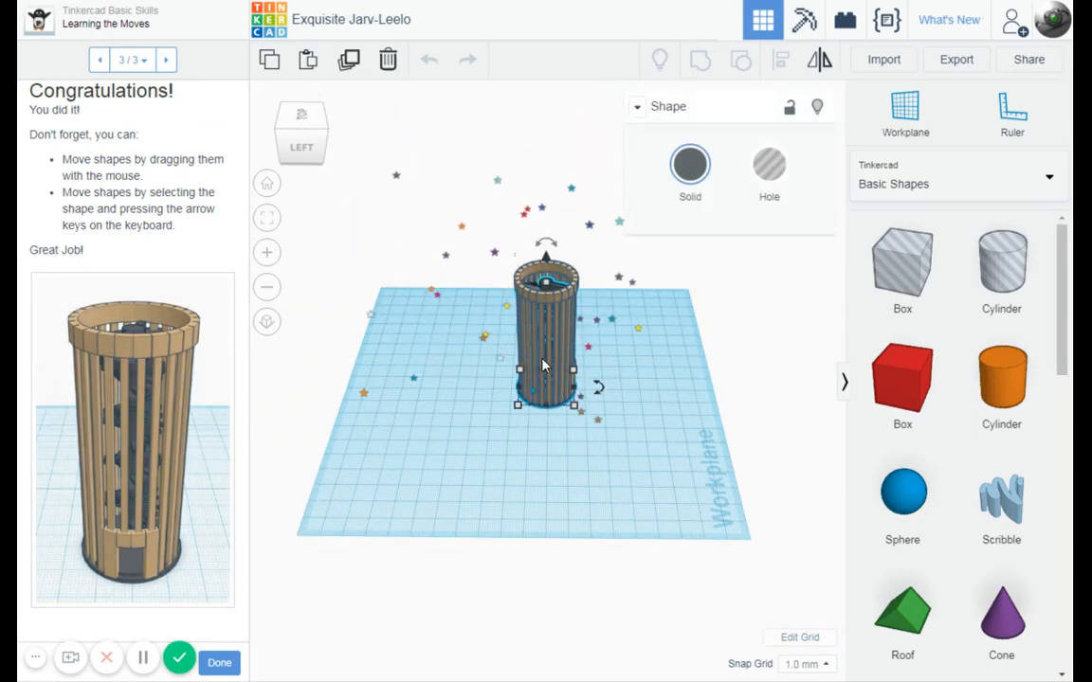
{"action": "left_click", "coordinate": [99, 59]}
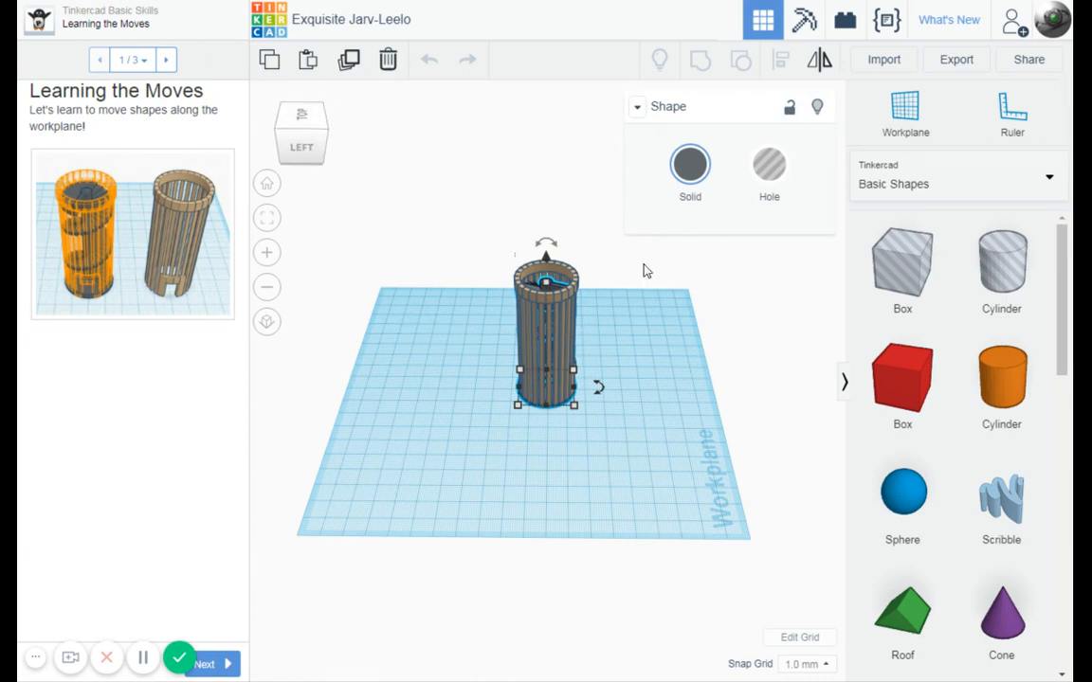
- Return to the dashboard and look through the list of recent designs
{"action": "left_click", "coordinate": [264, 25]}
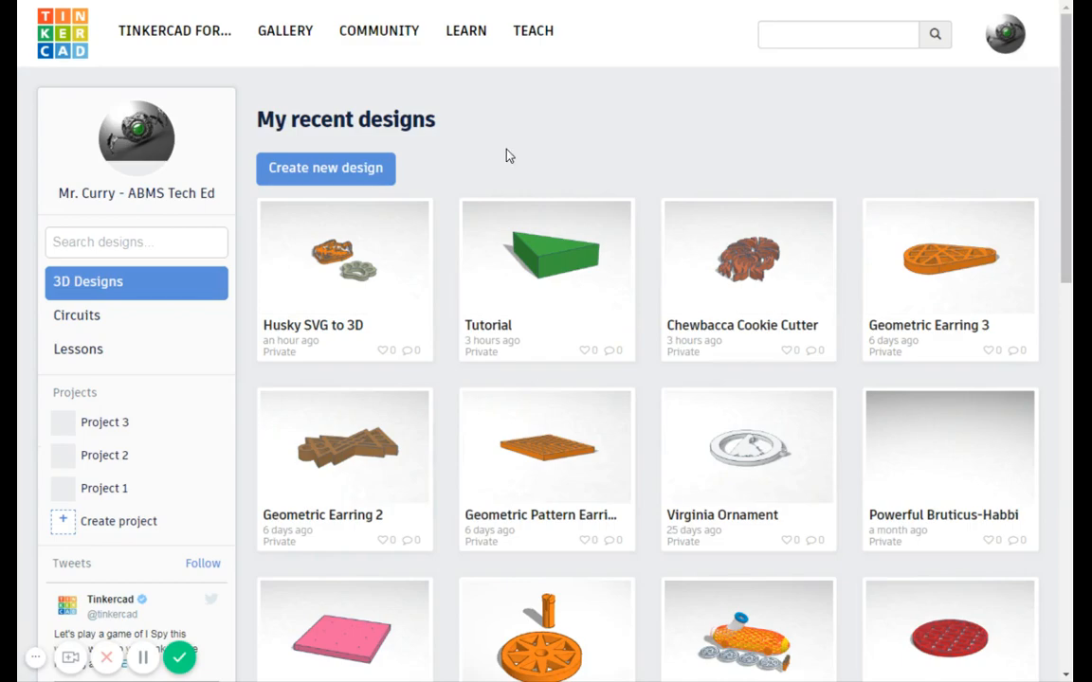
{"action": "scroll", "coordinate": [674, 368], "scroll_direction": "down", "scroll_amount": 1}
{"action": "scroll", "coordinate": [674, 367], "scroll_direction": "down", "scroll_amount": 10}
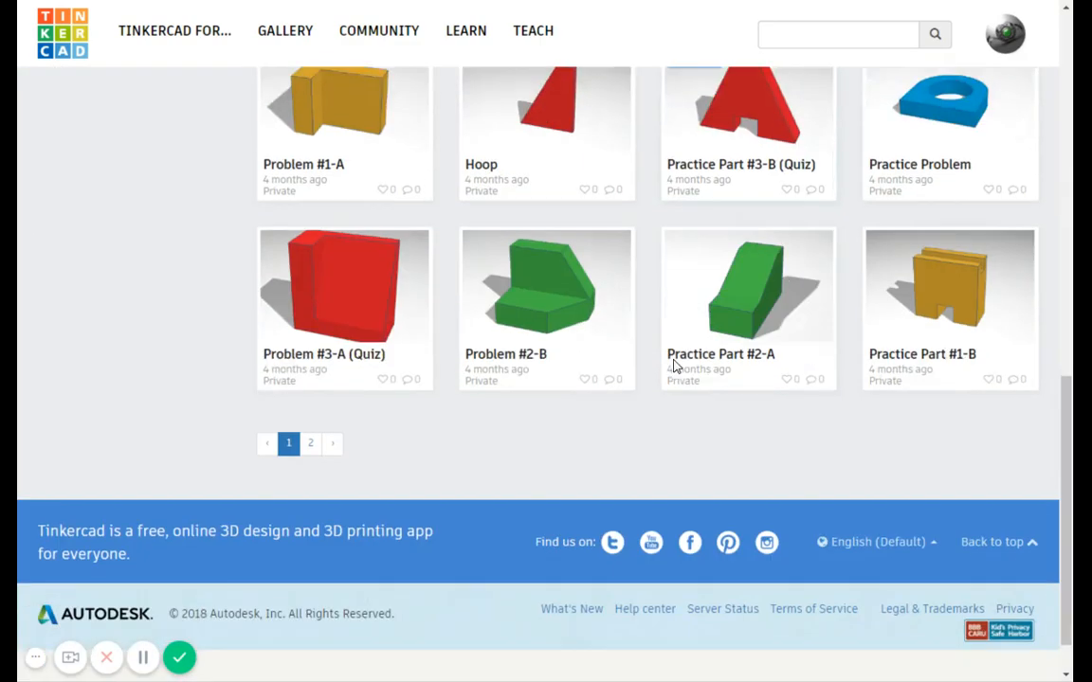
{"action": "scroll", "coordinate": [305, 386], "scroll_direction": "up", "scroll_amount": 10}
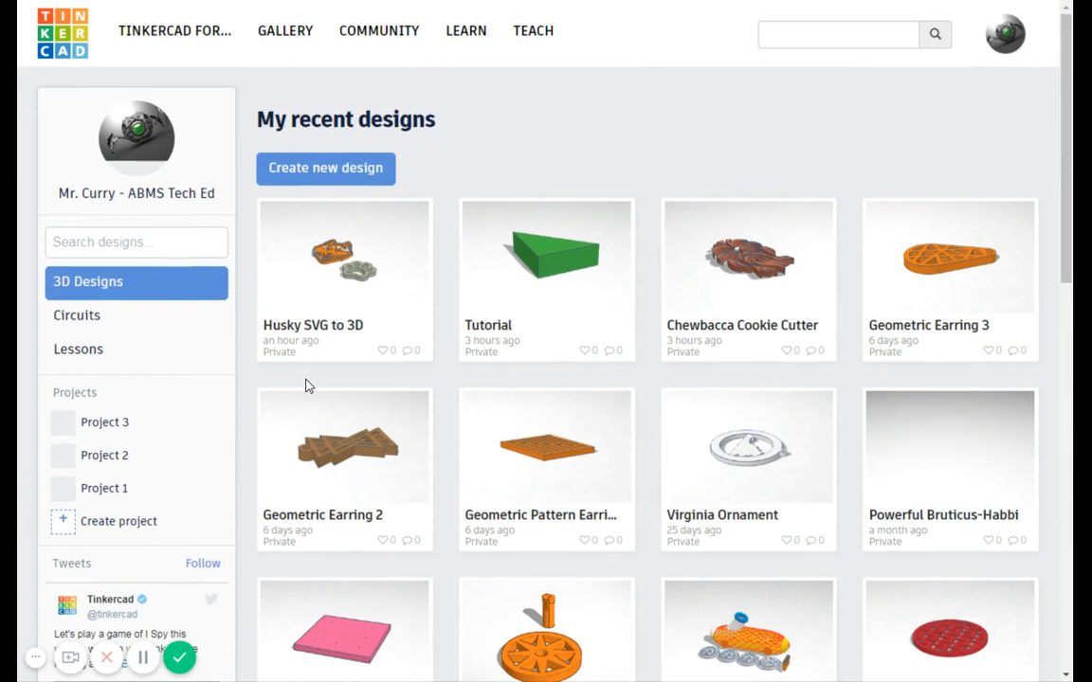
- Create a new 3D design and rename it "VTEEA Tutorial"
{"action": "mouse_move", "coordinate": [273, 208]}
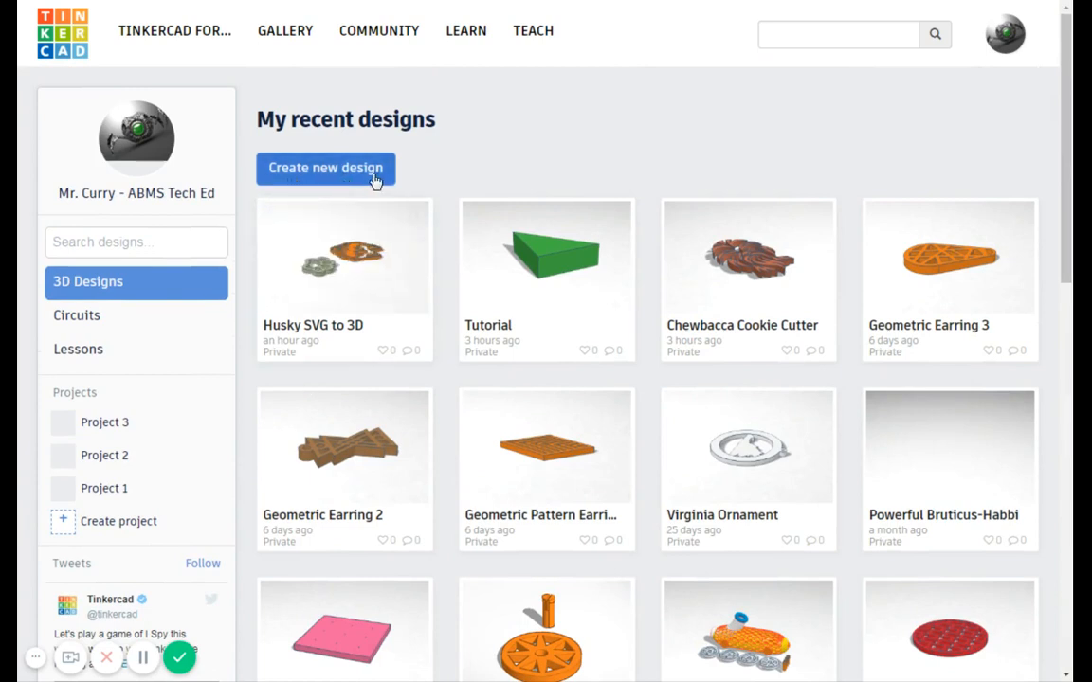
{"action": "left_click", "coordinate": [300, 178]}
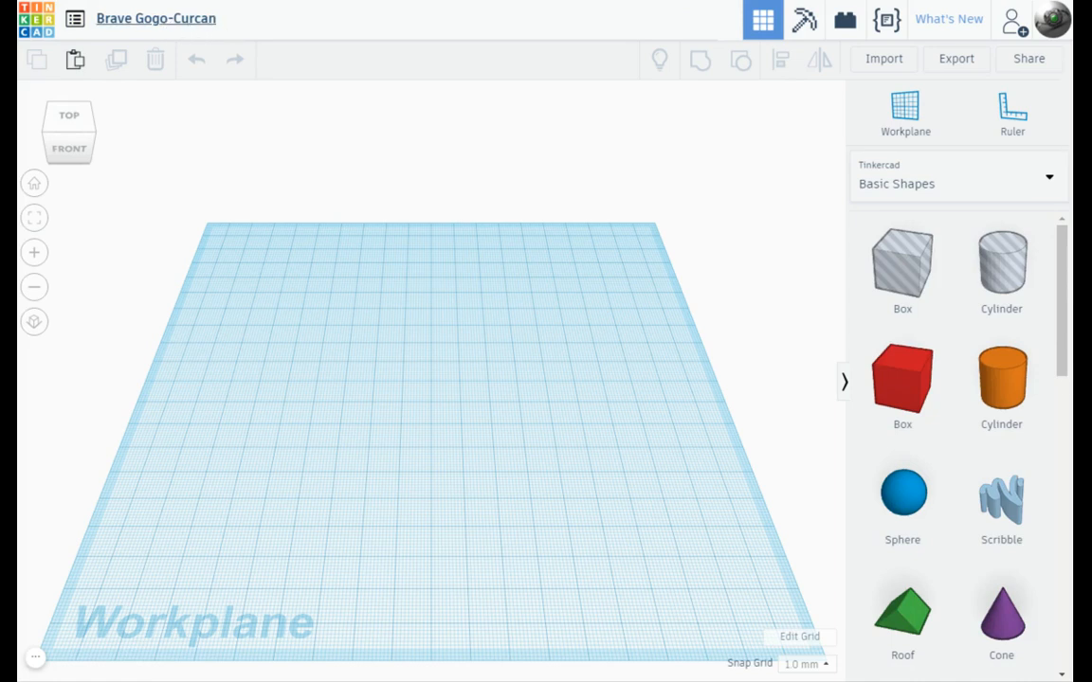
{"action": "left_click", "coordinate": [173, 19]}
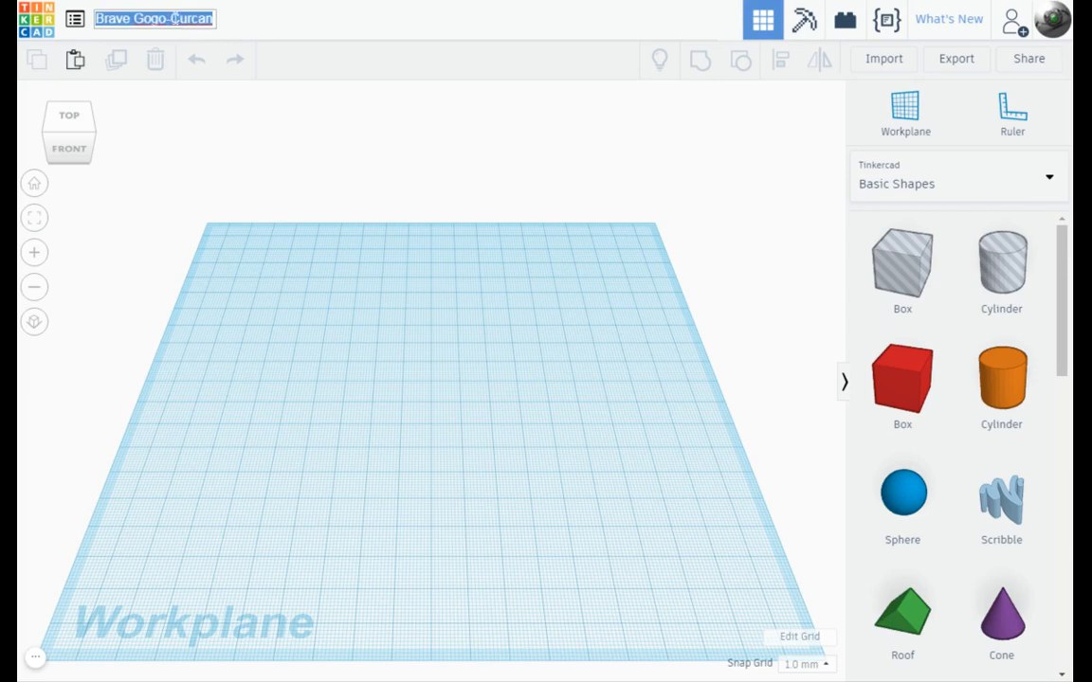
{"action": "type", "text": "T"}
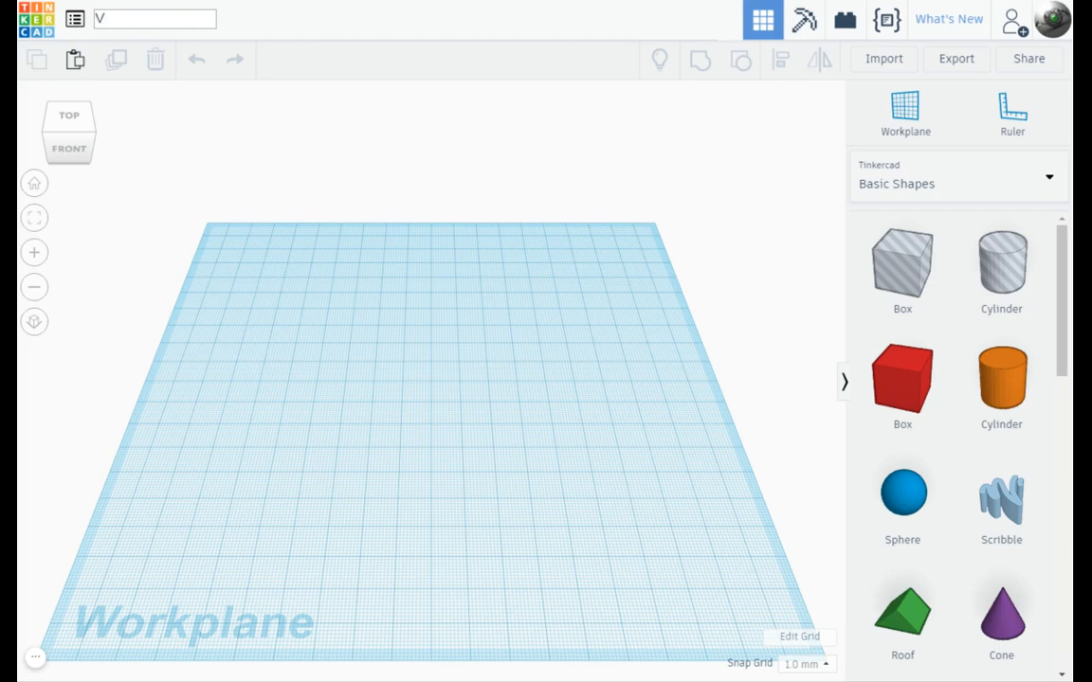
{"action": "type", "text": "TEEA Tutorial"}
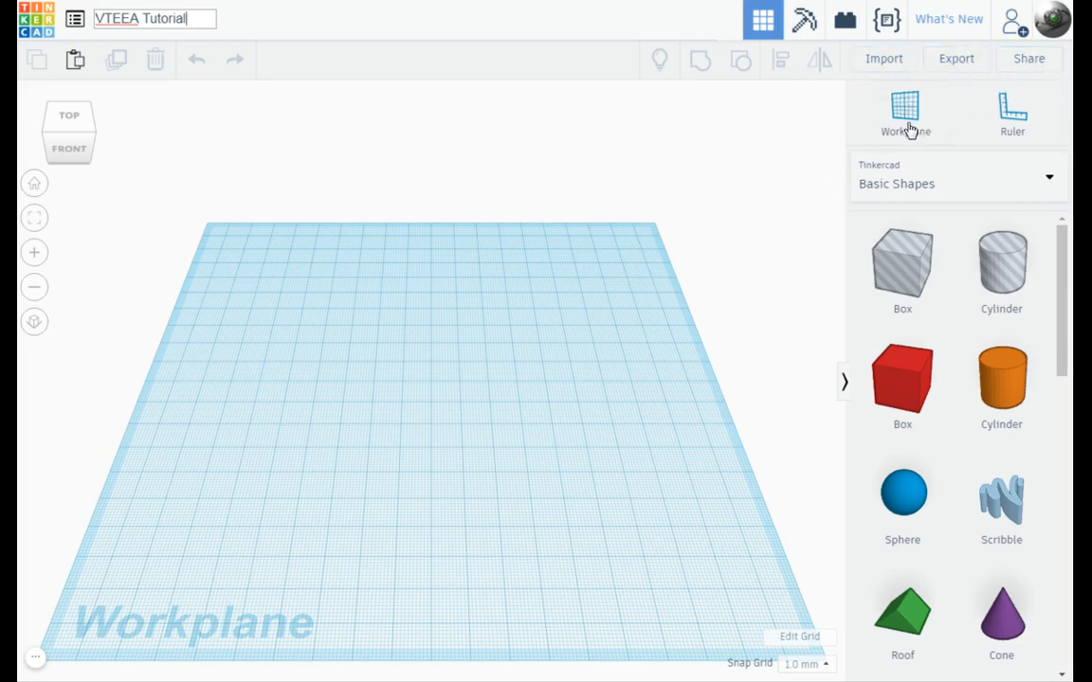
- Look through the basic shapes library and examine the empty workplane by orbiting, panning and zooming
{"action": "scroll", "coordinate": [1003, 237], "scroll_direction": "down", "scroll_amount": 3}
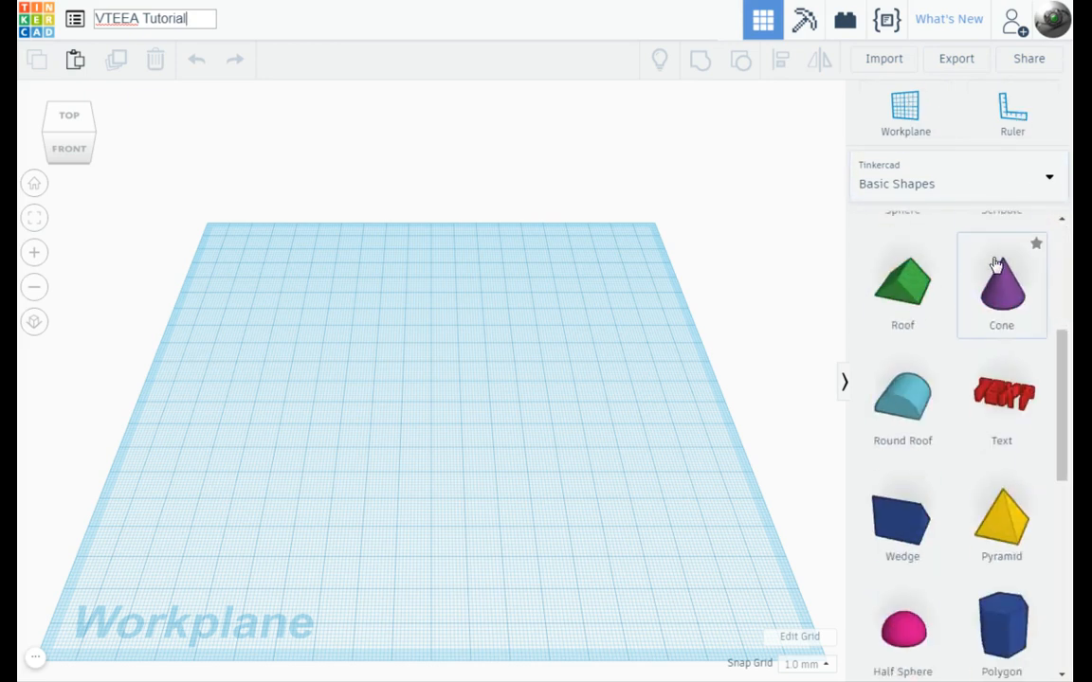
{"action": "scroll", "coordinate": [990, 275], "scroll_direction": "up", "scroll_amount": 3}
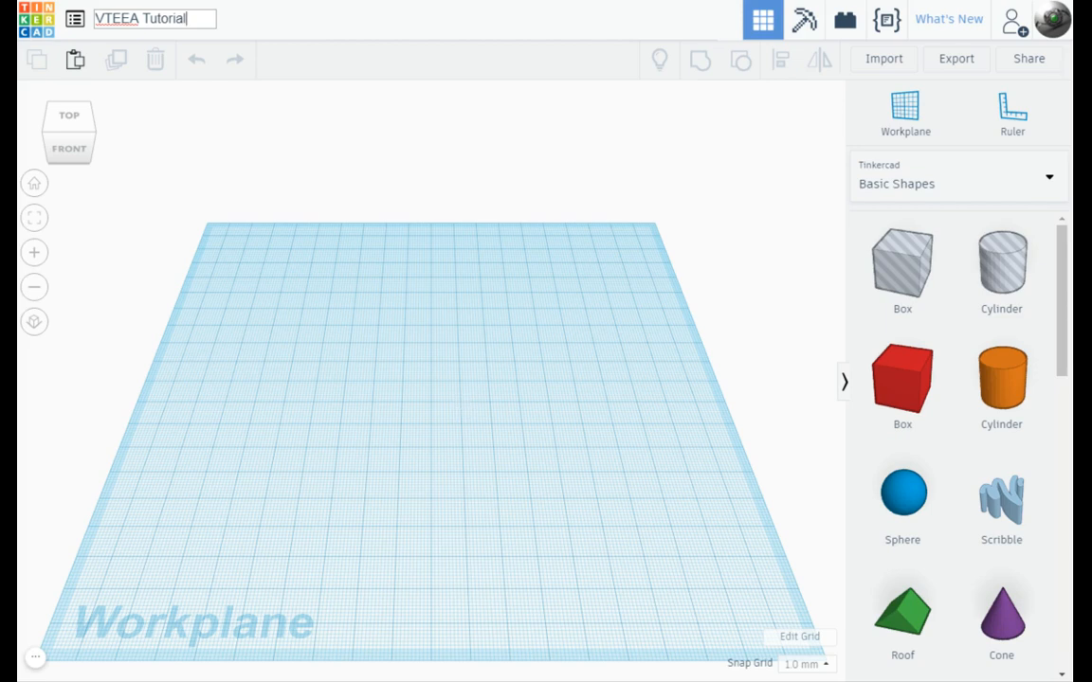
{"action": "right_click_drag", "start_coordinate": [460, 400], "coordinate": [424, 387]}
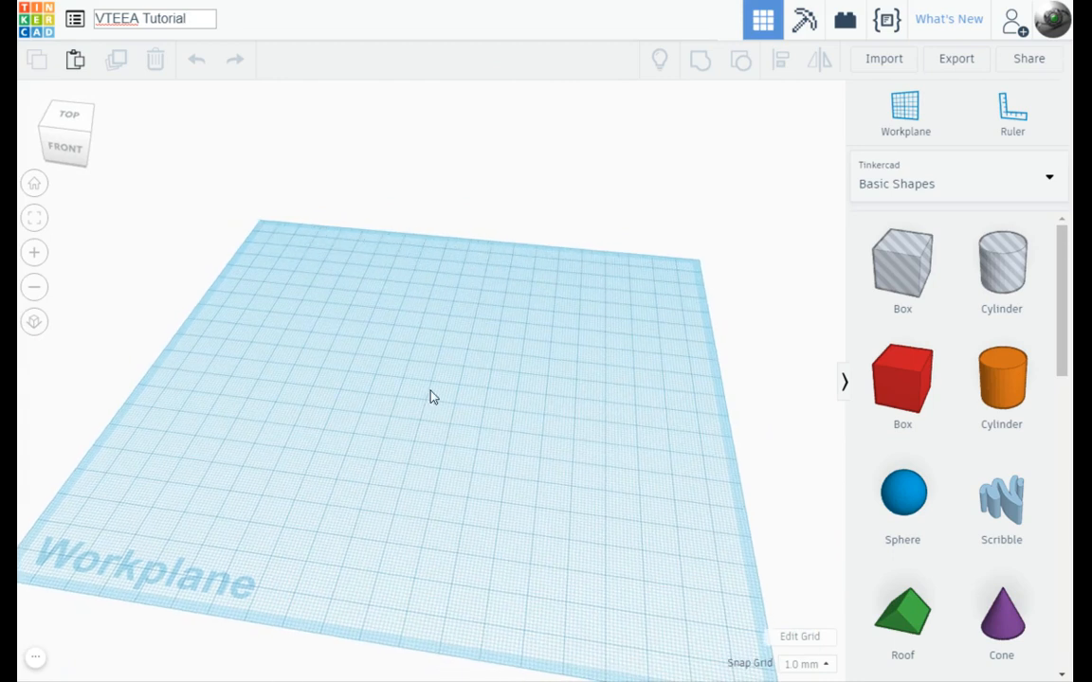
{"action": "middle_click_drag", "start_coordinate": [431, 392], "coordinate": [408, 323]}
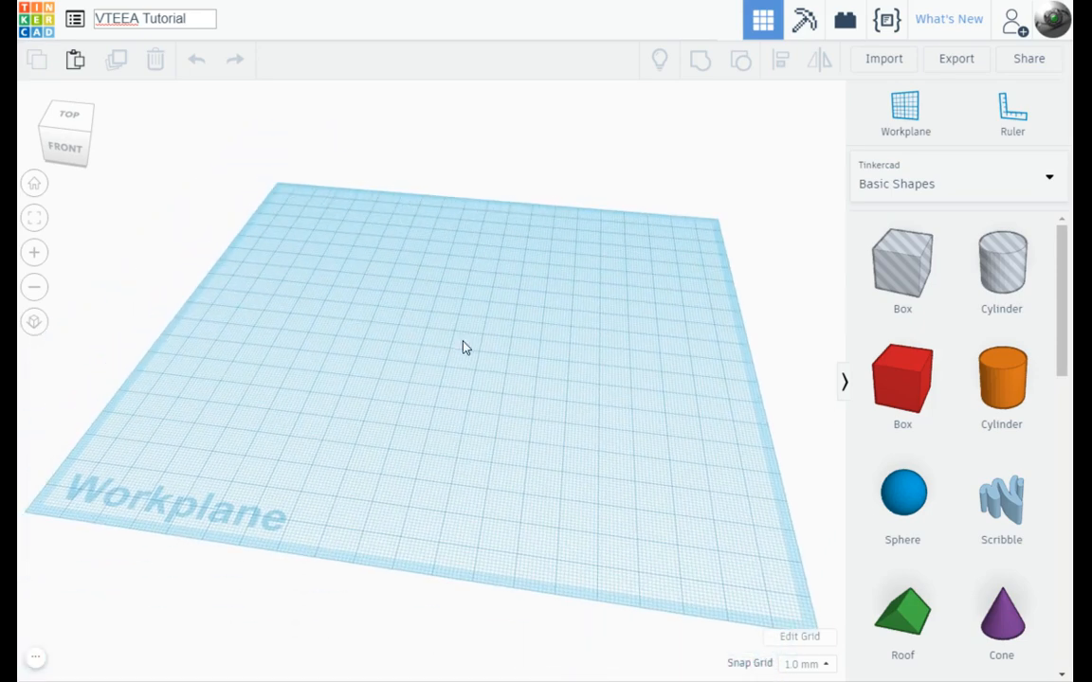
{"action": "scroll", "coordinate": [464, 347], "scroll_direction": "up", "scroll_amount": 2}
{"action": "scroll", "coordinate": [464, 343], "scroll_direction": "down", "scroll_amount": 3}
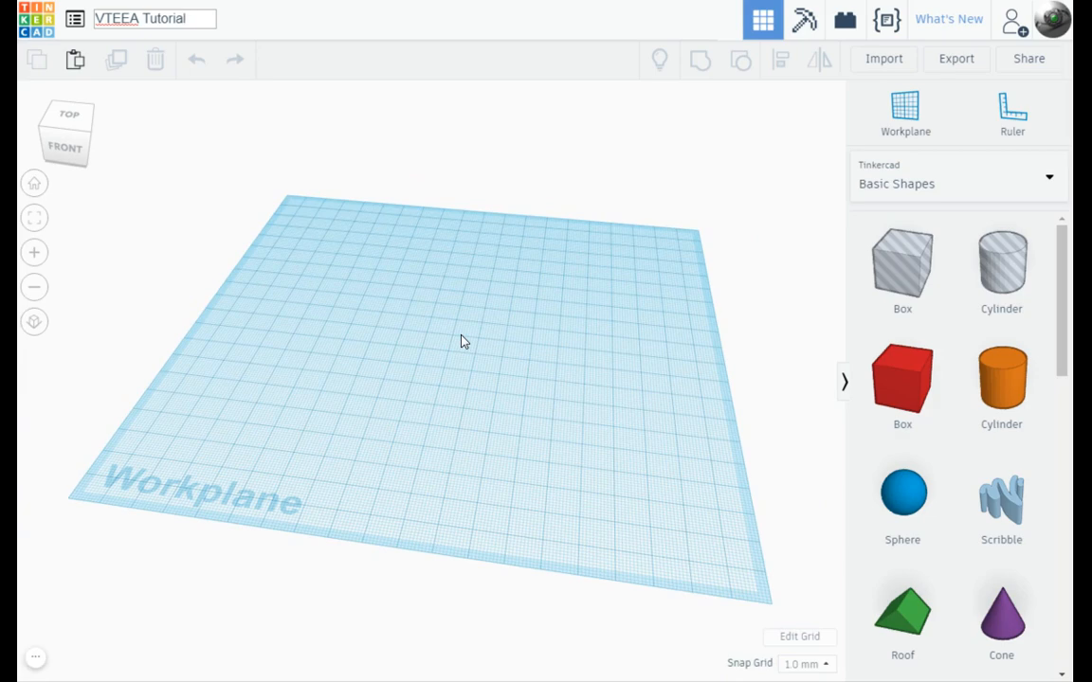
{"action": "scroll", "coordinate": [461, 341], "scroll_direction": "up", "scroll_amount": 1}
{"action": "scroll", "coordinate": [462, 341], "scroll_direction": "down", "scroll_amount": 3}
{"action": "scroll", "coordinate": [460, 338], "scroll_direction": "up", "scroll_amount": 2}
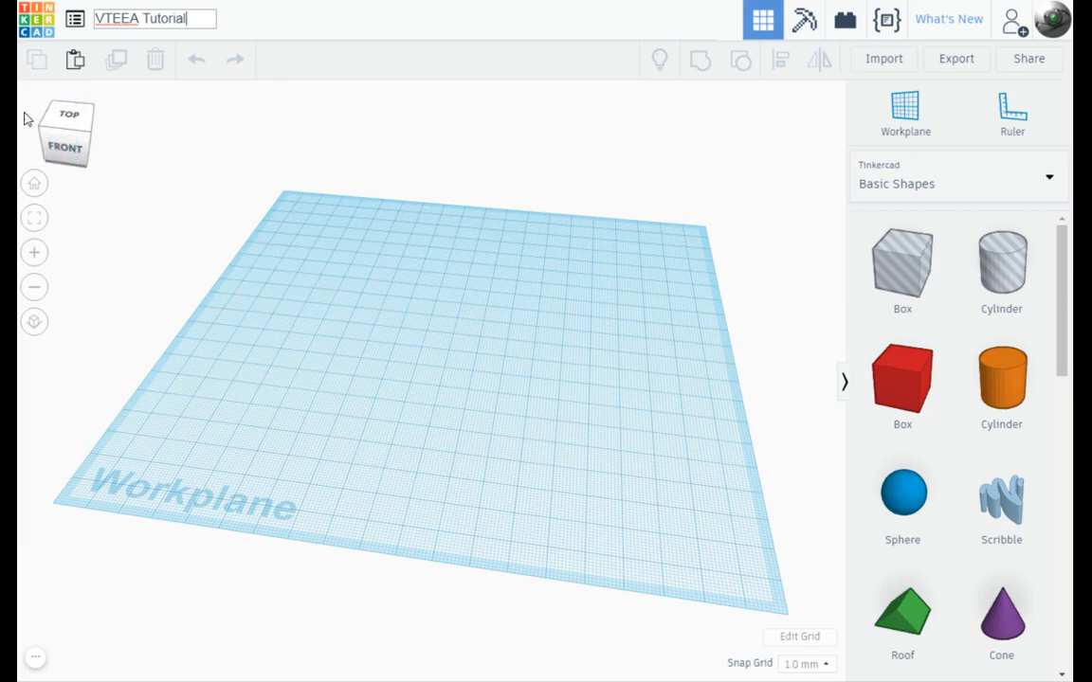
- View the workplane from the front, compare perspective with orthographic projection, and return to the home view in orthographic
{"action": "left_click", "coordinate": [84, 147]}
{"action": "mouse_move", "coordinate": [86, 149]}
{"action": "left_mouse_down"}
{"action": "mouse_move", "coordinate": [190, 131]}
{"action": "mouse_move", "coordinate": [232, 109]}
{"action": "mouse_move", "coordinate": [108, 180]}
{"action": "mouse_move", "coordinate": [62, 161]}
{"action": "mouse_move", "coordinate": [87, 193]}
{"action": "mouse_move", "coordinate": [133, 180]}
{"action": "mouse_move", "coordinate": [113, 160]}
{"action": "mouse_move", "coordinate": [78, 163]}
{"action": "mouse_move", "coordinate": [90, 156]}
{"action": "left_mouse_up"}
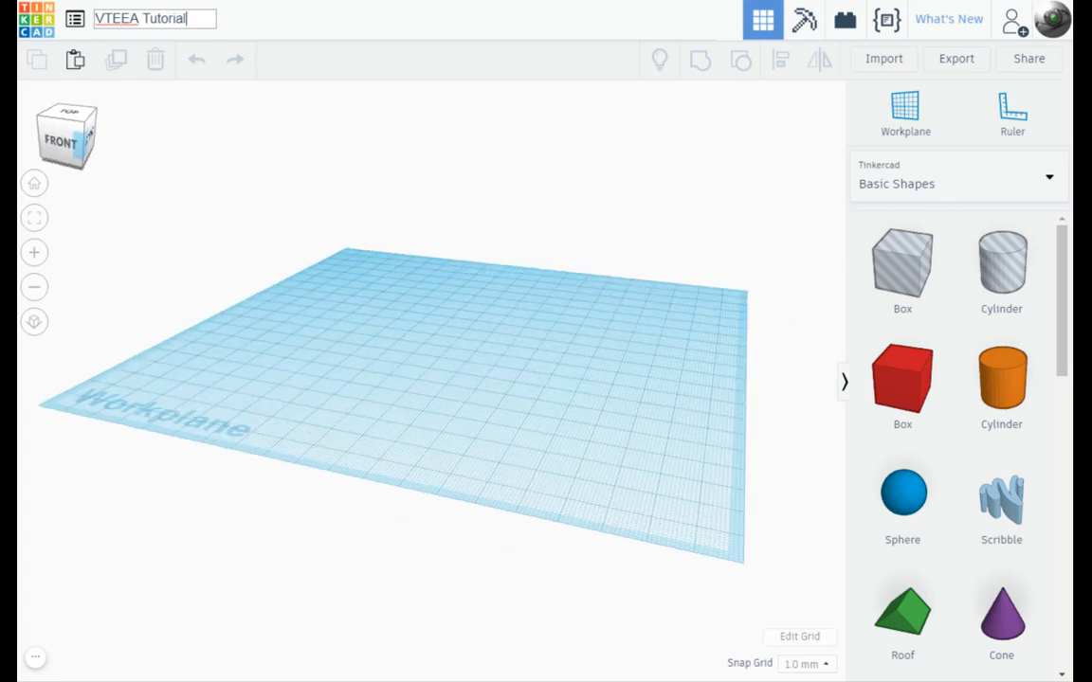
{"action": "left_click", "coordinate": [59, 144]}
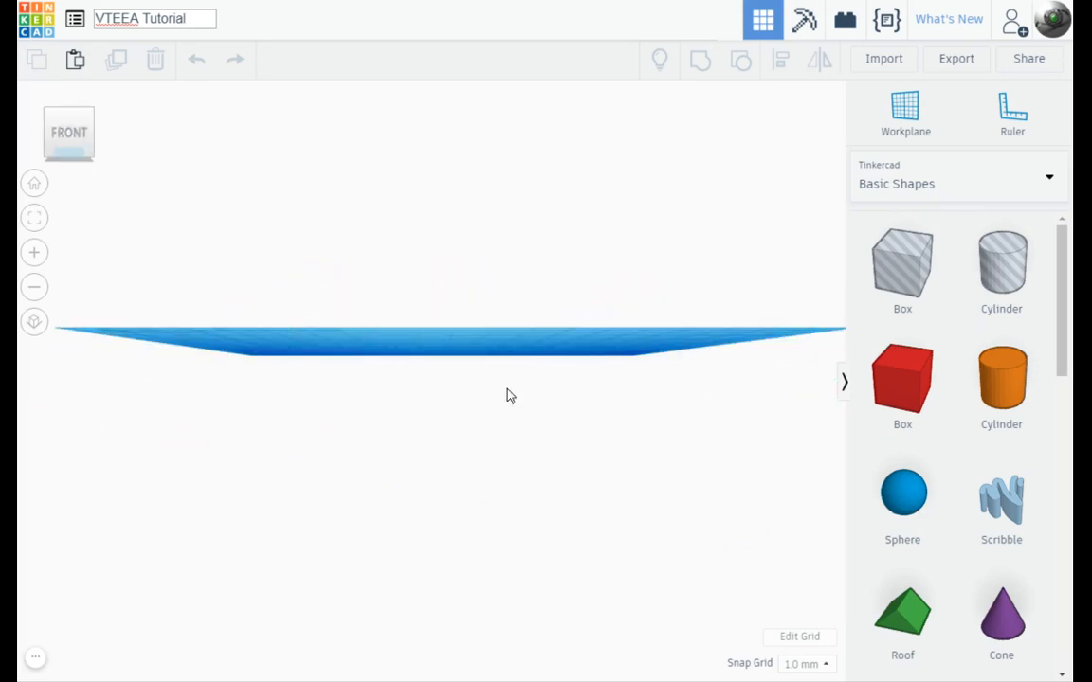
{"action": "left_click", "coordinate": [33, 324]}
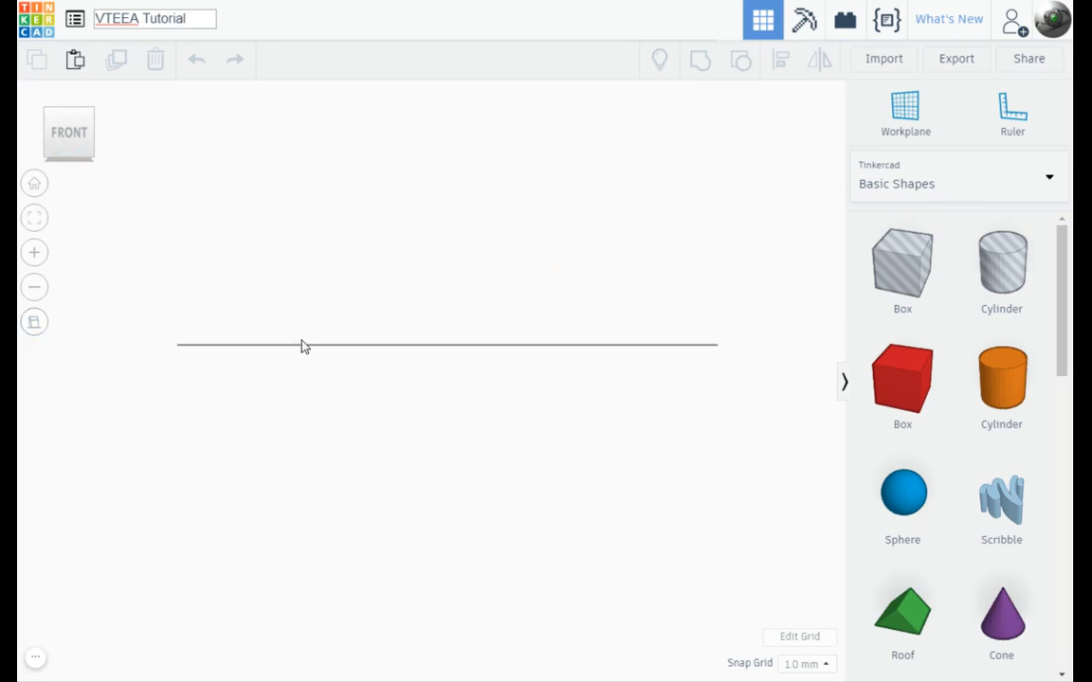
{"action": "left_click", "coordinate": [36, 326]}
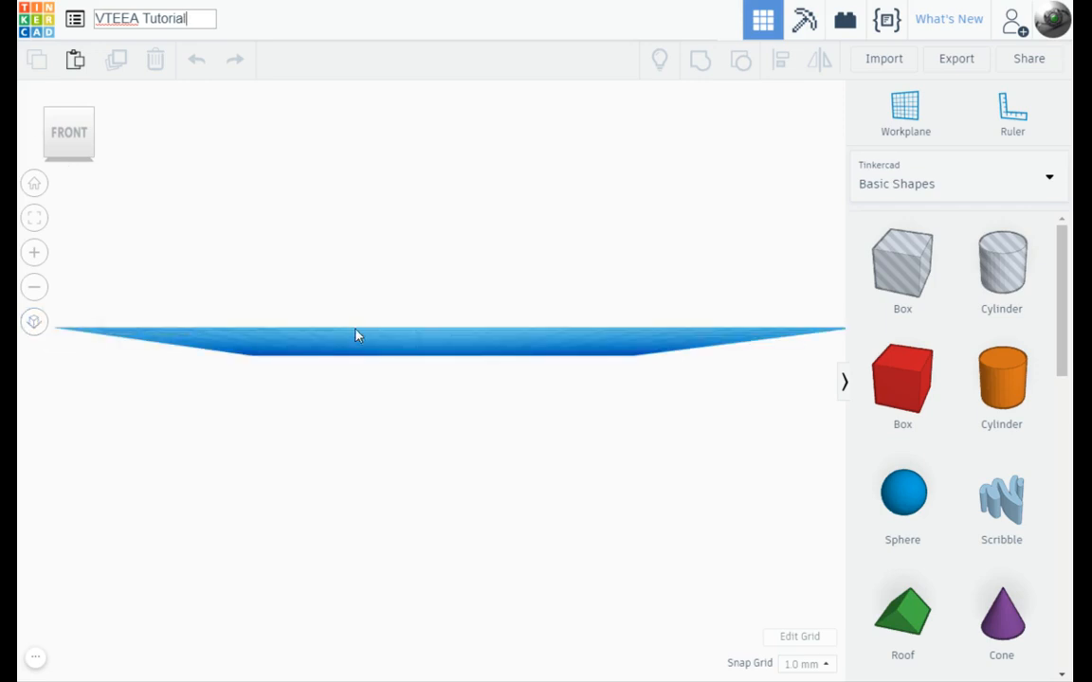
{"action": "left_click", "coordinate": [36, 323]}
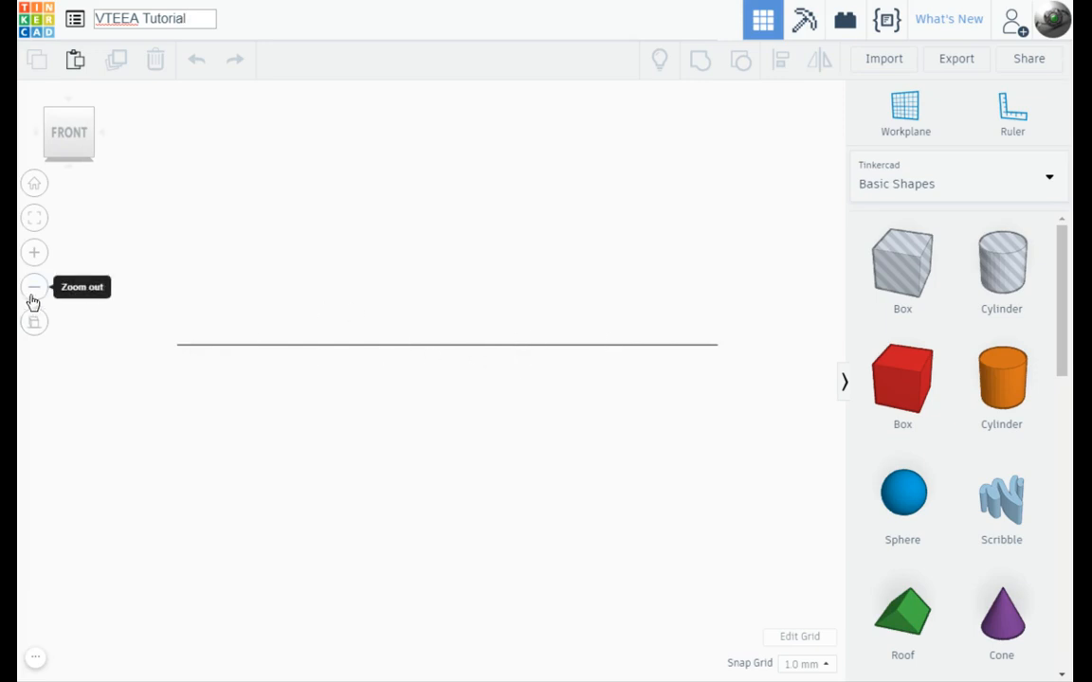
{"action": "left_click", "coordinate": [40, 191]}
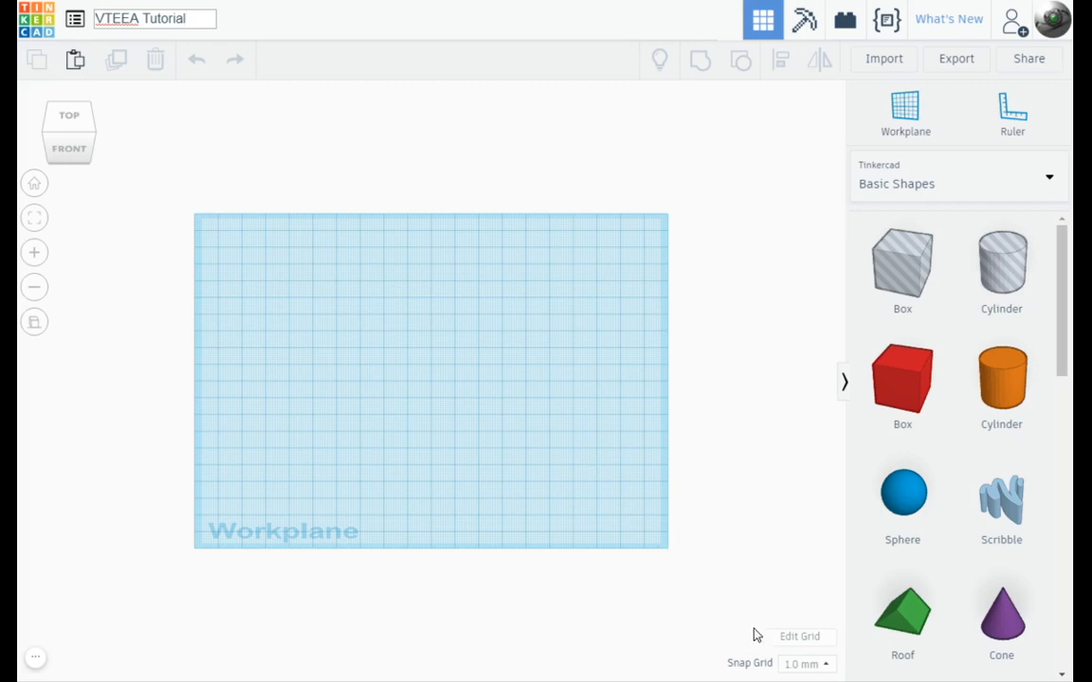
- Set the grid units to inches with the default preset and the snap grid to 1/2 in
{"action": "left_click", "coordinate": [802, 639]}
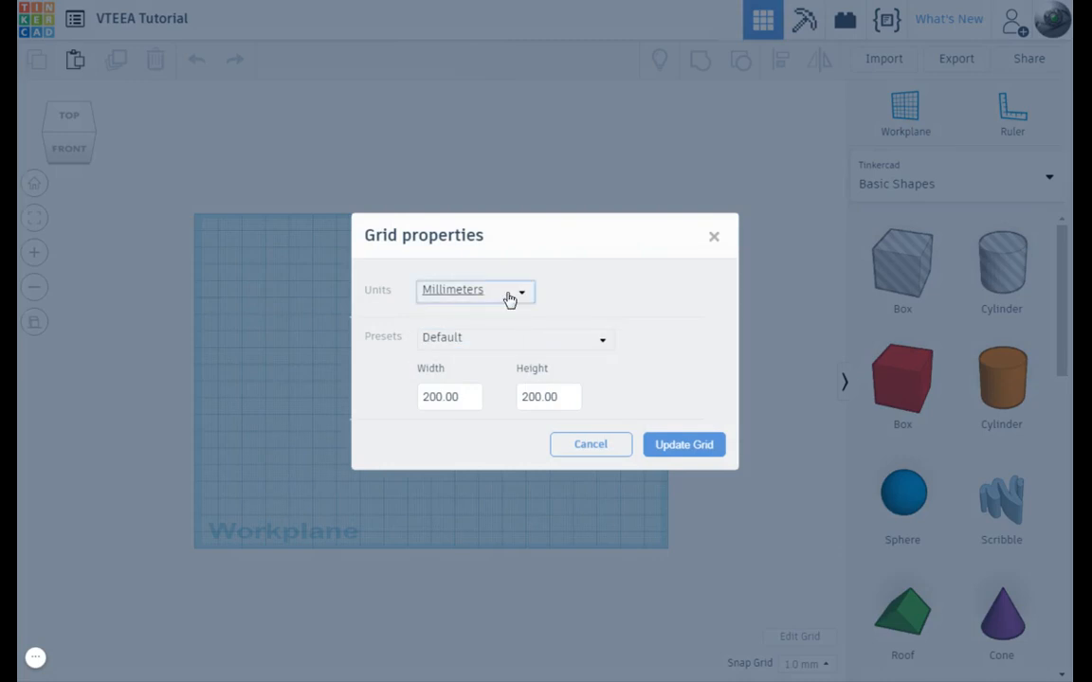
{"action": "left_click", "coordinate": [509, 299]}
{"action": "left_click", "coordinate": [507, 343]}
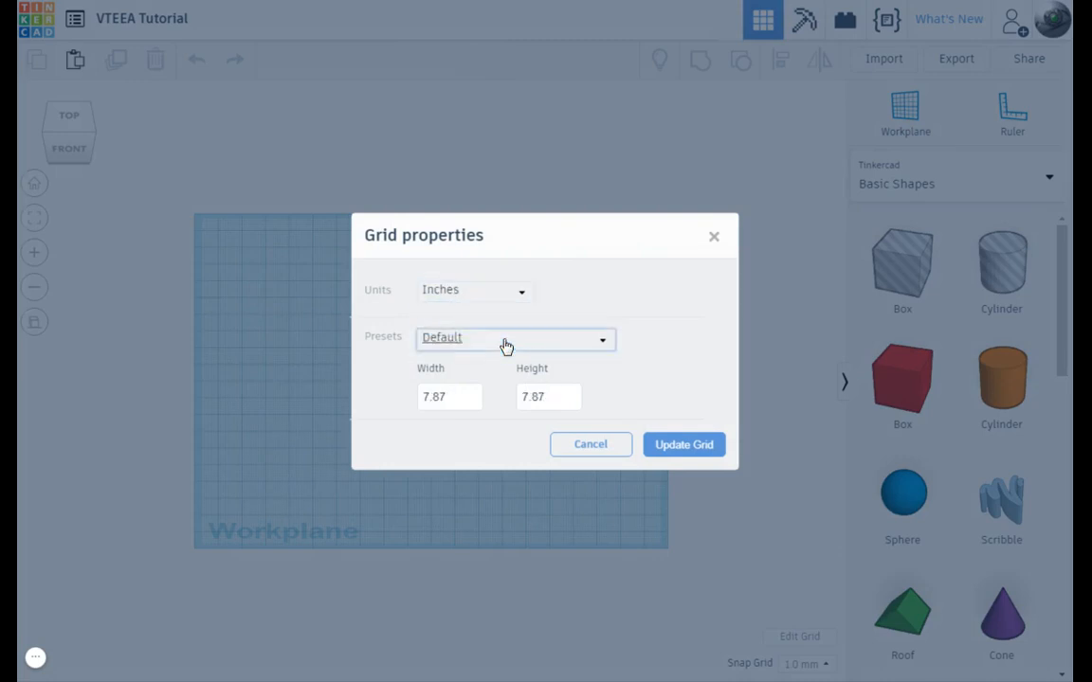
{"action": "left_click", "coordinate": [695, 453]}
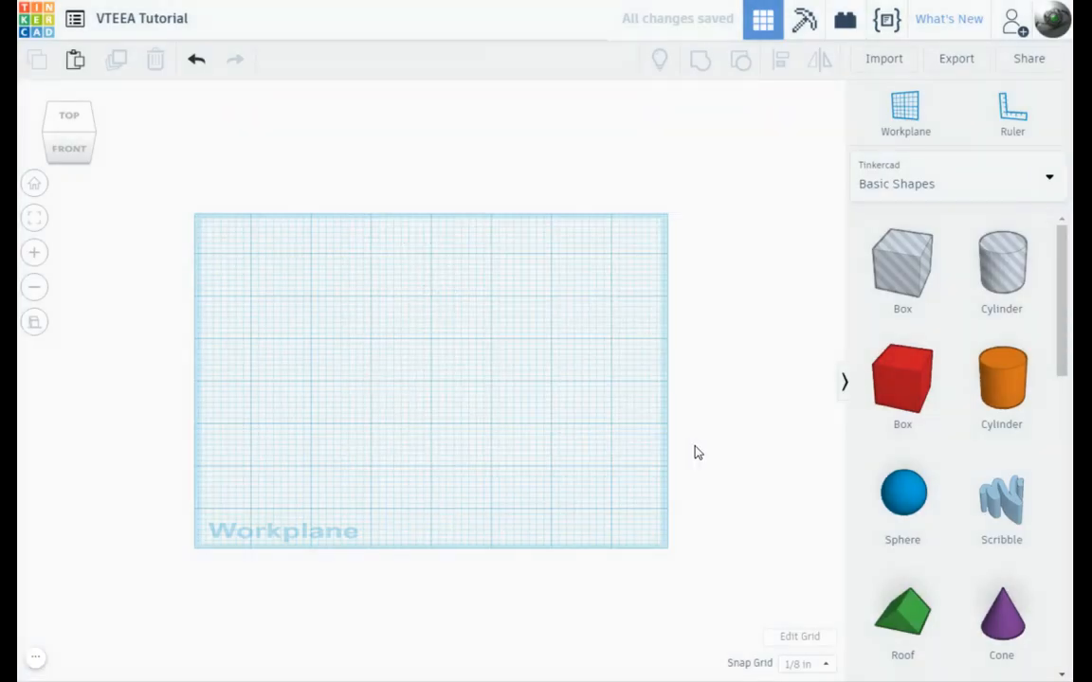
{"action": "left_click", "coordinate": [799, 665]}
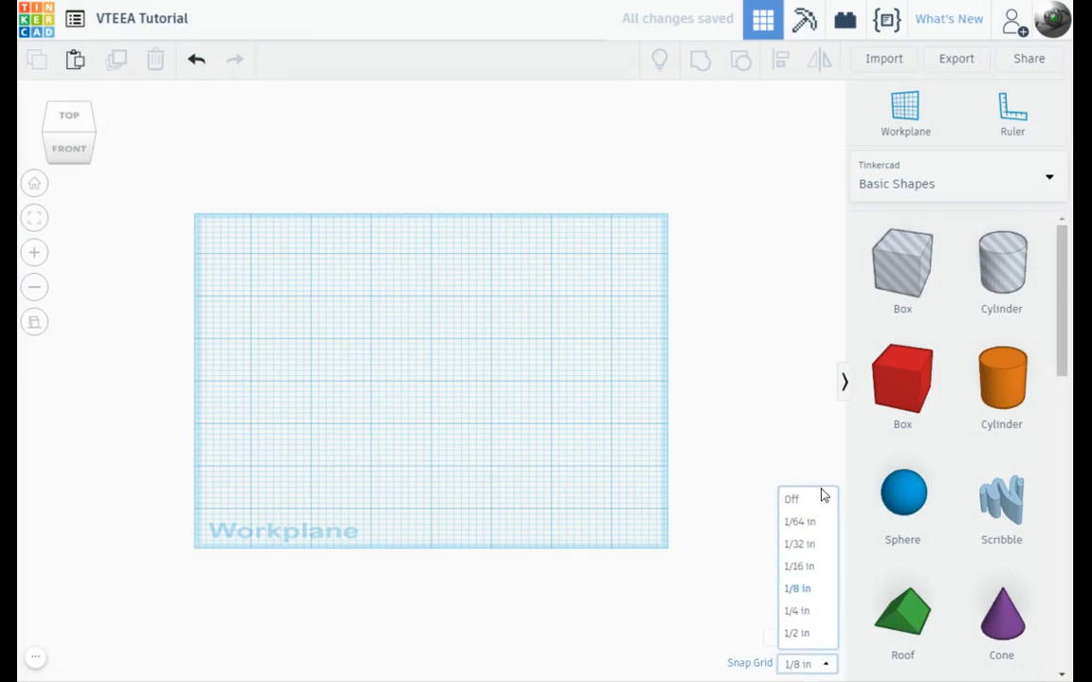
{"action": "left_click", "coordinate": [808, 635]}
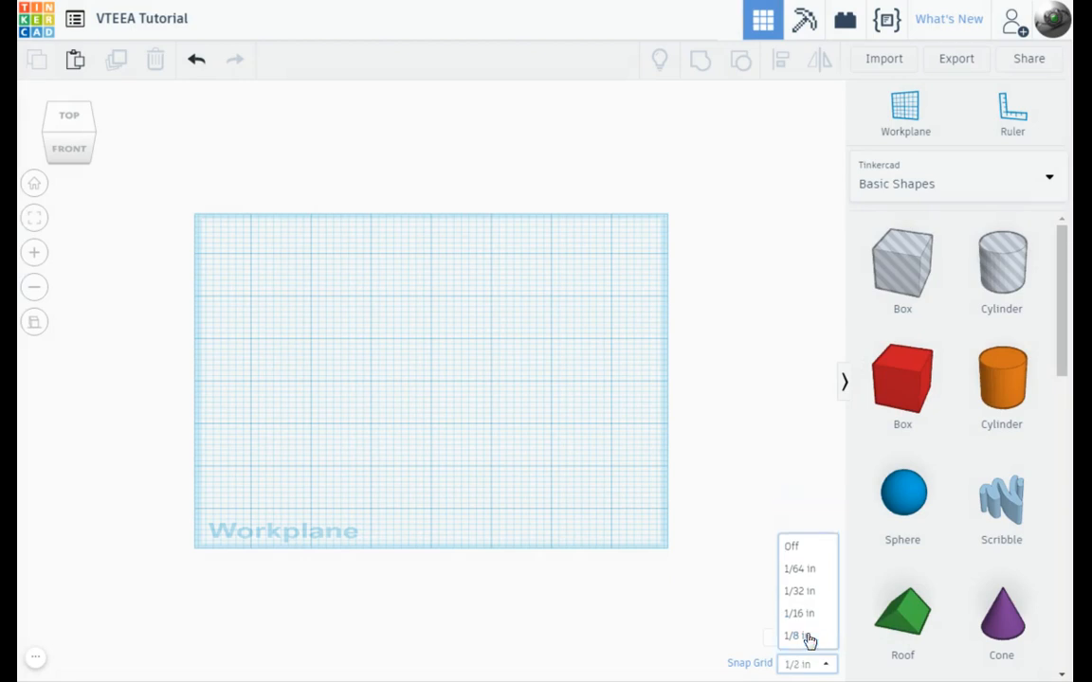
- Place a solid red box near the workplane's centre, narrow it to 1 in wide and shorten it from its front edge
{"action": "left_click_drag", "start_coordinate": [907, 393], "coordinate": [491, 486]}
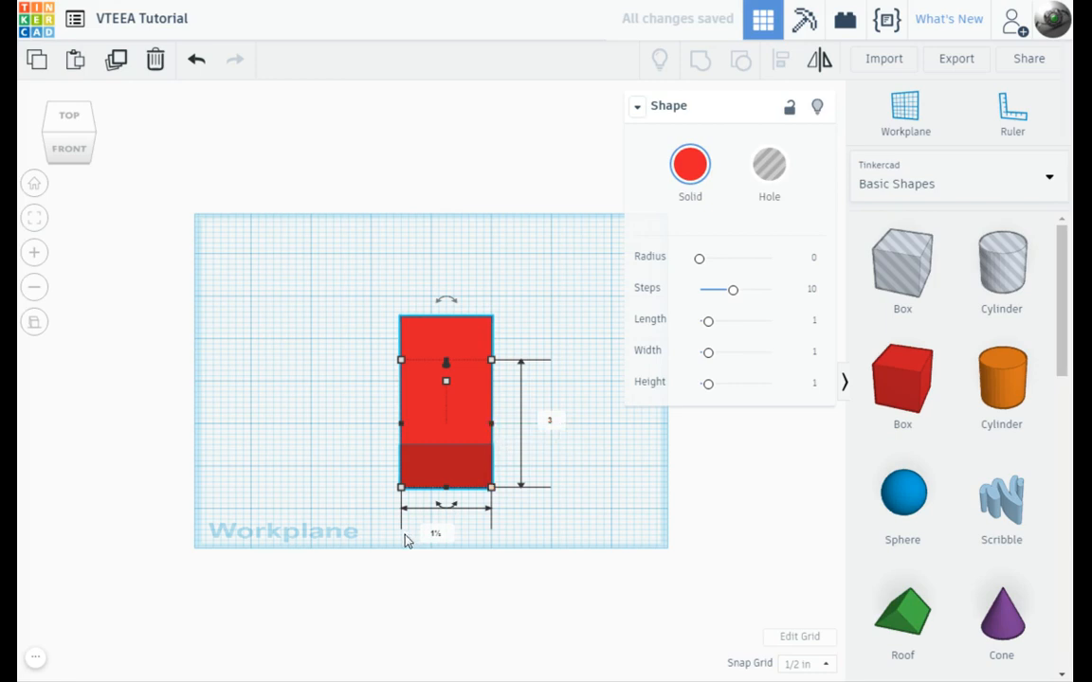
{"action": "left_click_drag", "start_coordinate": [491, 424], "coordinate": [464, 423]}
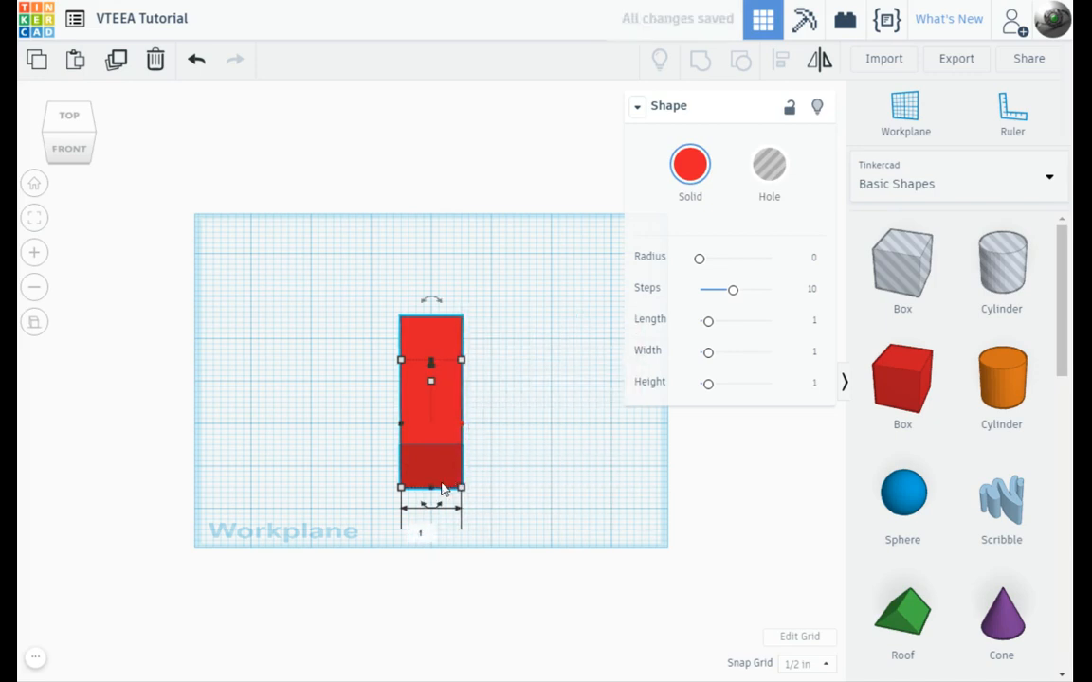
{"action": "mouse_move", "coordinate": [429, 488]}
{"action": "left_mouse_down"}
{"action": "mouse_move", "coordinate": [429, 403]}
{"action": "mouse_move", "coordinate": [430, 423]}
{"action": "left_mouse_up"}
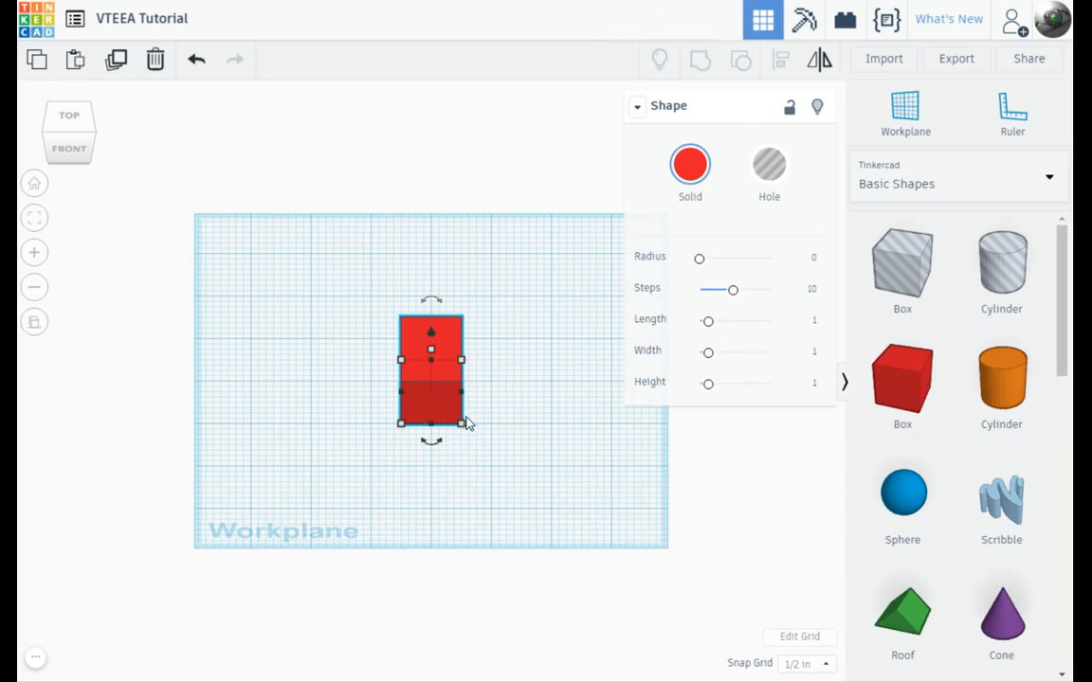
- Set the snap grid to 1/8 in and place a ruler on the workplane off the red box's front-left corner
{"action": "left_click", "coordinate": [812, 668]}
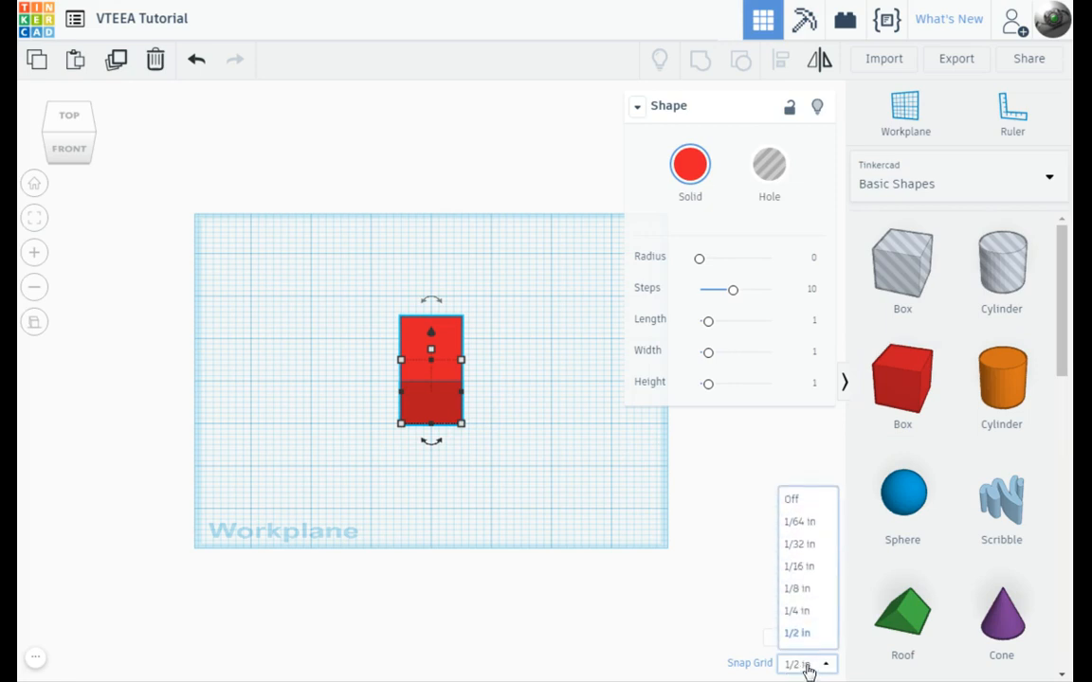
{"action": "left_click", "coordinate": [798, 589]}
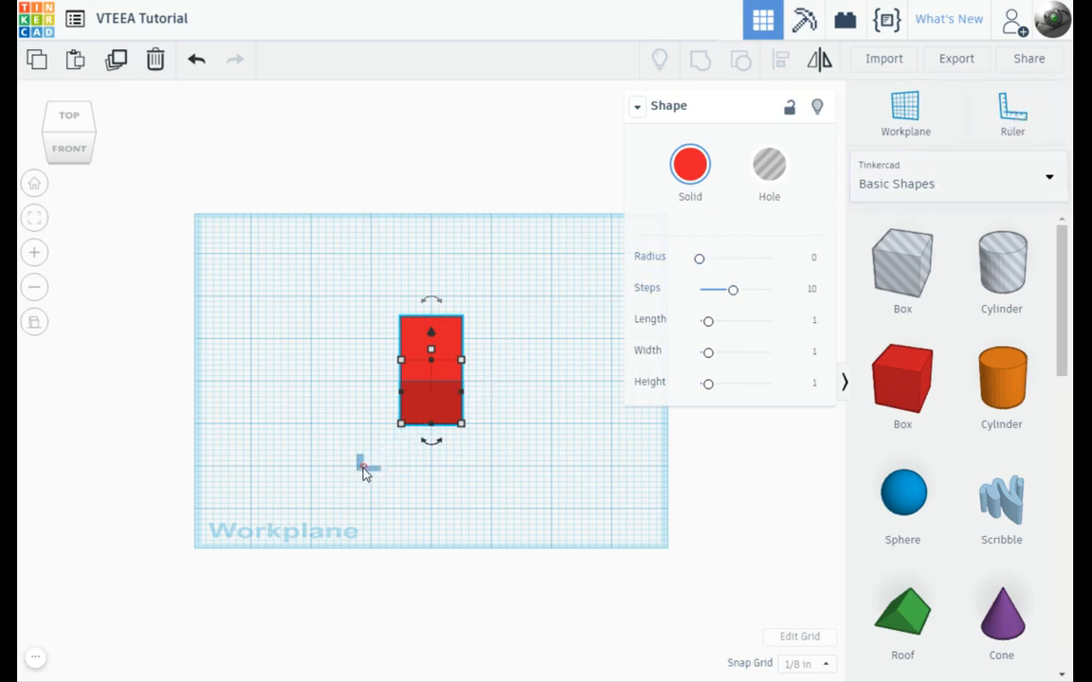
{"action": "left_click", "coordinate": [311, 466]}
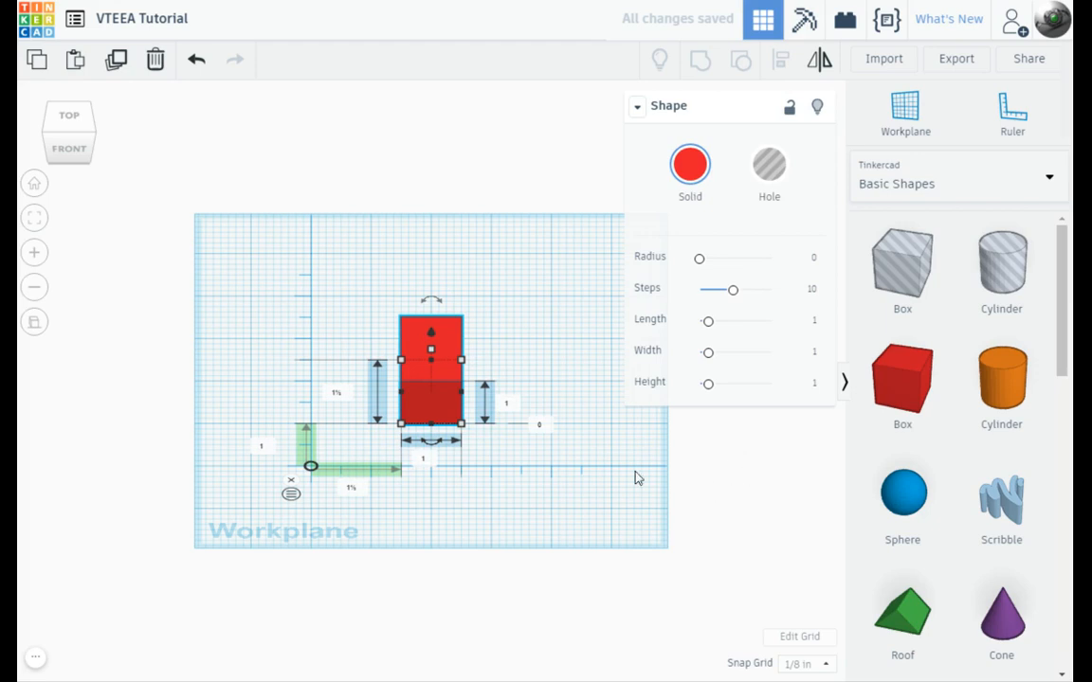
- Raise the box 1 in above the workplane using its elevation dimension, and drop it back onto the workplane
{"action": "scroll", "coordinate": [637, 479], "scroll_direction": "up", "scroll_amount": 4}
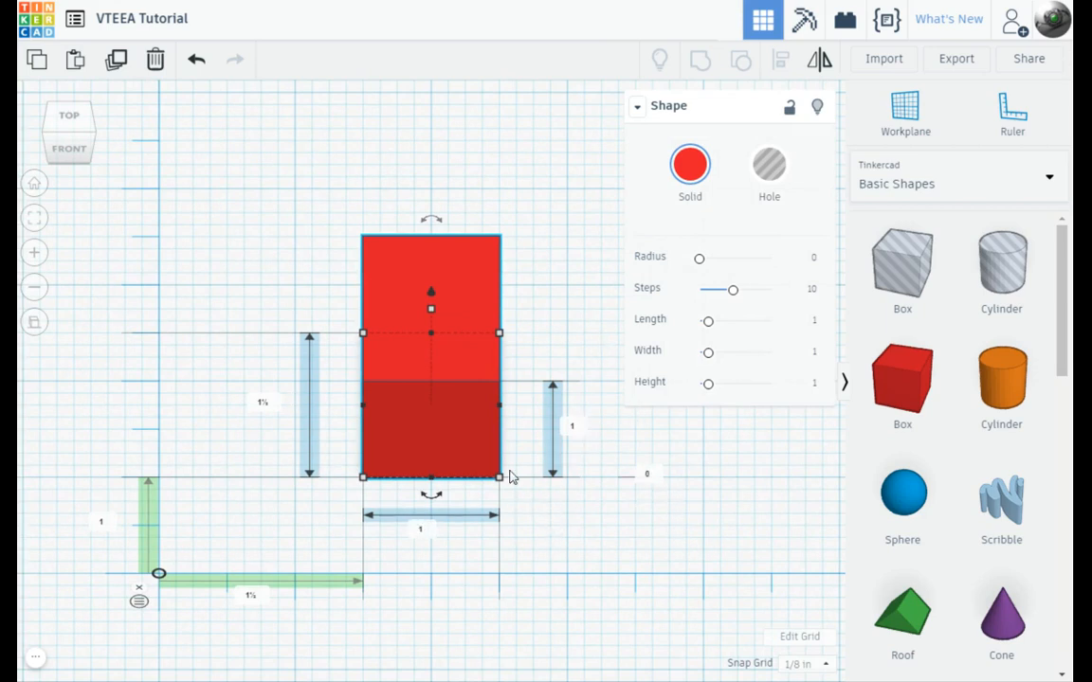
{"action": "right_click_drag", "start_coordinate": [554, 546], "coordinate": [553, 545]}
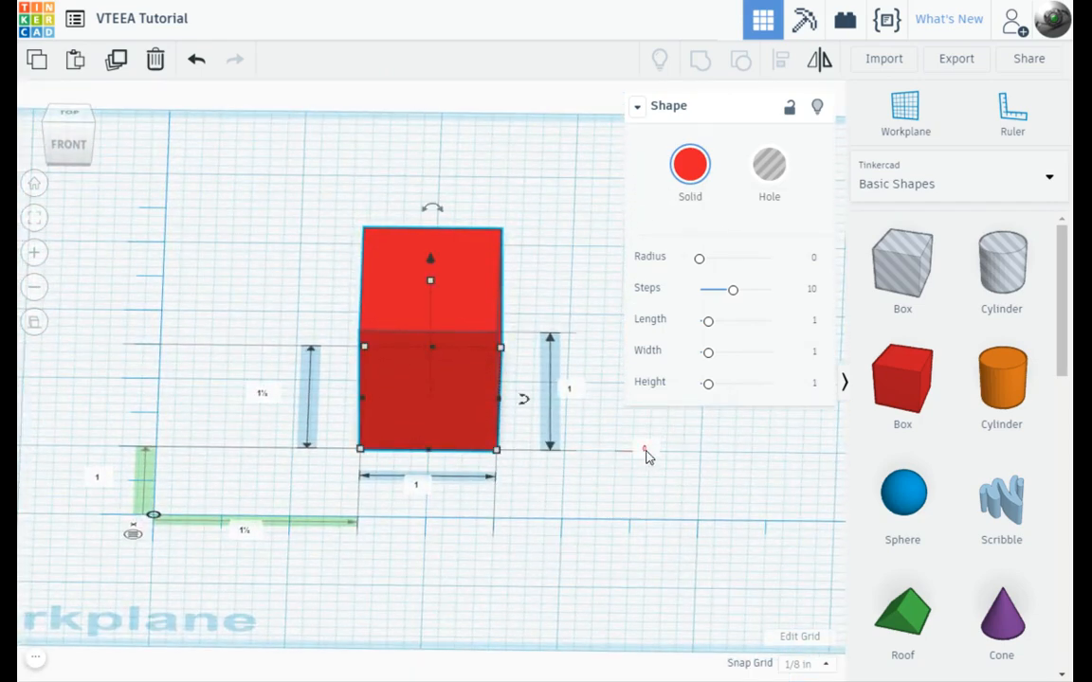
{"action": "left_click", "coordinate": [644, 448]}
{"action": "type", "text": "1"}
{"action": "key", "text": "Return"}
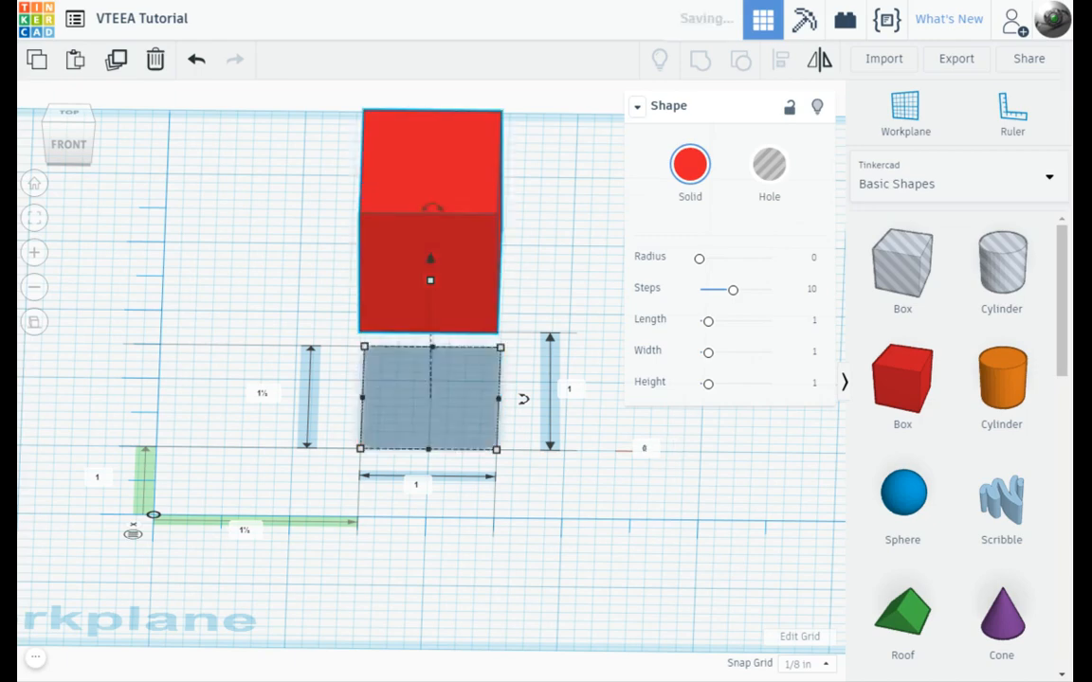
{"action": "scroll", "coordinate": [513, 469], "scroll_direction": "down", "scroll_amount": 2}
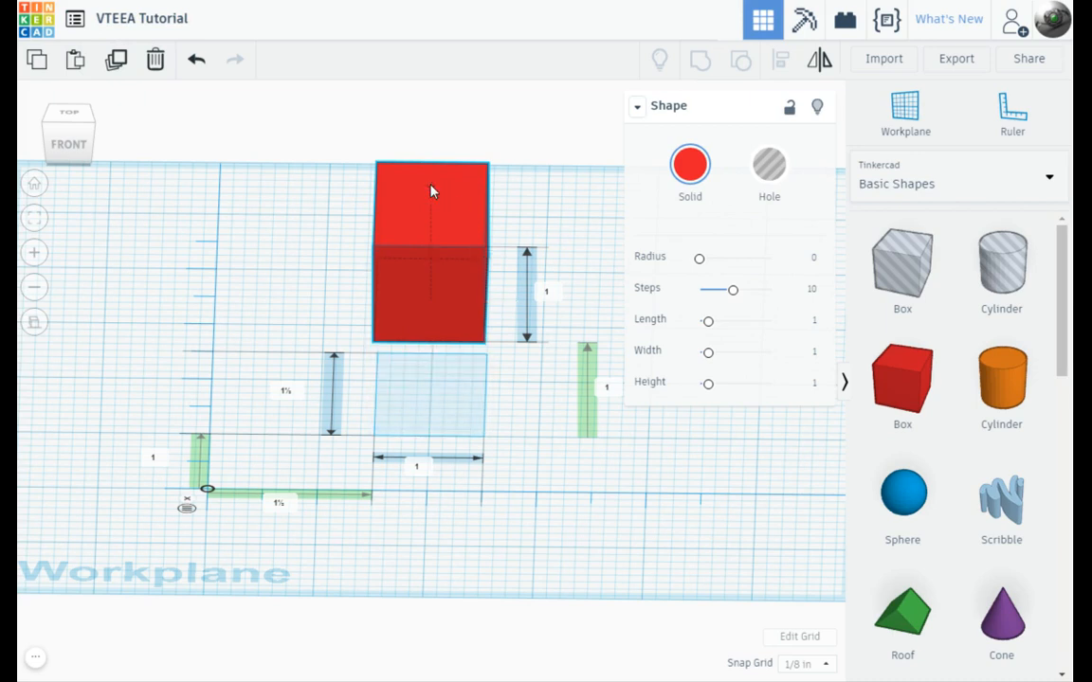
{"action": "key", "text": "d"}
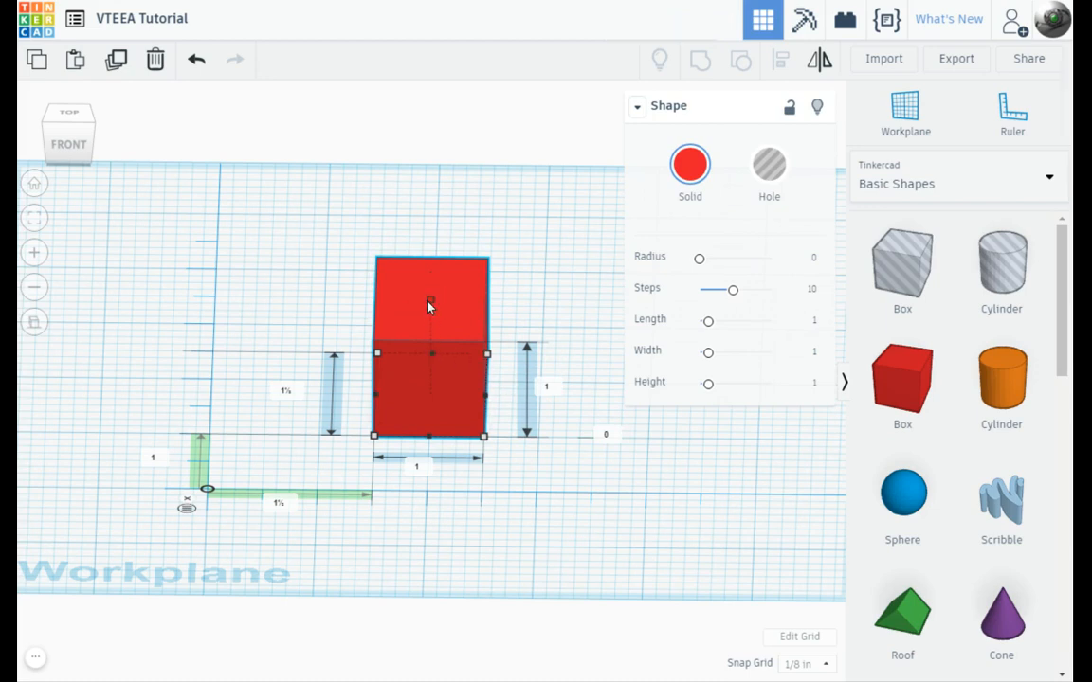
- Stretch the box to 1.125 in tall and set both of its ruler offsets to 0 to align its corner with the origin
{"action": "mouse_move", "coordinate": [430, 302]}
{"action": "left_mouse_down"}
{"action": "mouse_move", "coordinate": [430, 323]}
{"action": "mouse_move", "coordinate": [427, 173]}
{"action": "mouse_move", "coordinate": [428, 315]}
{"action": "mouse_move", "coordinate": [430, 287]}
{"action": "left_mouse_up"}
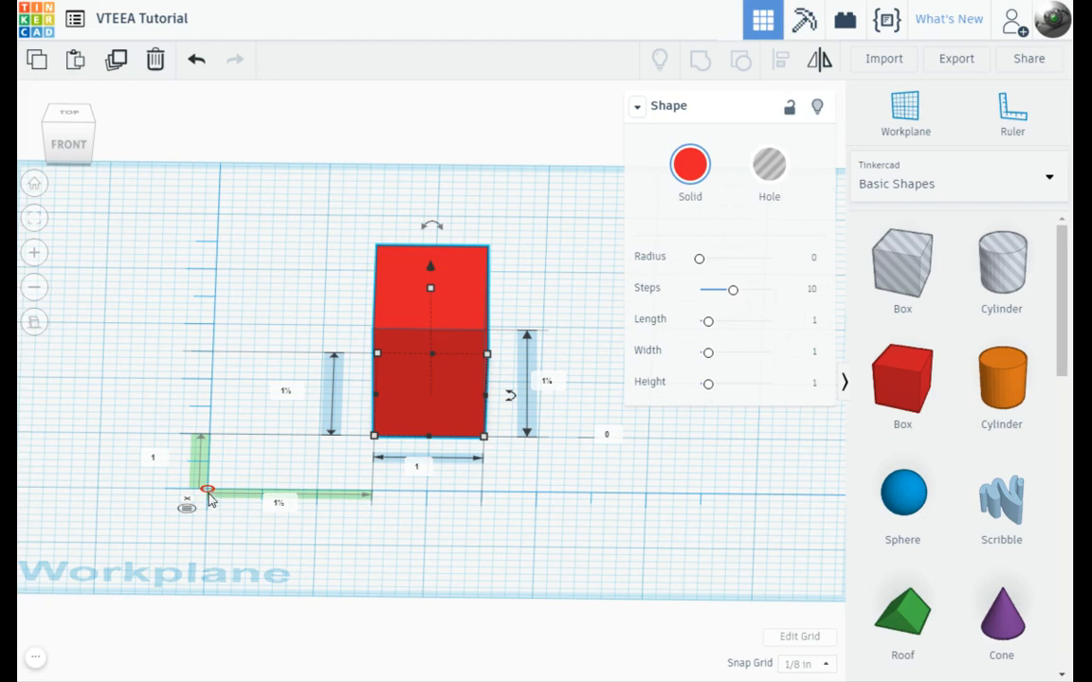
{"action": "left_click", "coordinate": [281, 503]}
{"action": "type", "text": "0"}
{"action": "key", "text": "Return"}
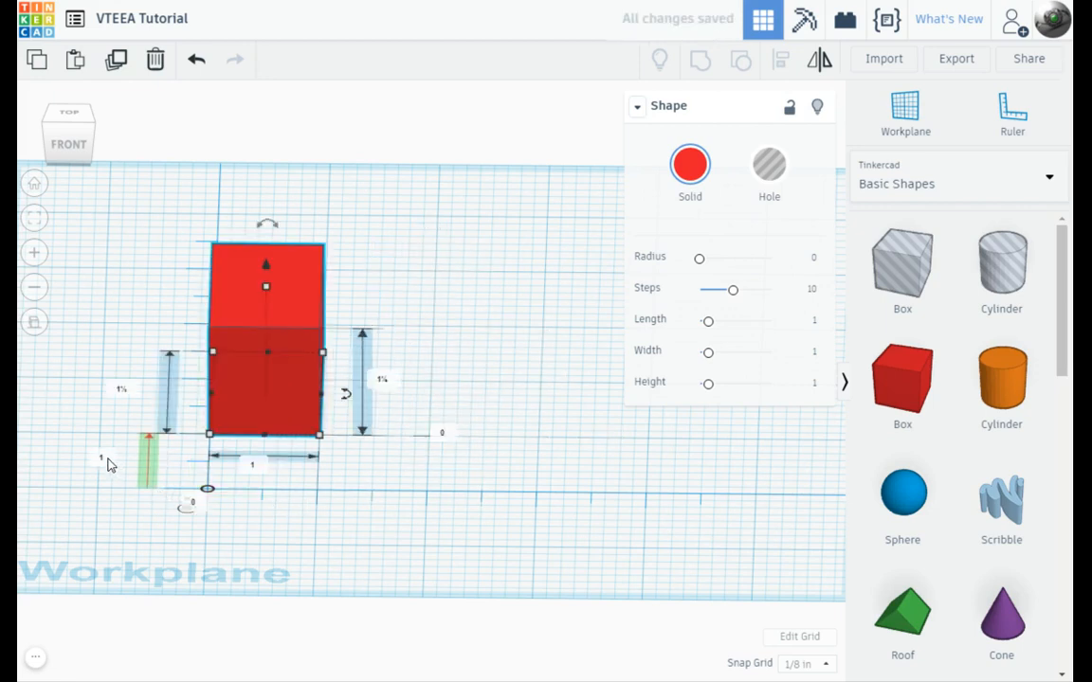
{"action": "left_click", "coordinate": [105, 455]}
{"action": "type", "text": "0"}
{"action": "key", "text": "Return"}
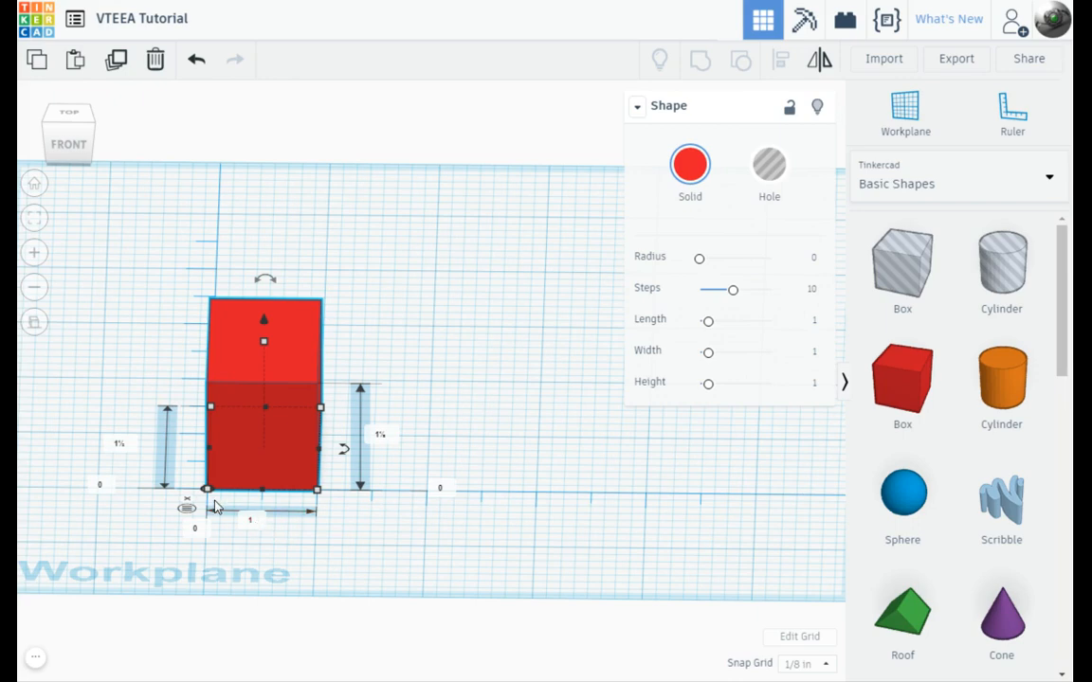
- Set the box's side-to-side dimension along the ruler to 5.75 in
{"action": "left_click", "coordinate": [250, 519]}
{"action": "right_click_drag", "start_coordinate": [378, 547], "coordinate": [379, 547]}
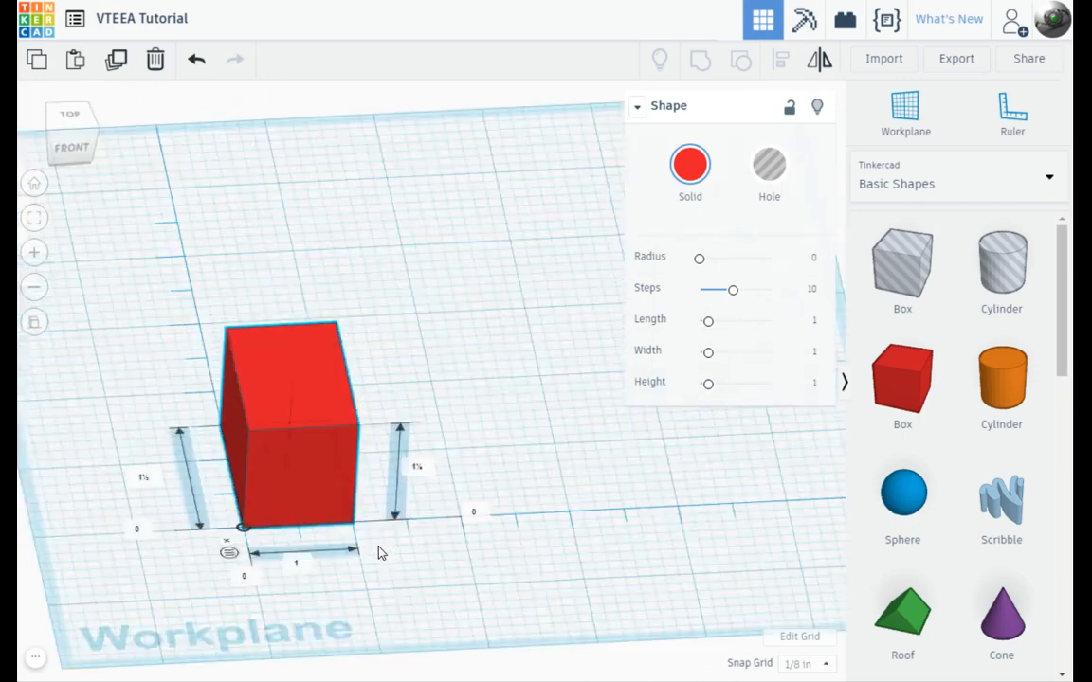
{"action": "right_click_drag", "start_coordinate": [379, 653], "coordinate": [398, 589]}
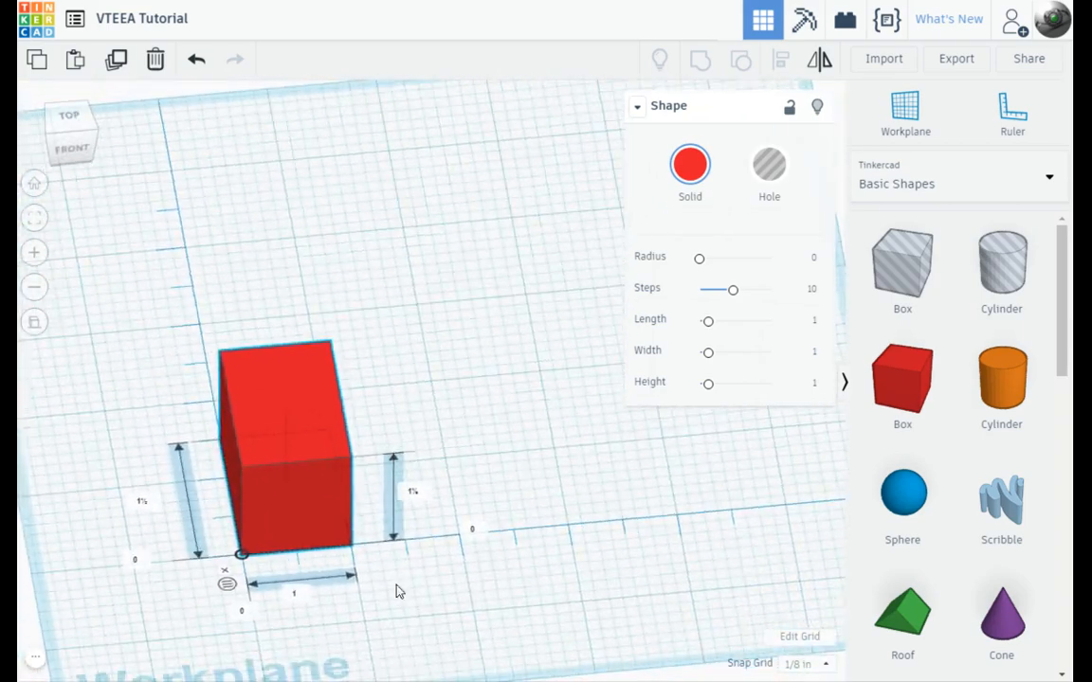
{"action": "left_click", "coordinate": [36, 184]}
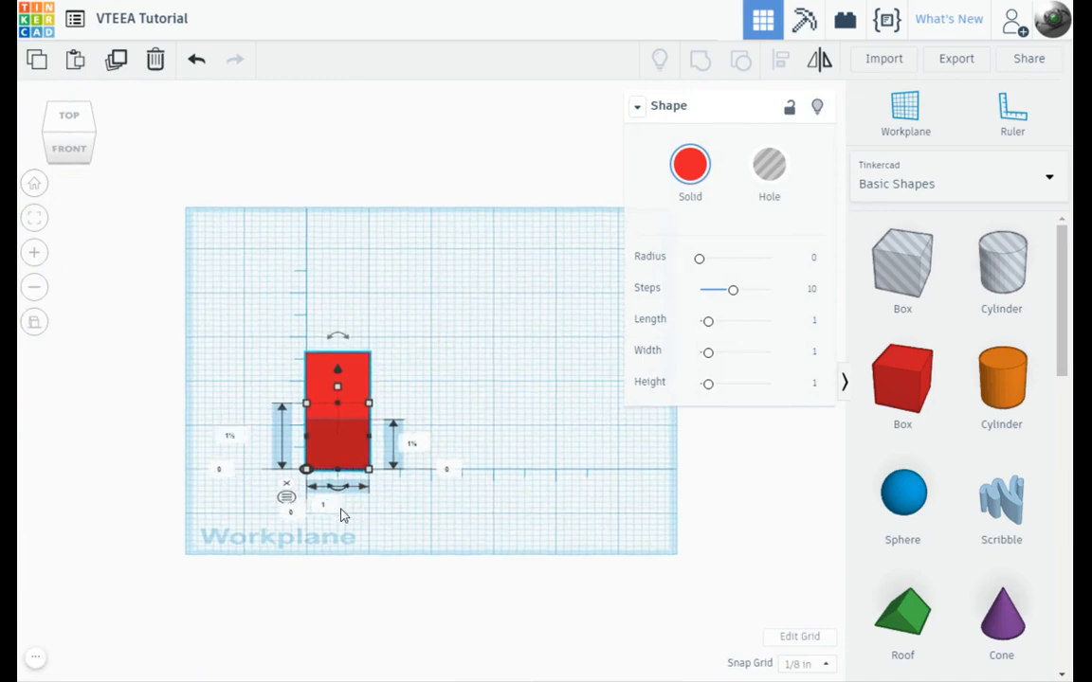
{"action": "scroll", "coordinate": [343, 516], "scroll_direction": "up", "scroll_amount": 3}
{"action": "scroll", "coordinate": [343, 635], "scroll_direction": "up", "scroll_amount": 2}
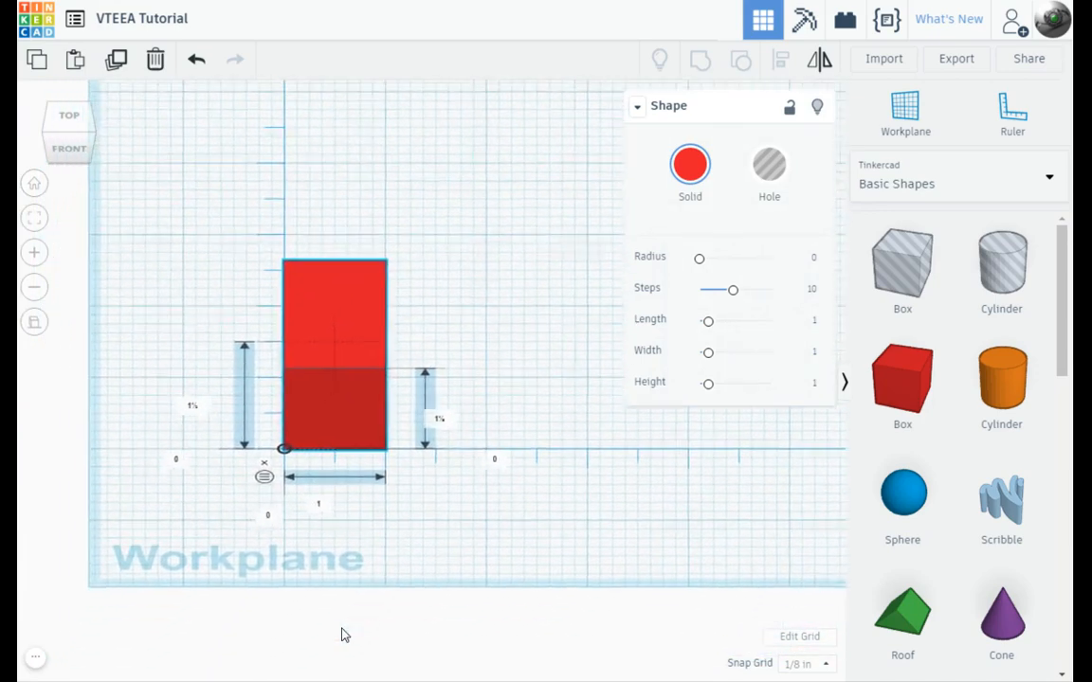
{"action": "scroll", "coordinate": [402, 441], "scroll_direction": "up", "scroll_amount": 2}
{"action": "right_click_drag", "start_coordinate": [400, 454], "coordinate": [333, 434]}
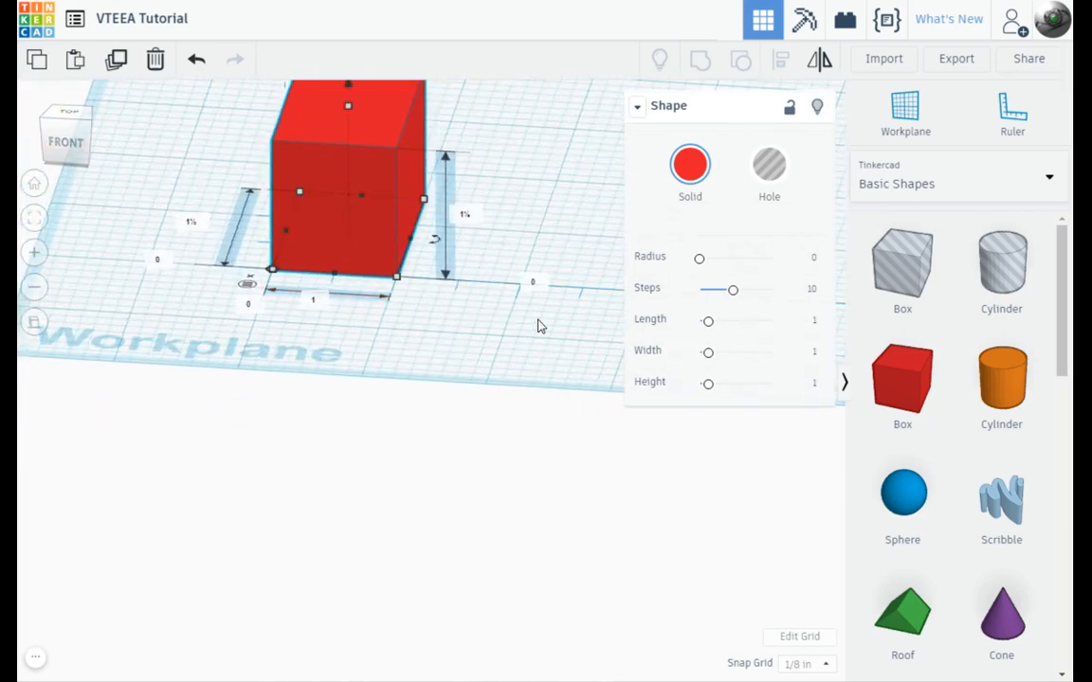
{"action": "left_click", "coordinate": [305, 305]}
{"action": "type", "text": "5.75"}
{"action": "key", "text": "Return"}
- Set the box's front-to-back depth to 0.75 in
{"action": "scroll", "coordinate": [334, 253], "scroll_direction": "down", "scroll_amount": 5}
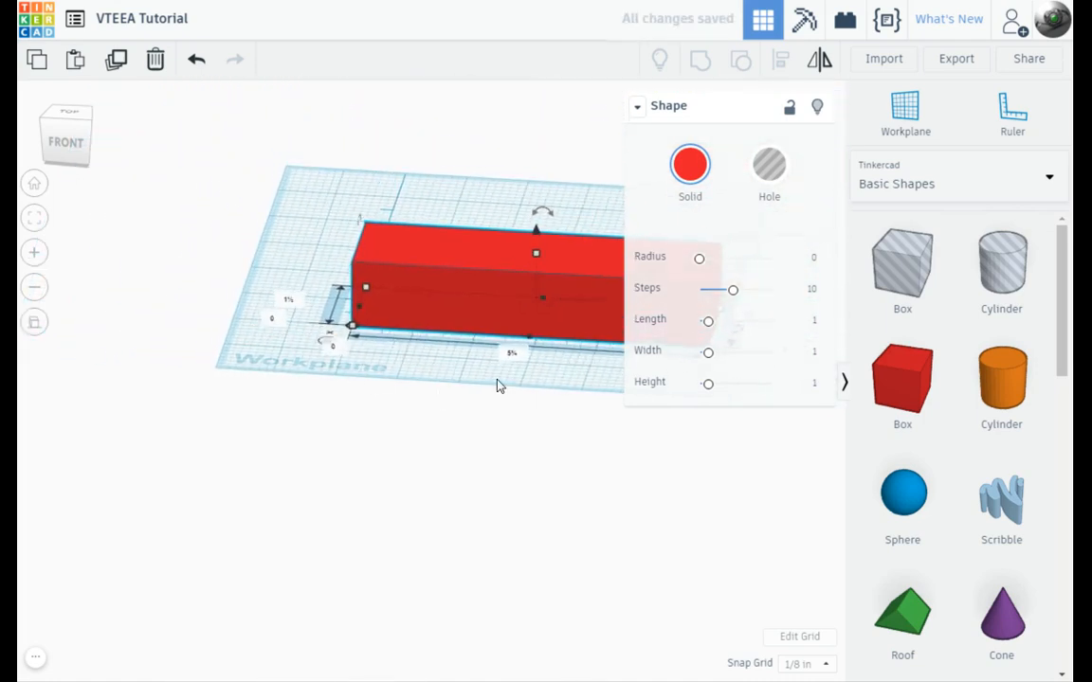
{"action": "middle_click_drag", "start_coordinate": [497, 379], "coordinate": [332, 392]}
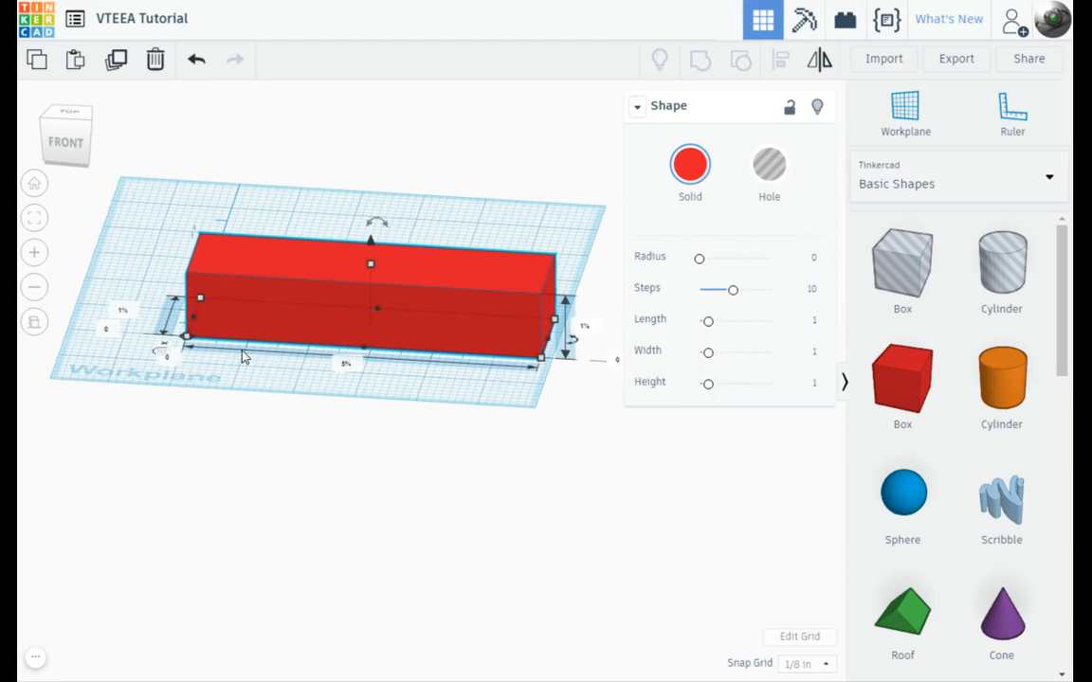
{"action": "scroll", "coordinate": [329, 376], "scroll_direction": "up", "scroll_amount": 2}
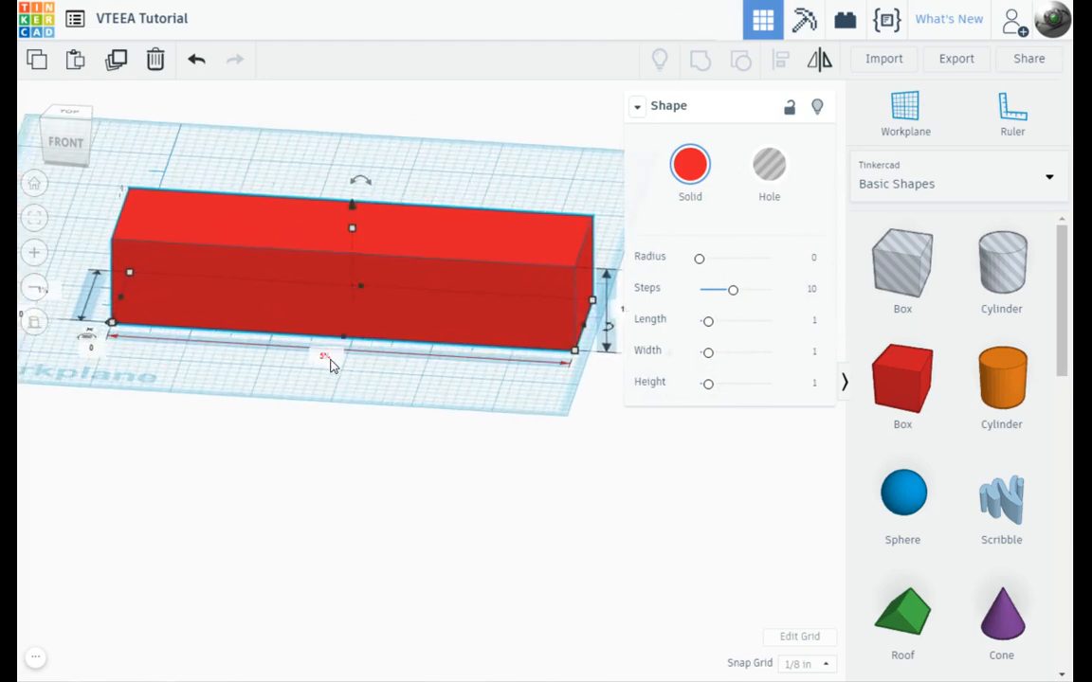
{"action": "middle_click_drag", "start_coordinate": [337, 424], "coordinate": [374, 407]}
{"action": "left_click", "coordinate": [81, 277]}
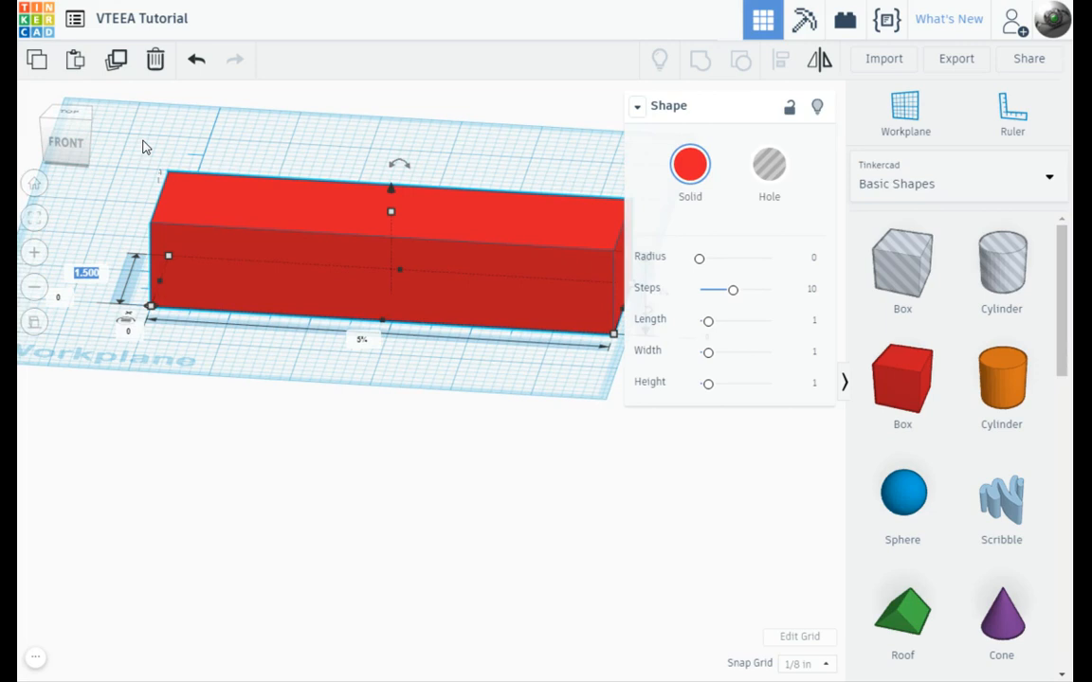
{"action": "type", "text": ".75"}
{"action": "key", "text": "Return"}
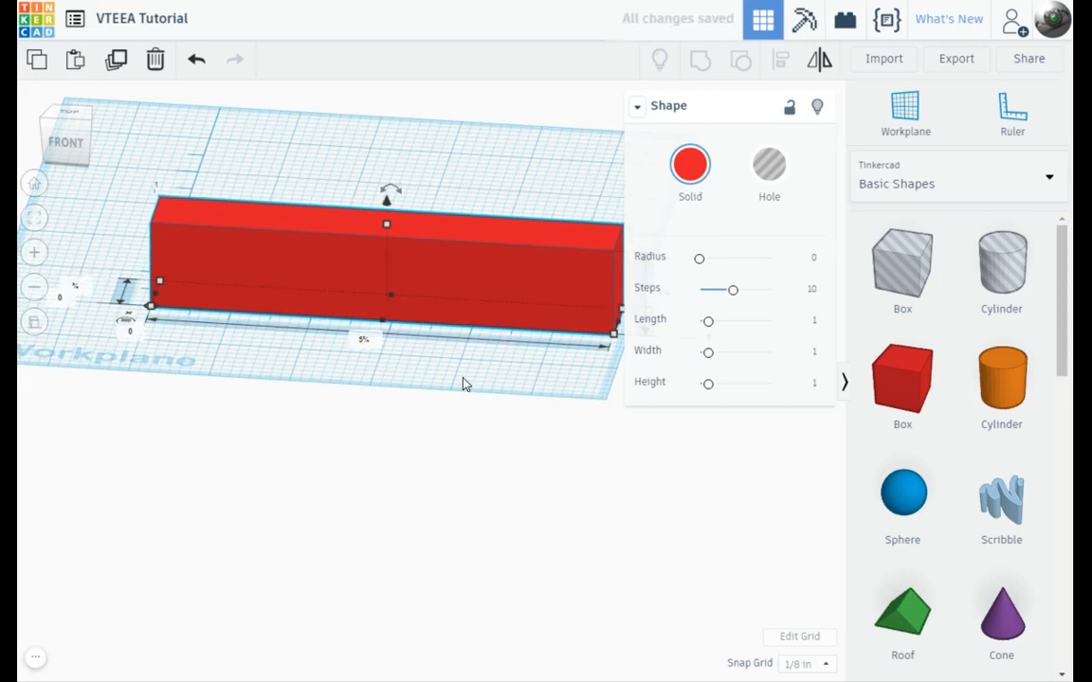
- Set the box's vertical height to 4 in
{"action": "middle_click_drag", "start_coordinate": [465, 379], "coordinate": [364, 382]}
{"action": "left_click", "coordinate": [568, 300]}
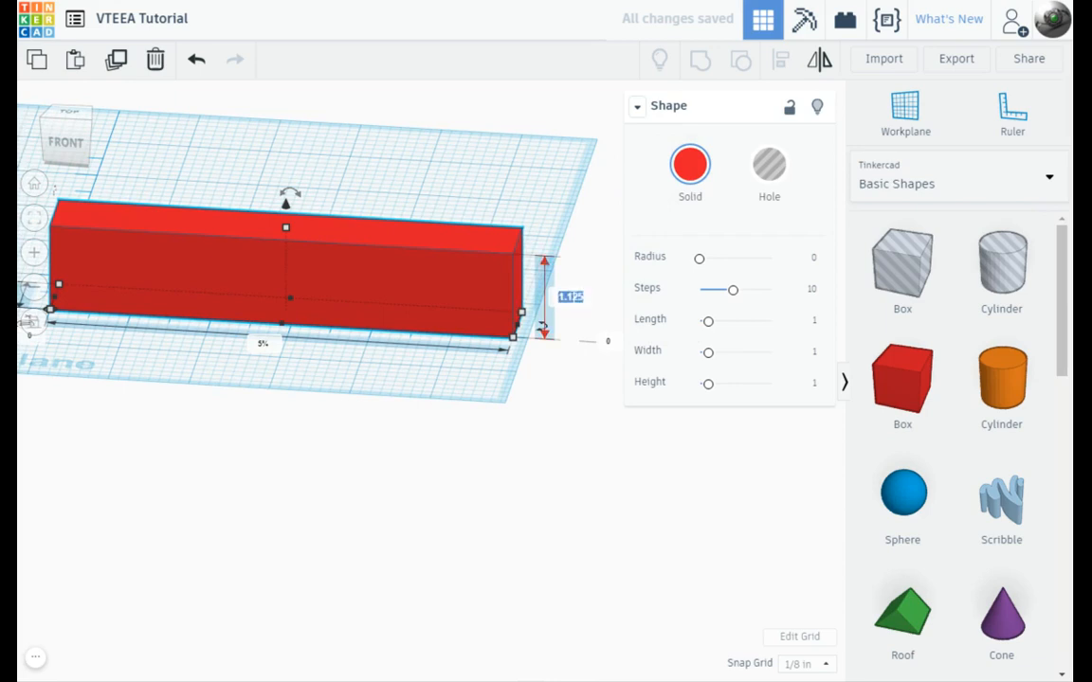
{"action": "type", "text": "4"}
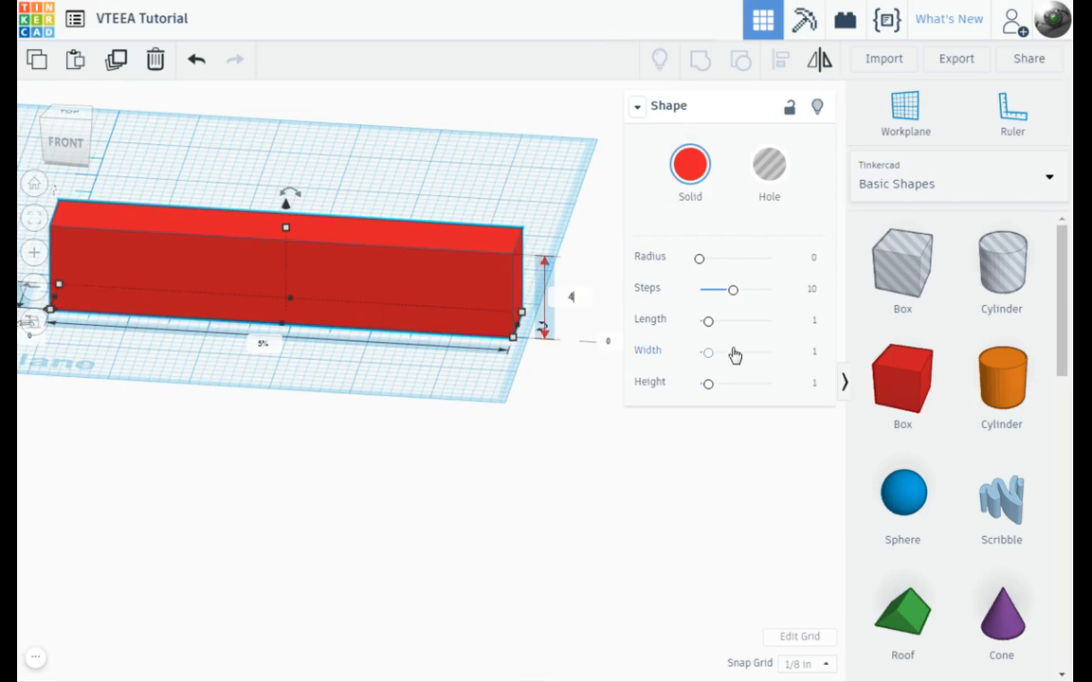
{"action": "key", "text": "Return"}
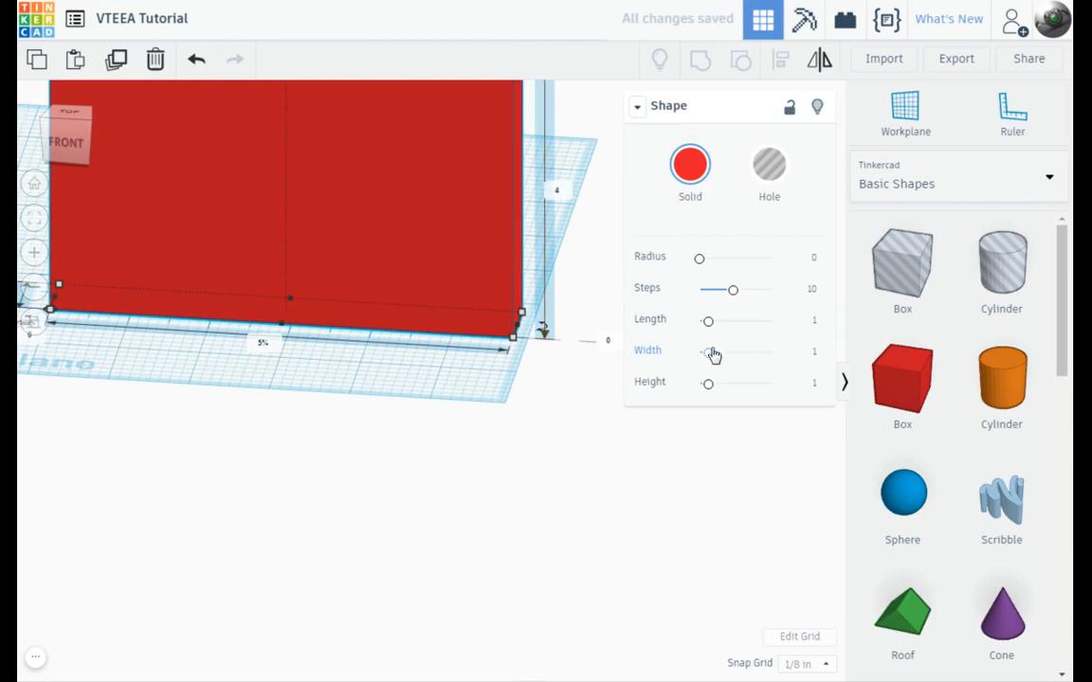
- Recolour the solid box with the light tan preset
{"action": "scroll", "coordinate": [464, 348], "scroll_direction": "down", "scroll_amount": 2}
{"action": "scroll", "coordinate": [464, 348], "scroll_direction": "down", "scroll_amount": 2}
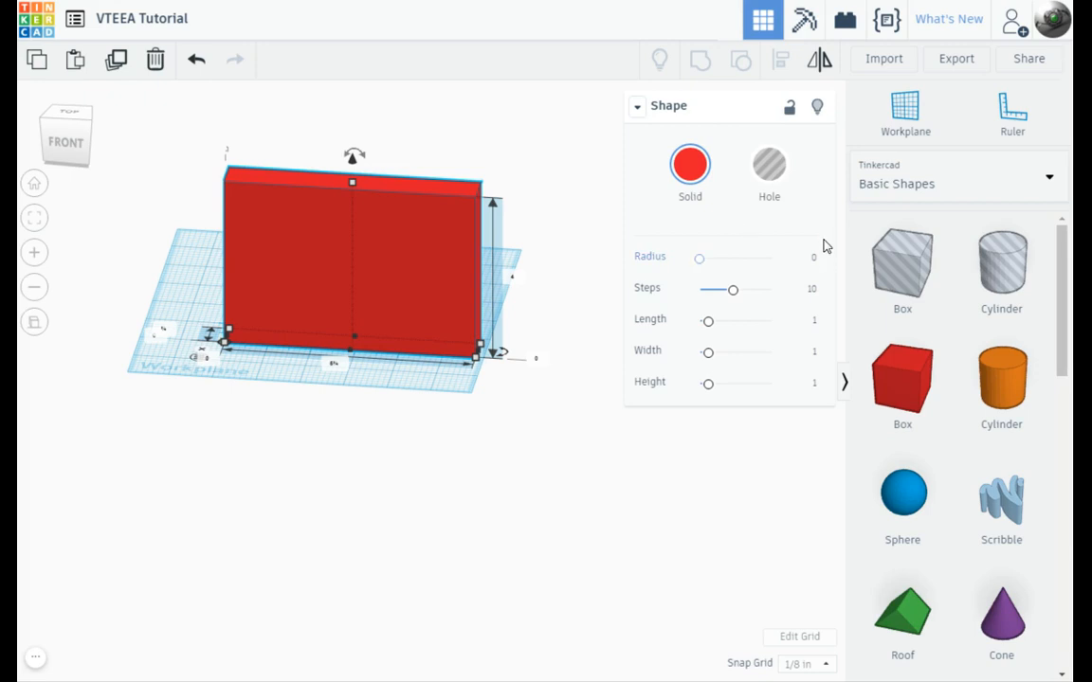
{"action": "left_click", "coordinate": [695, 173]}
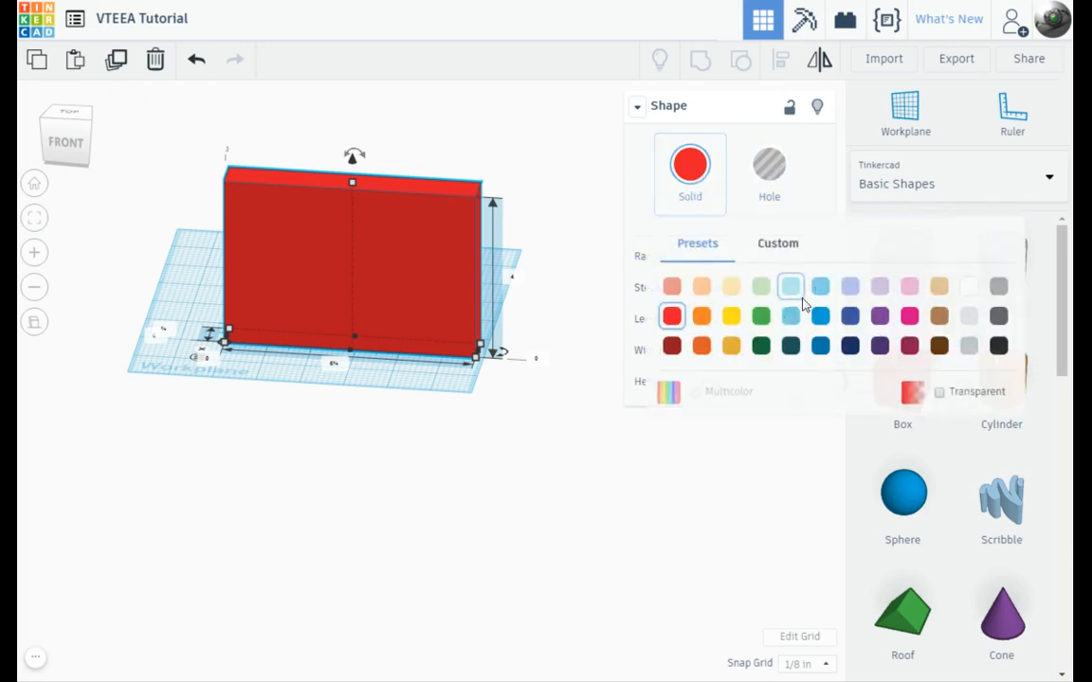
{"action": "left_click", "coordinate": [938, 287]}
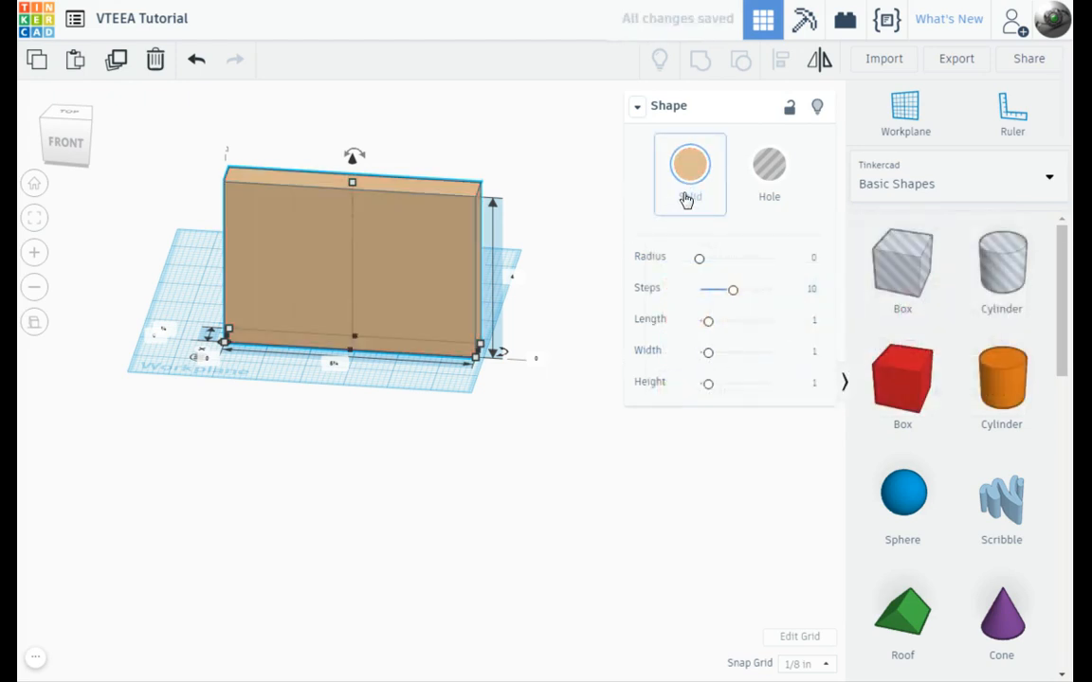
- Turn the tan box into a hole, return it to solid, and deselect it
{"action": "left_click", "coordinate": [772, 169]}
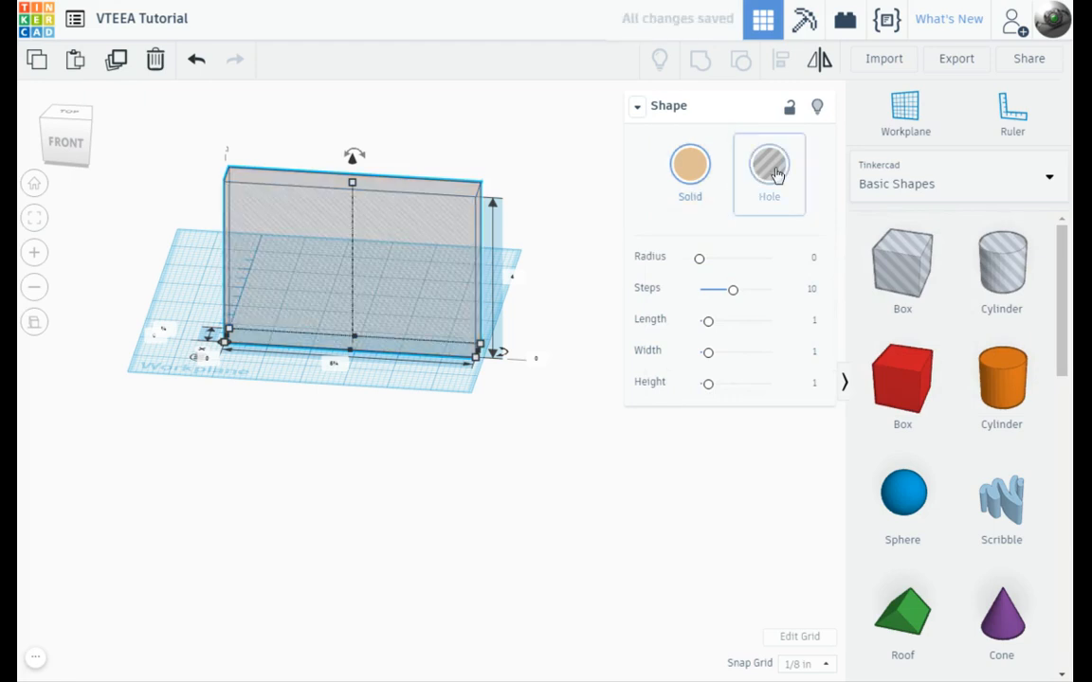
{"action": "left_click", "coordinate": [693, 171]}
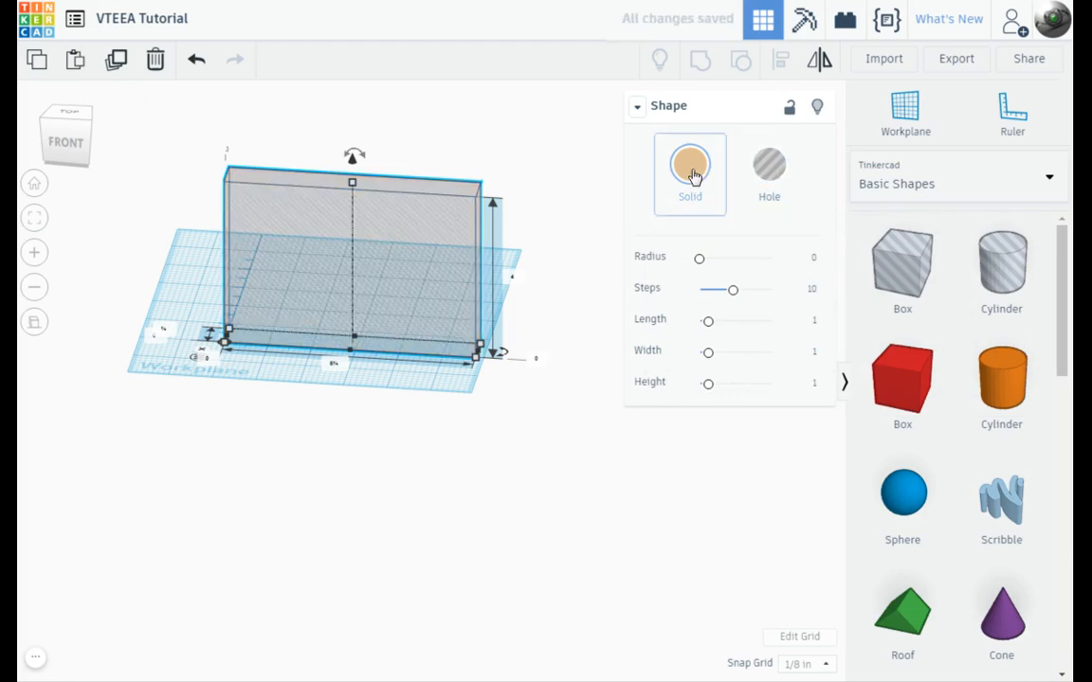
{"action": "left_click", "coordinate": [690, 175]}
{"action": "left_click", "coordinate": [522, 300]}
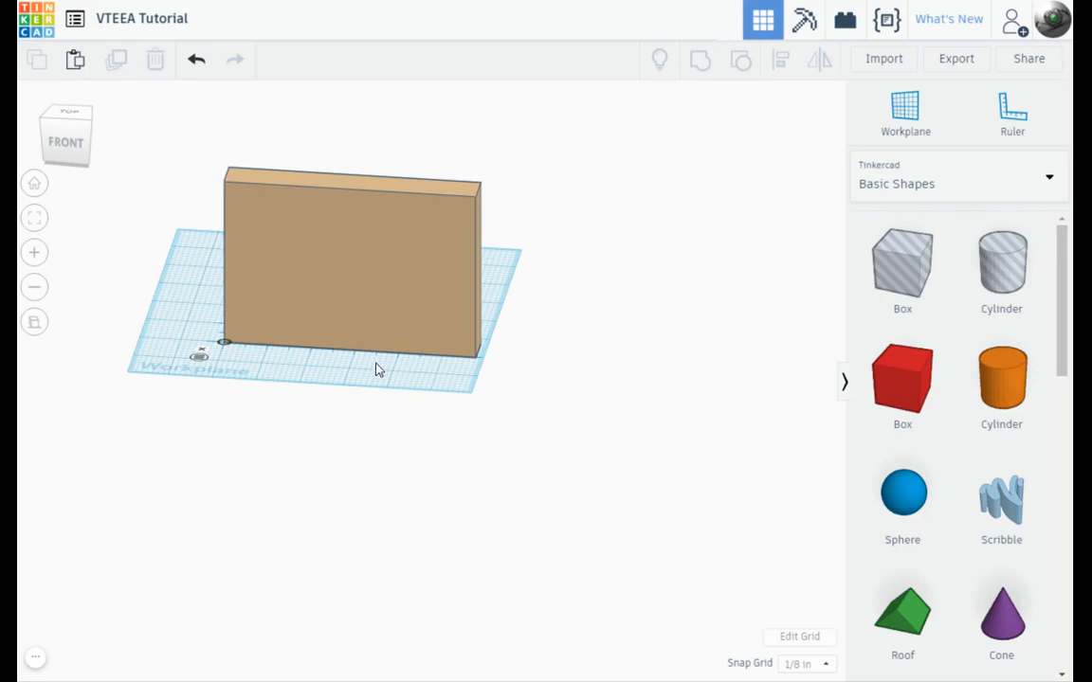
- Move the tan box towards the back of the workplane and relocate the ruler's origin near the workplane's front-left corner
{"action": "left_click", "coordinate": [318, 322]}
{"action": "left_click_drag", "start_coordinate": [320, 322], "coordinate": [316, 310]}
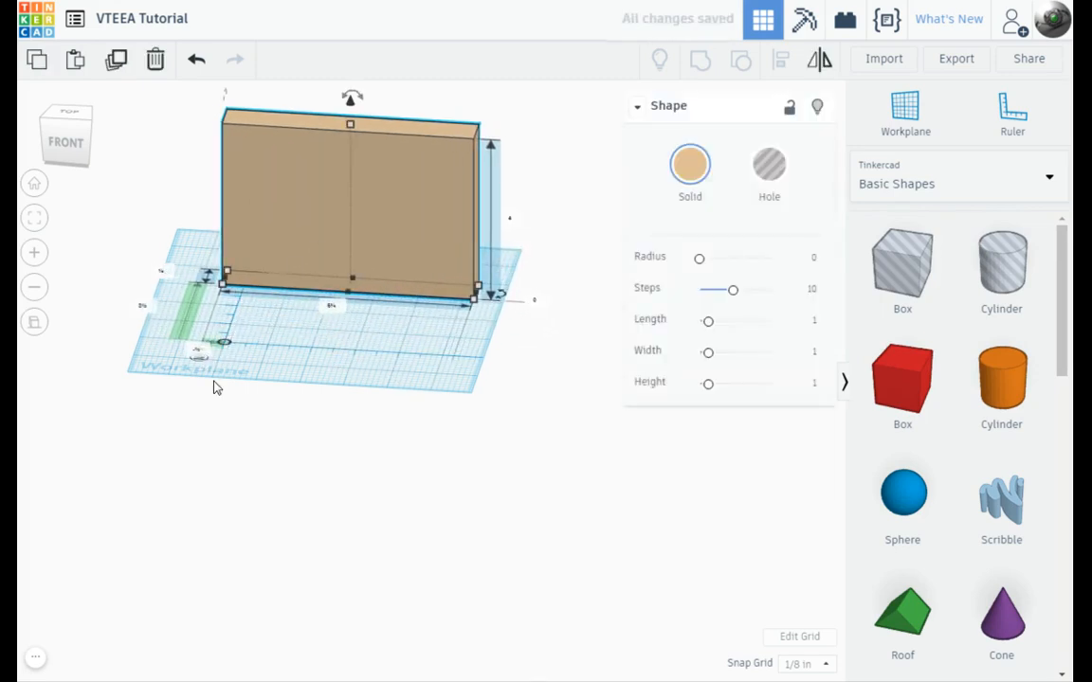
{"action": "mouse_move", "coordinate": [308, 357]}
{"action": "right_mouse_down"}
{"action": "mouse_move", "coordinate": [336, 353]}
{"action": "mouse_move", "coordinate": [310, 379]}
{"action": "right_mouse_up"}
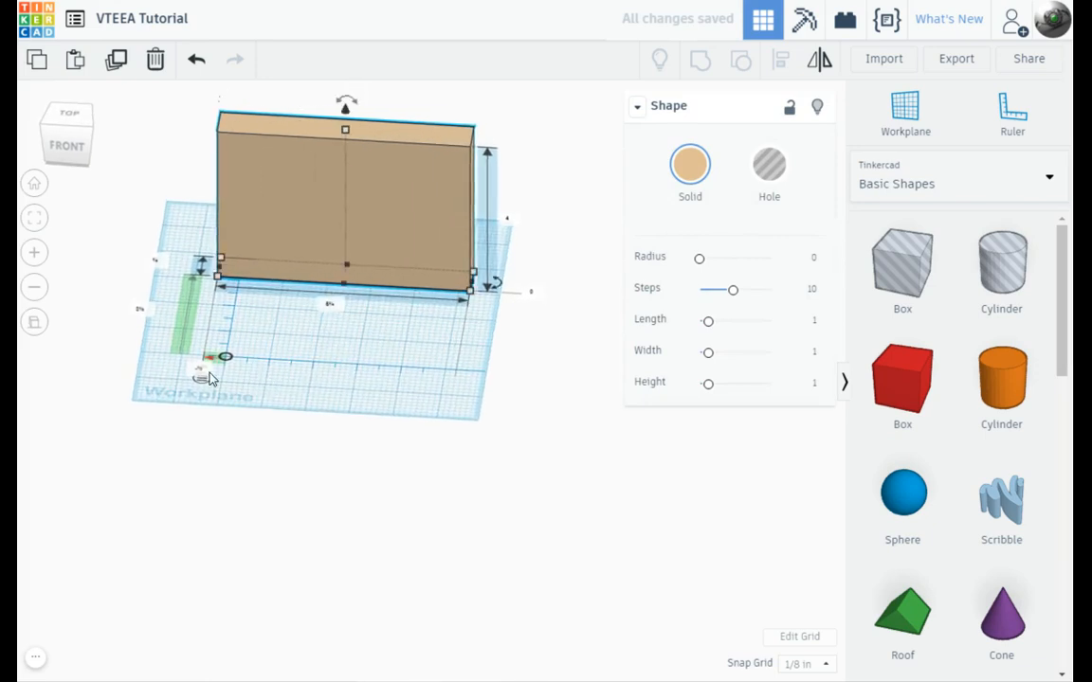
{"action": "left_click_drag", "start_coordinate": [227, 357], "coordinate": [180, 376]}
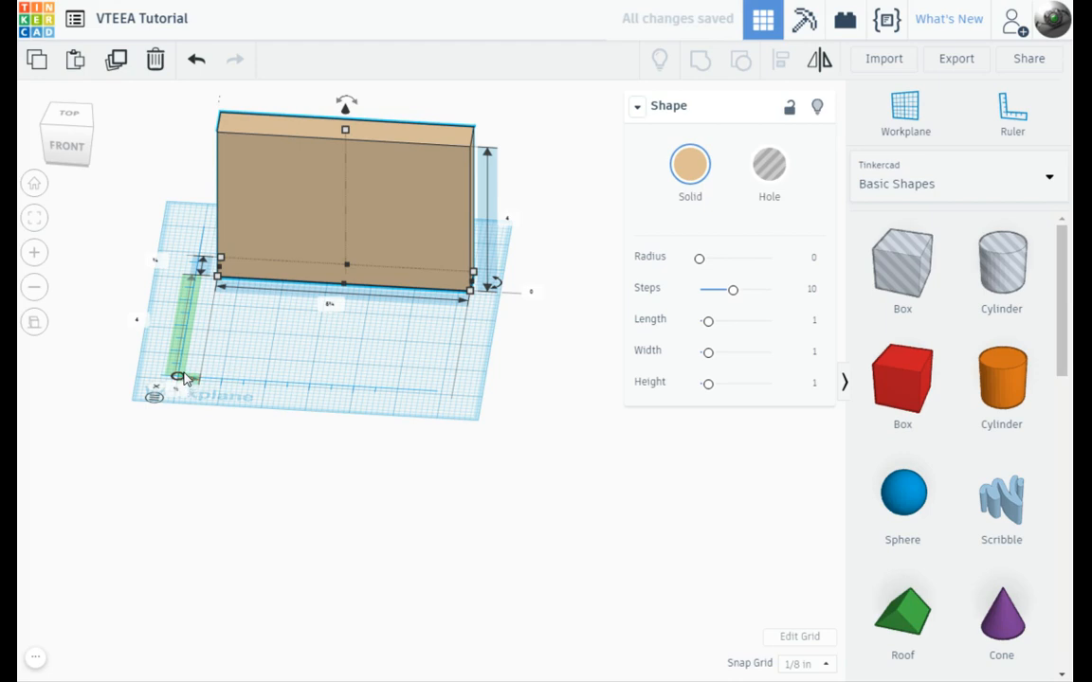
- Place a second solid box, in red, on the workplane in front of the tan box
{"action": "left_click_drag", "start_coordinate": [923, 384], "coordinate": [294, 360]}
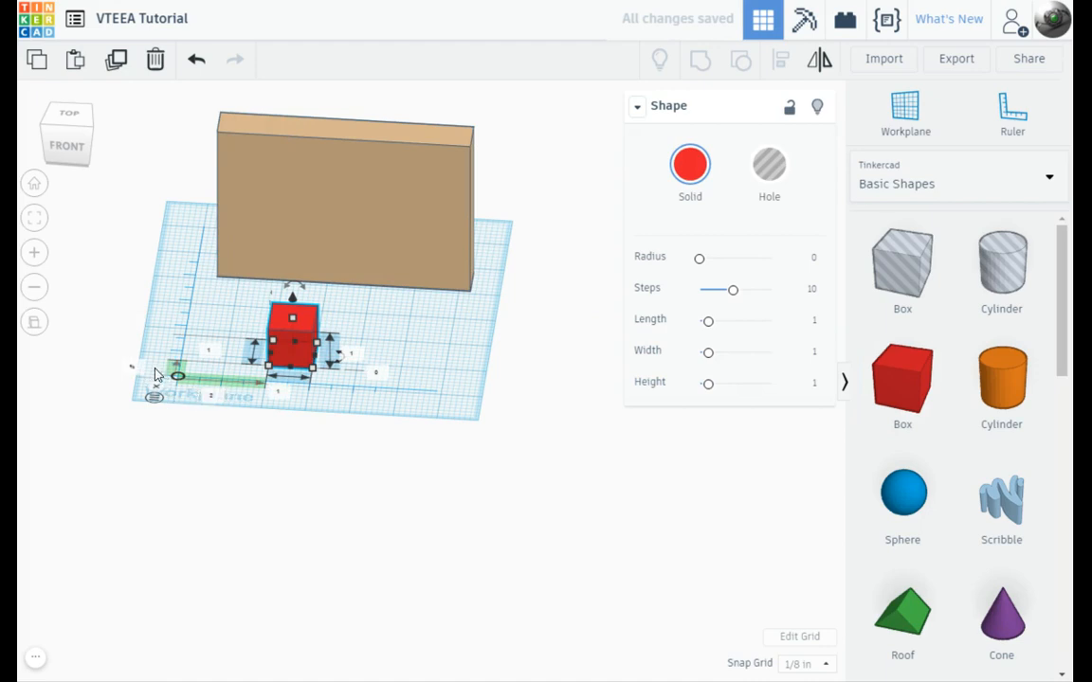
{"action": "mouse_move", "coordinate": [164, 373]}
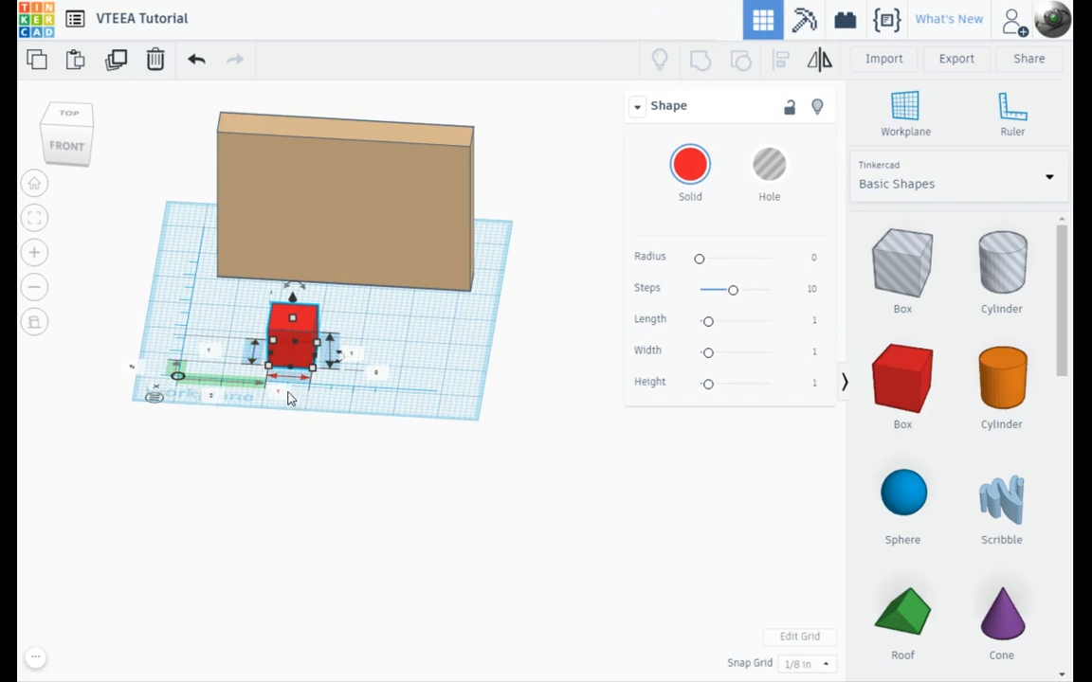
- Set the red box's height to 1/2 in
{"action": "left_click", "coordinate": [358, 355]}
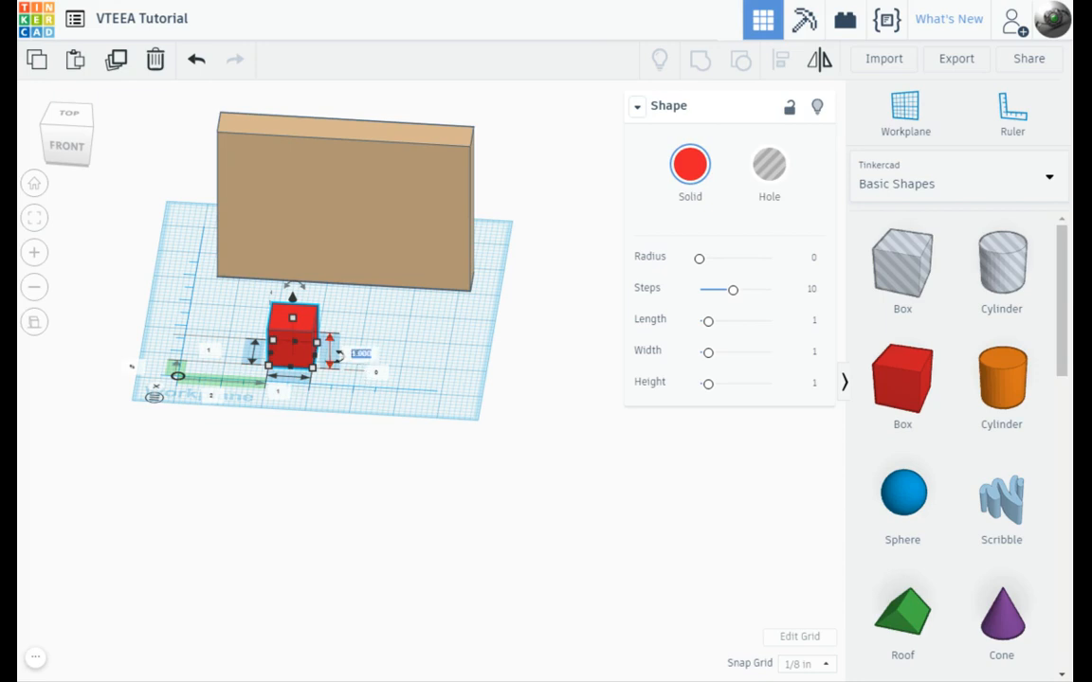
{"action": "key", "text": "BackSpace"}
{"action": "key", "text": "Return"}
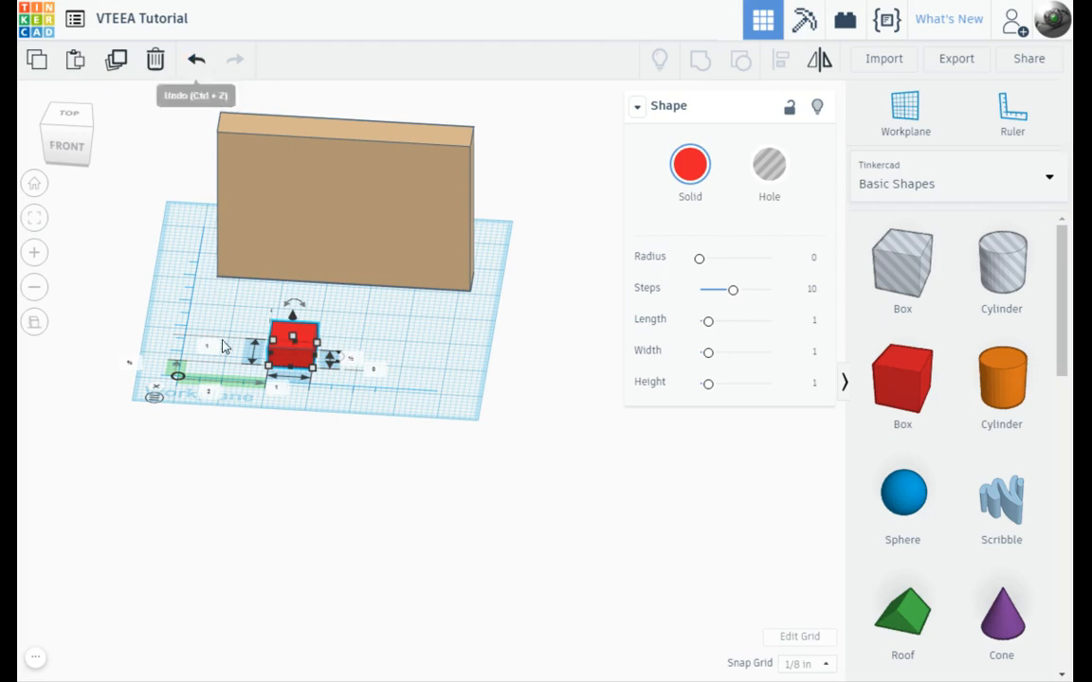
- Set the red box's width to 2.5 in and its front-to-back depth to 1.25 in
{"action": "scroll", "coordinate": [323, 384], "scroll_direction": "up", "scroll_amount": 1}
{"action": "scroll", "coordinate": [323, 383], "scroll_direction": "up", "scroll_amount": 3}
{"action": "middle_click_drag", "start_coordinate": [329, 428], "coordinate": [461, 396]}
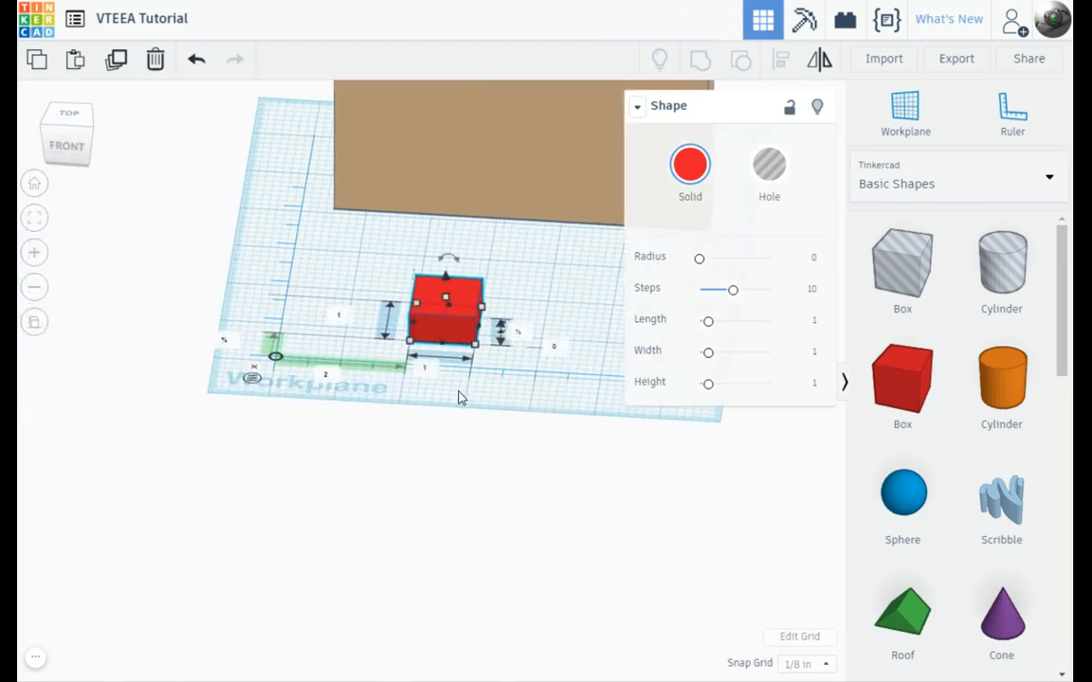
{"action": "scroll", "coordinate": [464, 338], "scroll_direction": "up", "scroll_amount": 1}
{"action": "scroll", "coordinate": [464, 337], "scroll_direction": "up", "scroll_amount": 1}
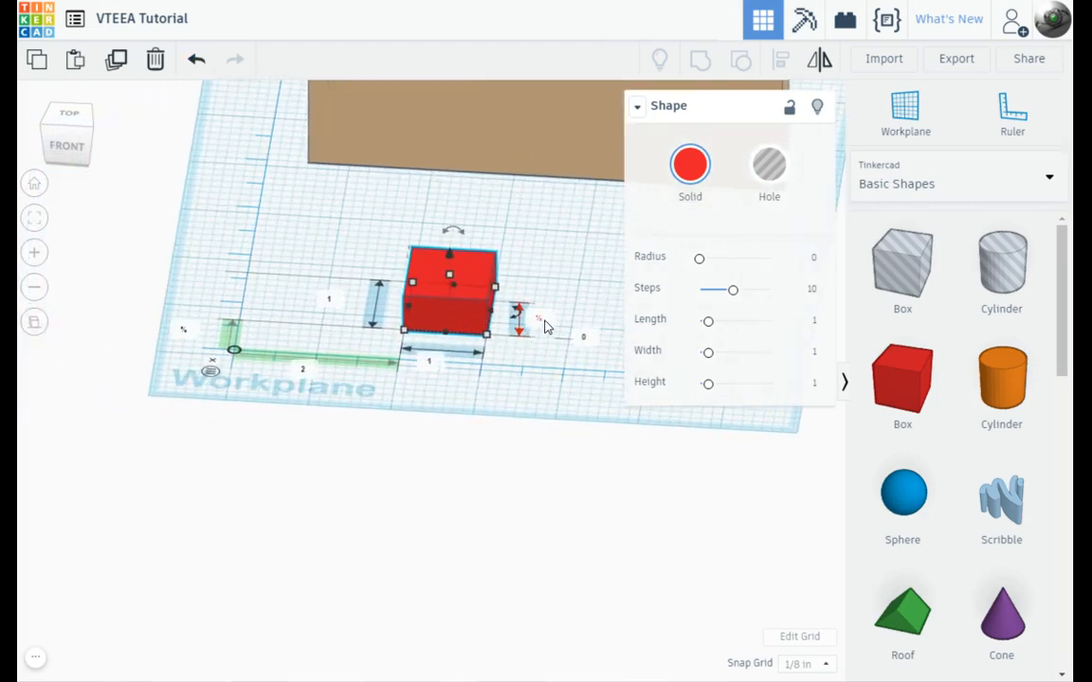
{"action": "left_click", "coordinate": [434, 361]}
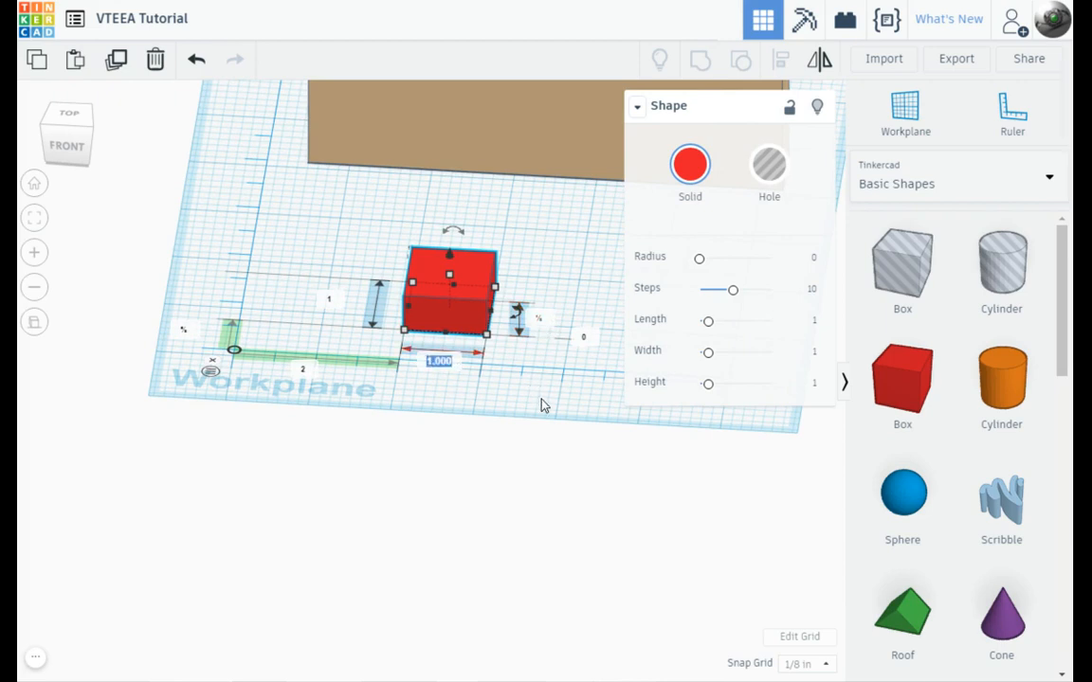
{"action": "type", "text": "2."}
{"action": "key", "text": "Return"}
{"action": "type", "text": ".5"}
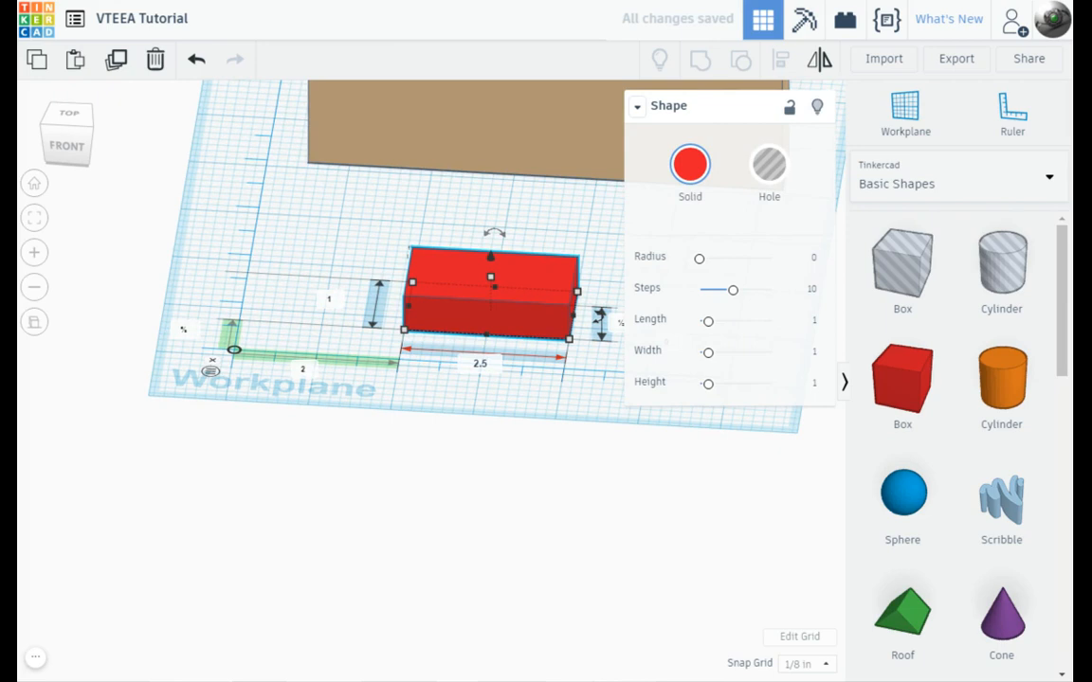
{"action": "key", "text": "Return"}
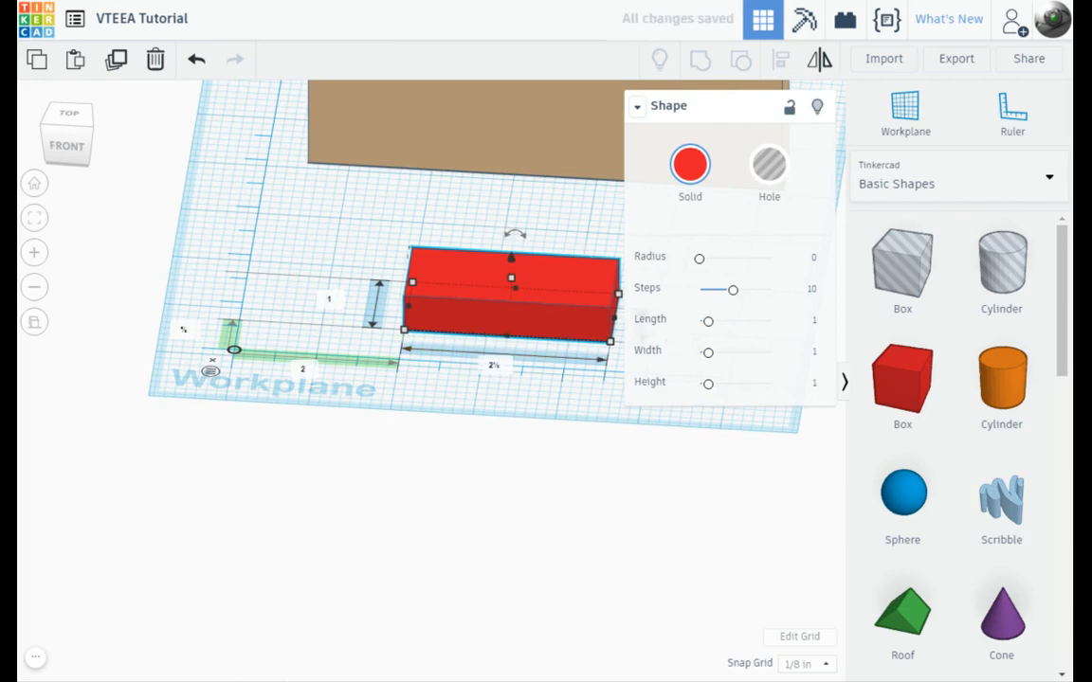
{"action": "left_click", "coordinate": [331, 302]}
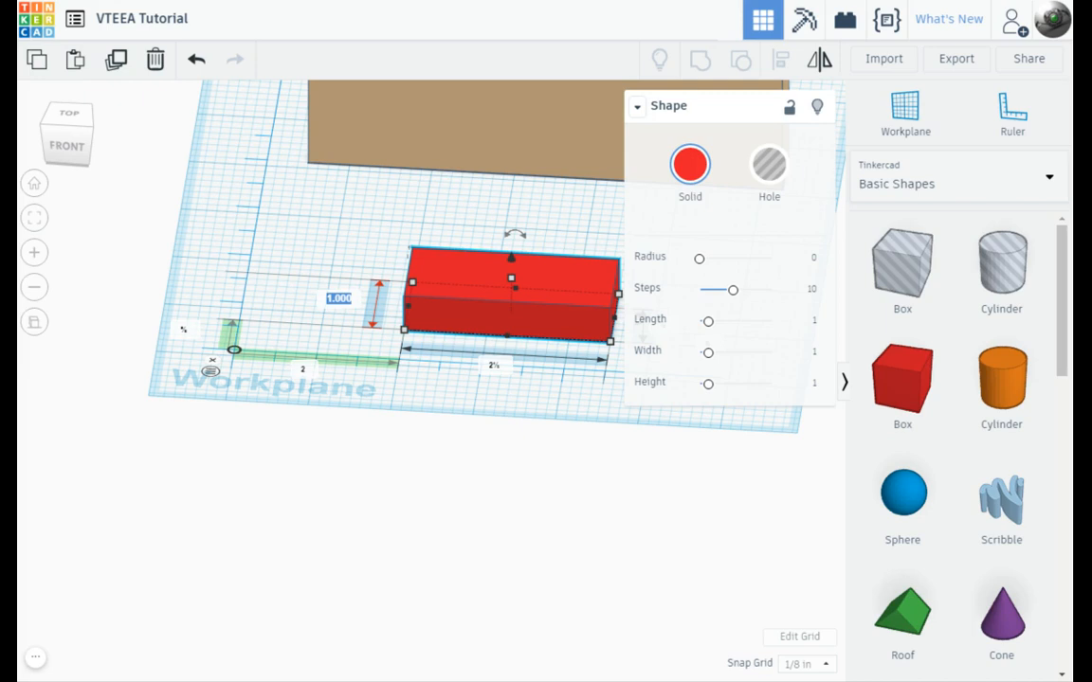
{"action": "type", "text": "1.25"}
{"action": "key", "text": "Return"}
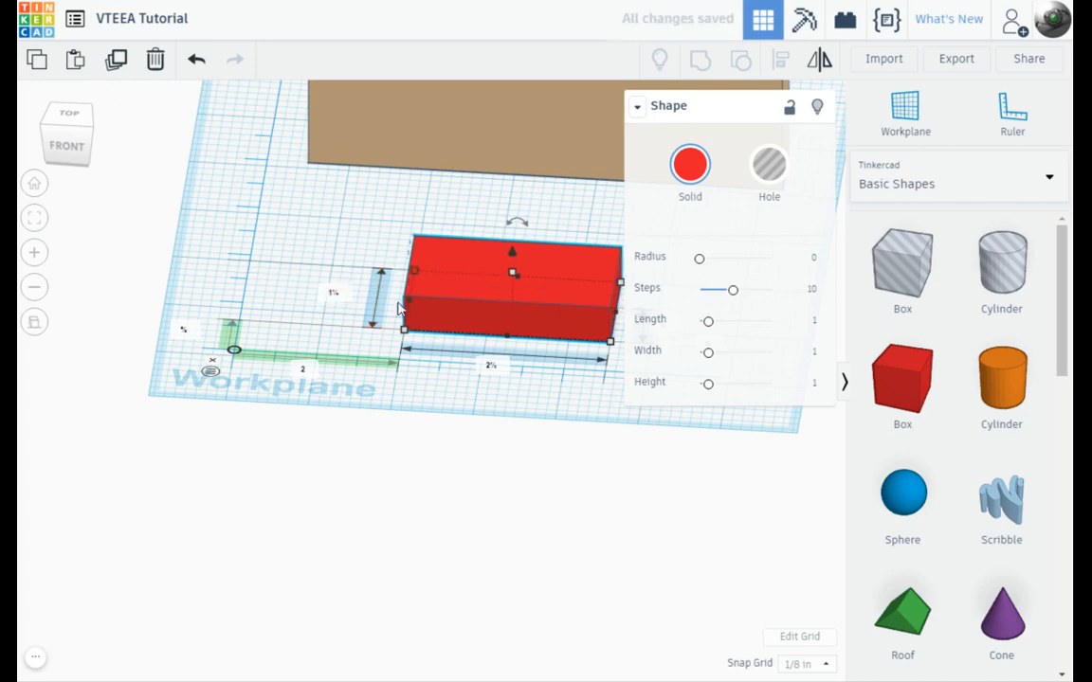
- Move the red box back and sideways to about 1.25 in across from the ruler's origin, and view the workplane from the top
{"action": "left_click_drag", "start_coordinate": [480, 291], "coordinate": [446, 281]}
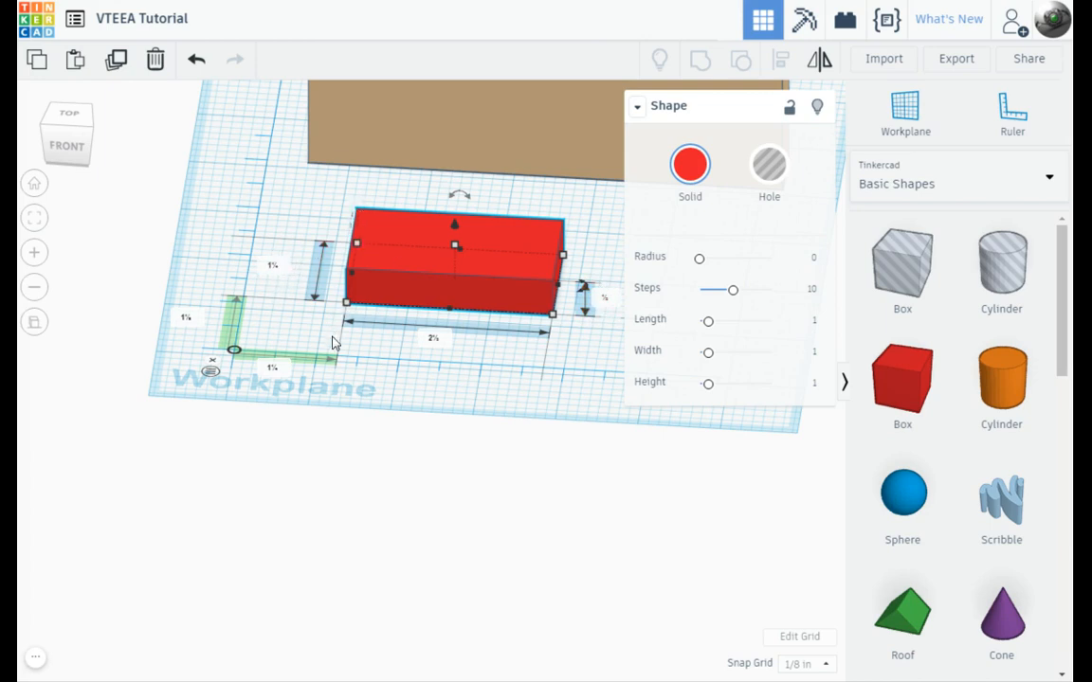
{"action": "left_click", "coordinate": [552, 399]}
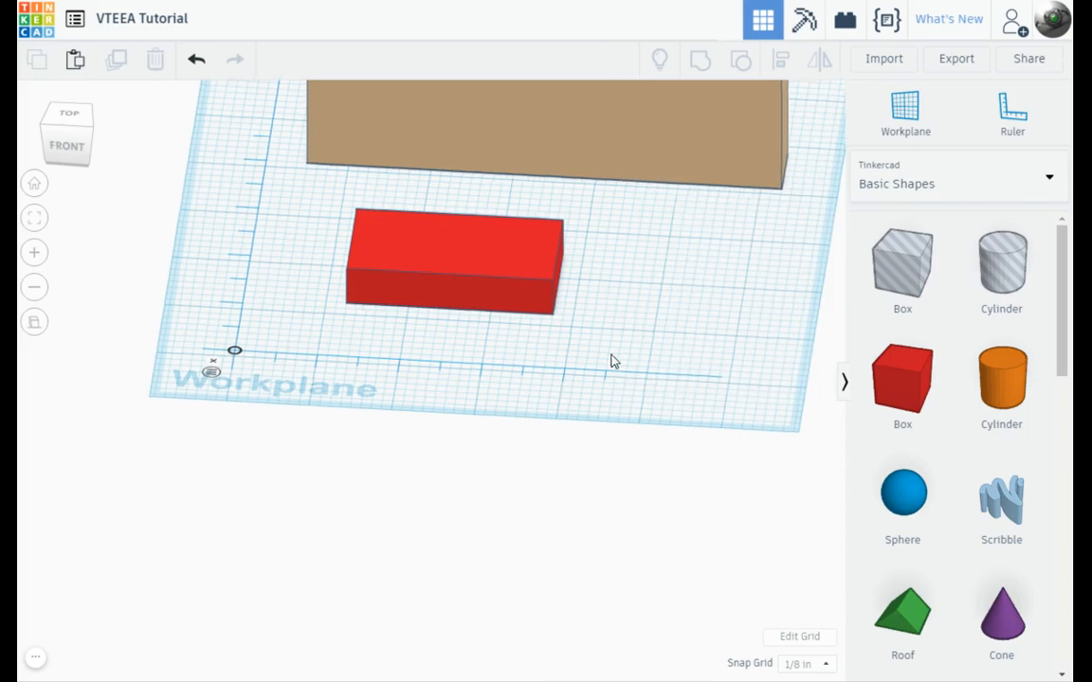
{"action": "right_click_drag", "start_coordinate": [611, 361], "coordinate": [626, 430]}
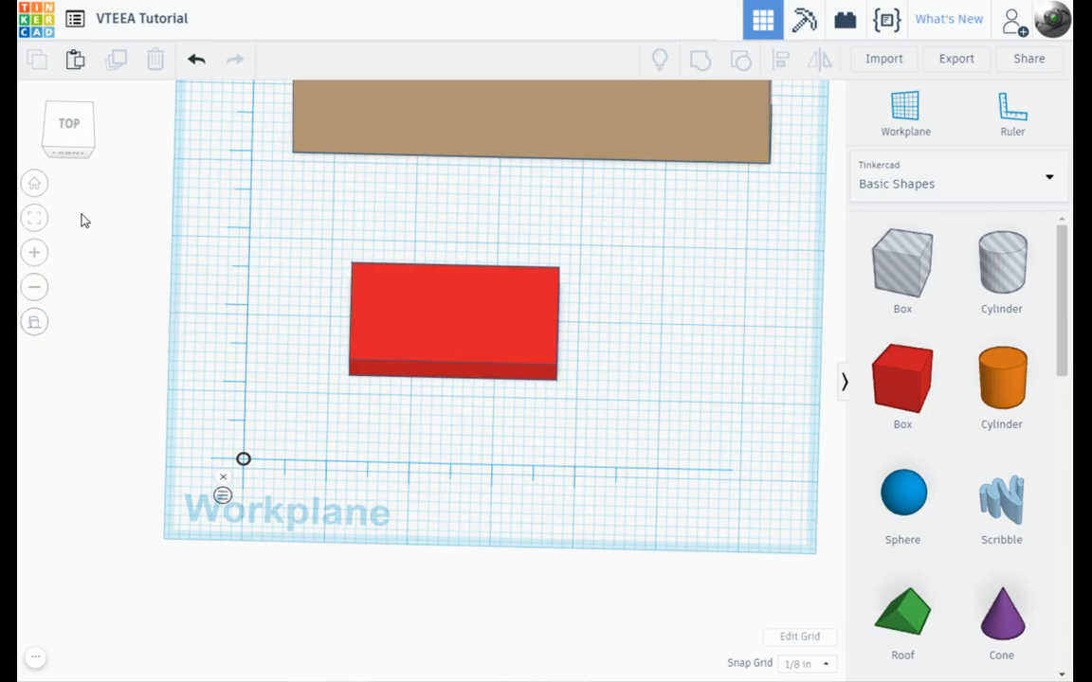
{"action": "left_click", "coordinate": [71, 126]}
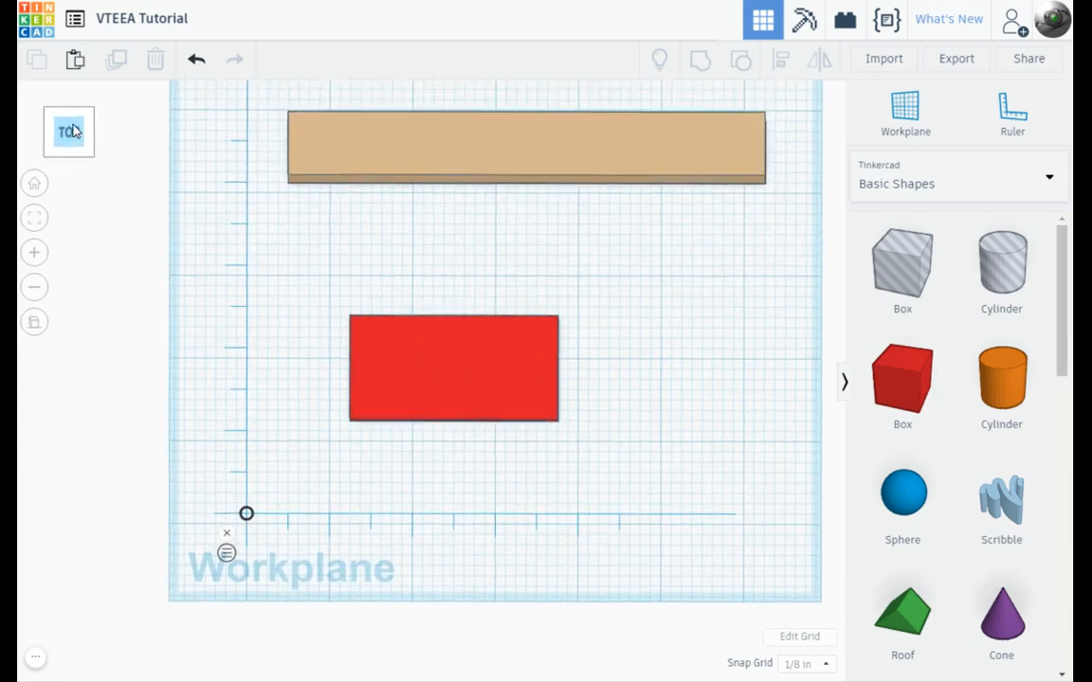
- Nudge the red box to 1.25 in across and 2 in back from the ruler's origin, and deselect it
{"action": "left_click", "coordinate": [463, 383]}
{"action": "key", "text": "Left"}
{"action": "key", "text": "Left"}
{"action": "key", "text": "Left"}
{"action": "key", "text": "Left"}
{"action": "key", "text": "Left"}
{"action": "key", "text": "Up"}
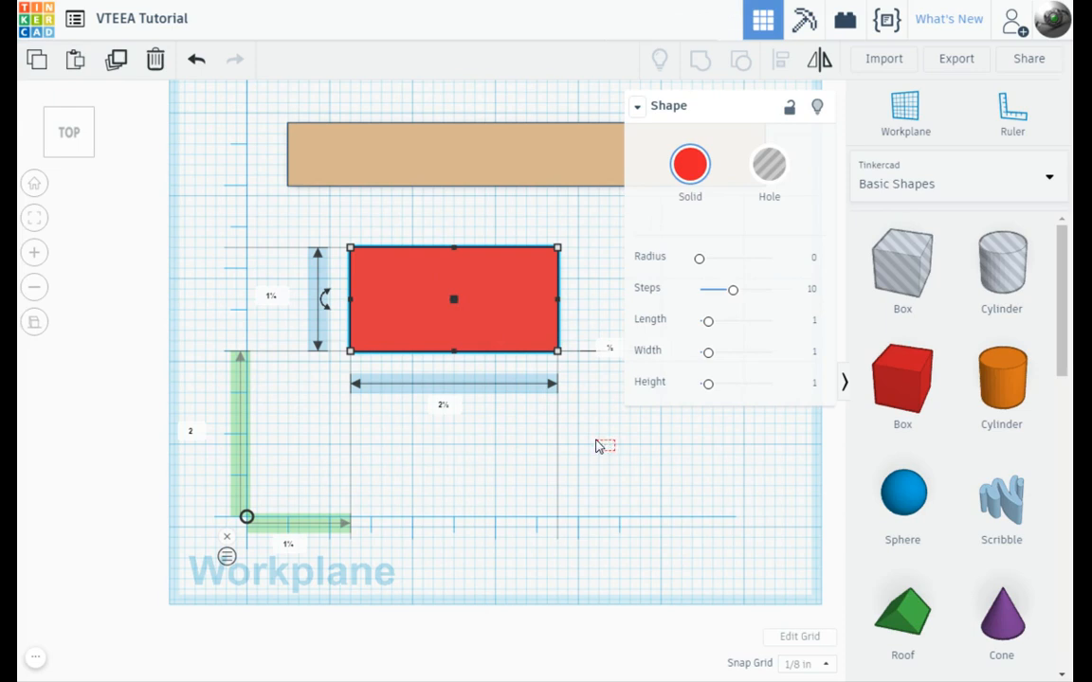
{"action": "left_click_drag", "start_coordinate": [596, 446], "coordinate": [616, 456]}
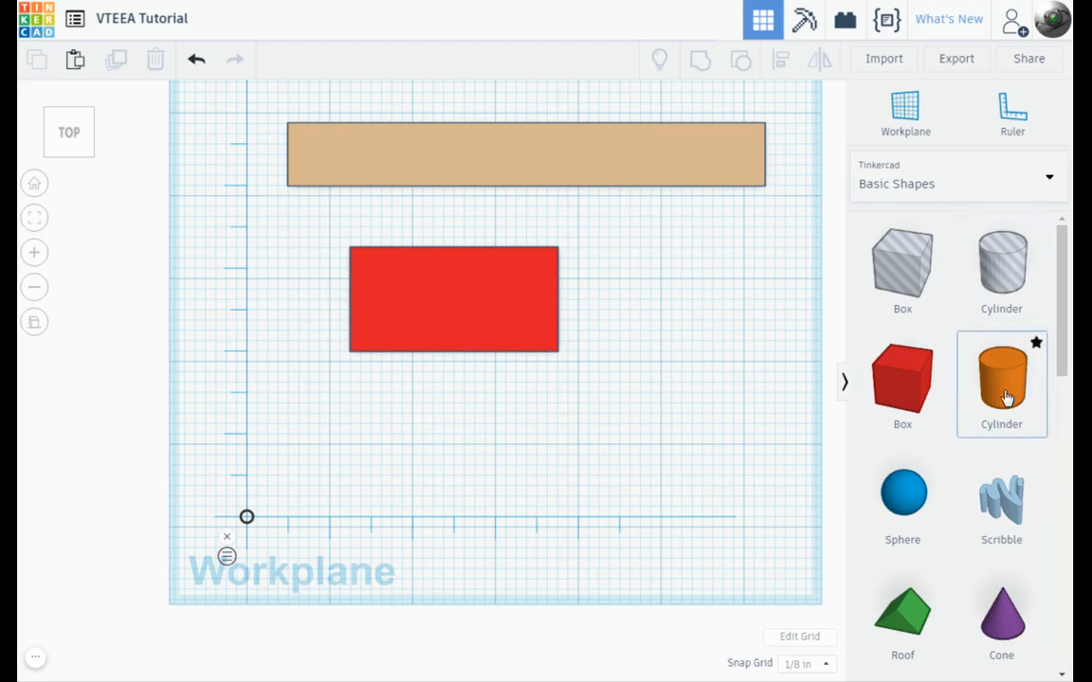
- Place a solid orange cylinder over the middle of the red box's front edge and smooth it to 64 sides
{"action": "left_click_drag", "start_coordinate": [1006, 398], "coordinate": [453, 361]}
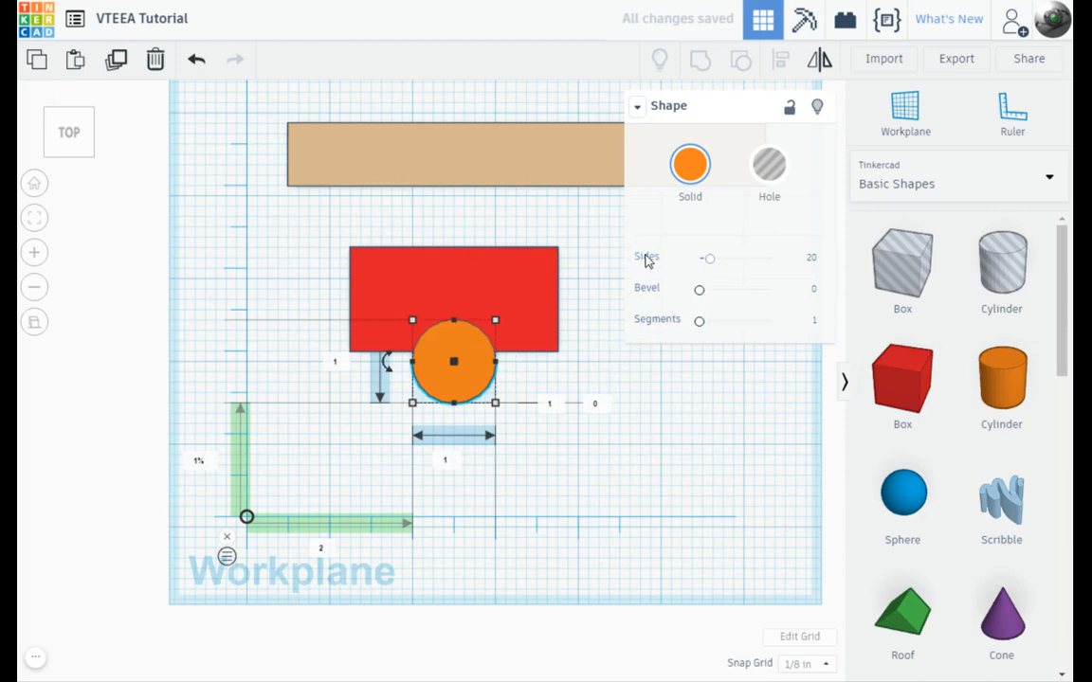
{"action": "scroll", "coordinate": [427, 360], "scroll_direction": "up", "scroll_amount": 5}
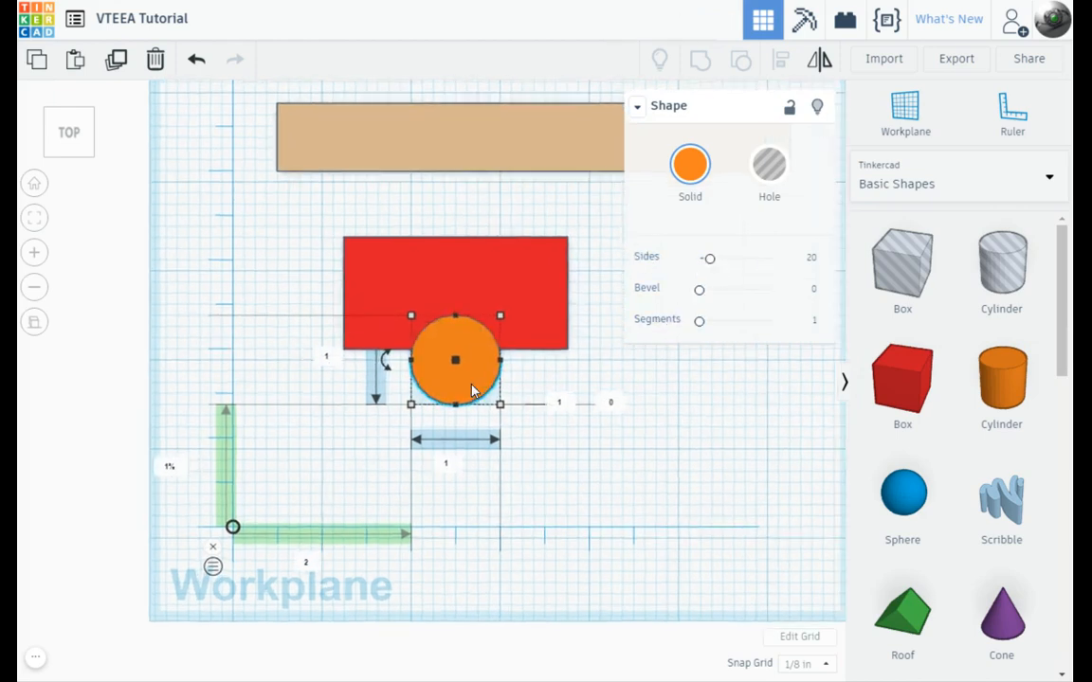
{"action": "scroll", "coordinate": [472, 403], "scroll_direction": "up", "scroll_amount": 4}
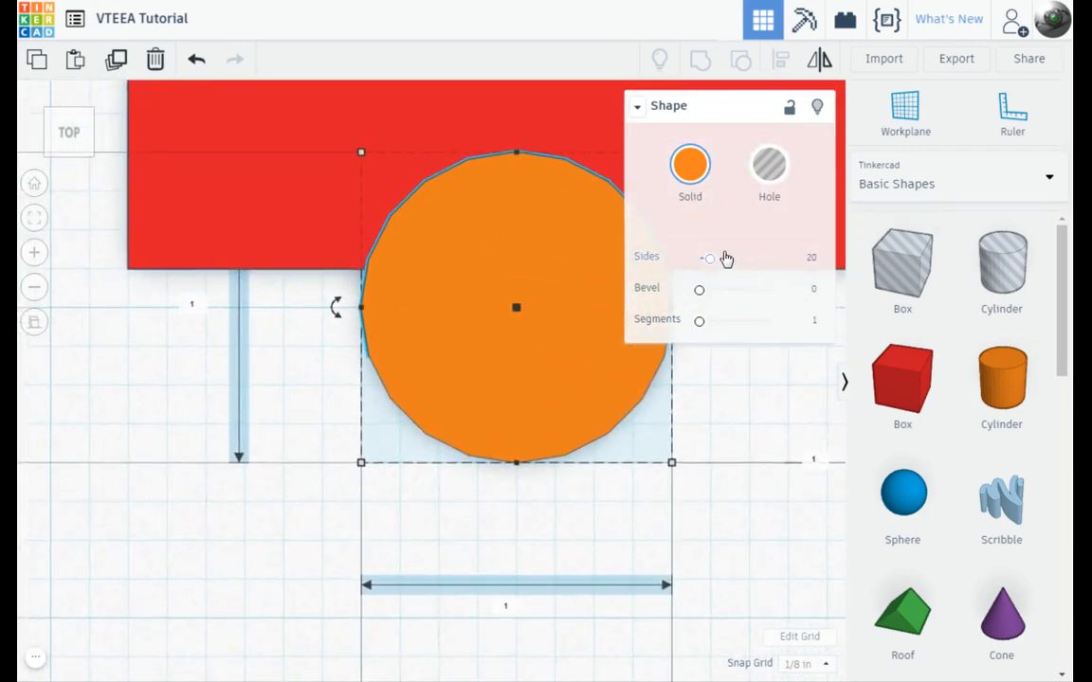
{"action": "left_click_drag", "start_coordinate": [711, 259], "coordinate": [706, 257]}
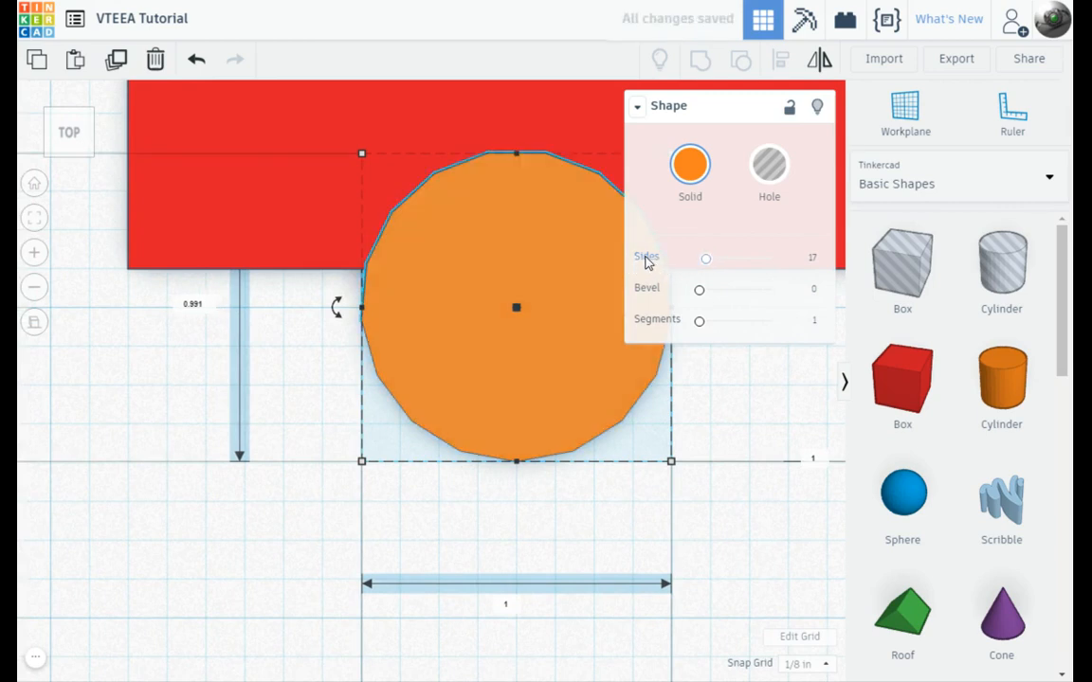
{"action": "left_click_drag", "start_coordinate": [705, 264], "coordinate": [823, 260]}
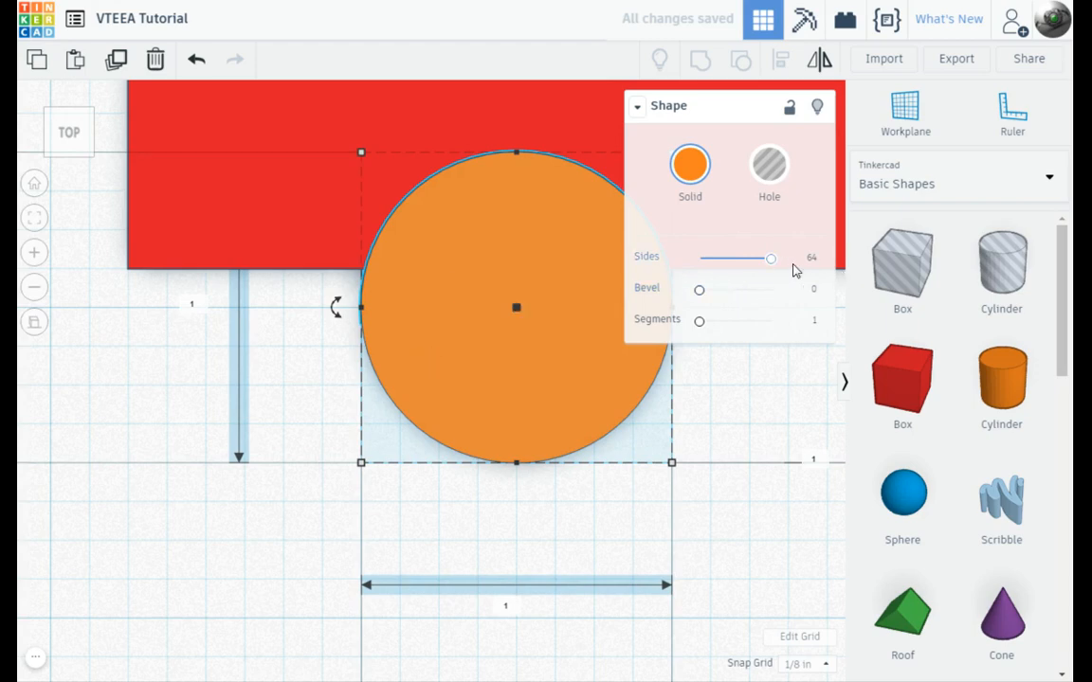
{"action": "scroll", "coordinate": [420, 297], "scroll_direction": "down", "scroll_amount": 1}
{"action": "scroll", "coordinate": [422, 303], "scroll_direction": "down", "scroll_amount": 2}
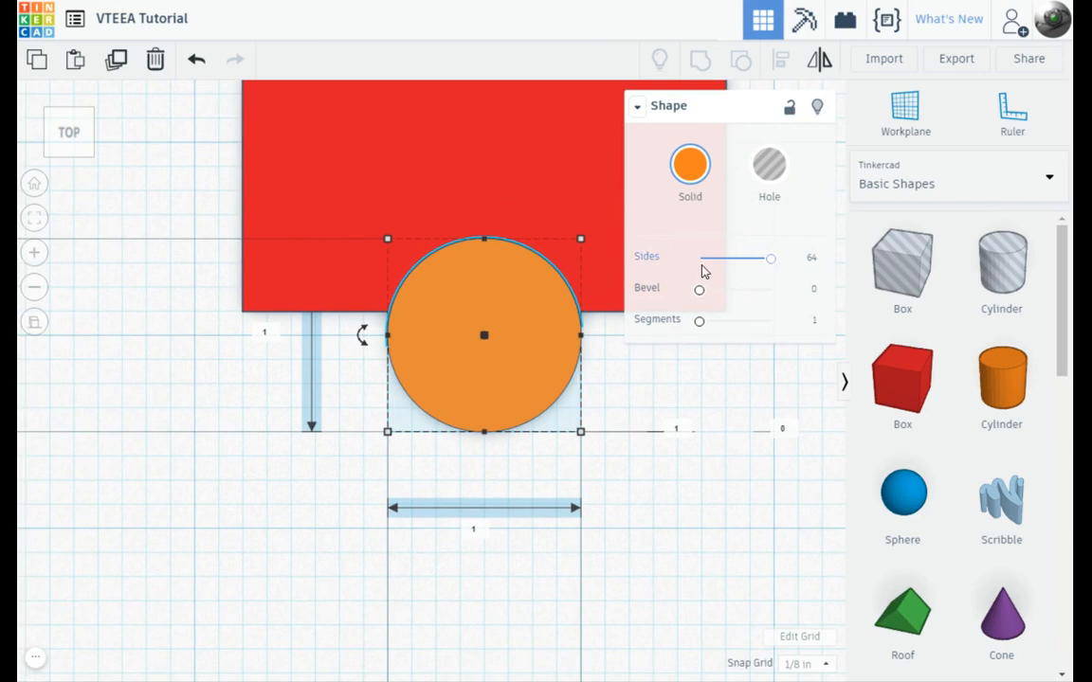
{"action": "left_click", "coordinate": [673, 388]}
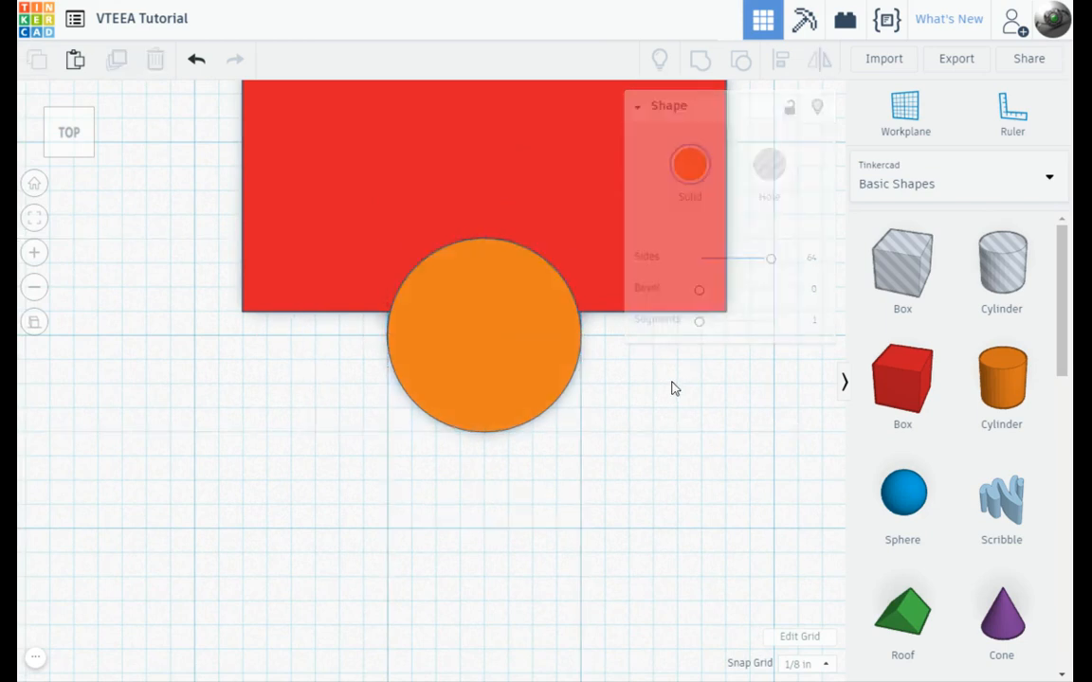
- Set the orange cylinder's height to 0.5 in
{"action": "left_click", "coordinate": [521, 341]}
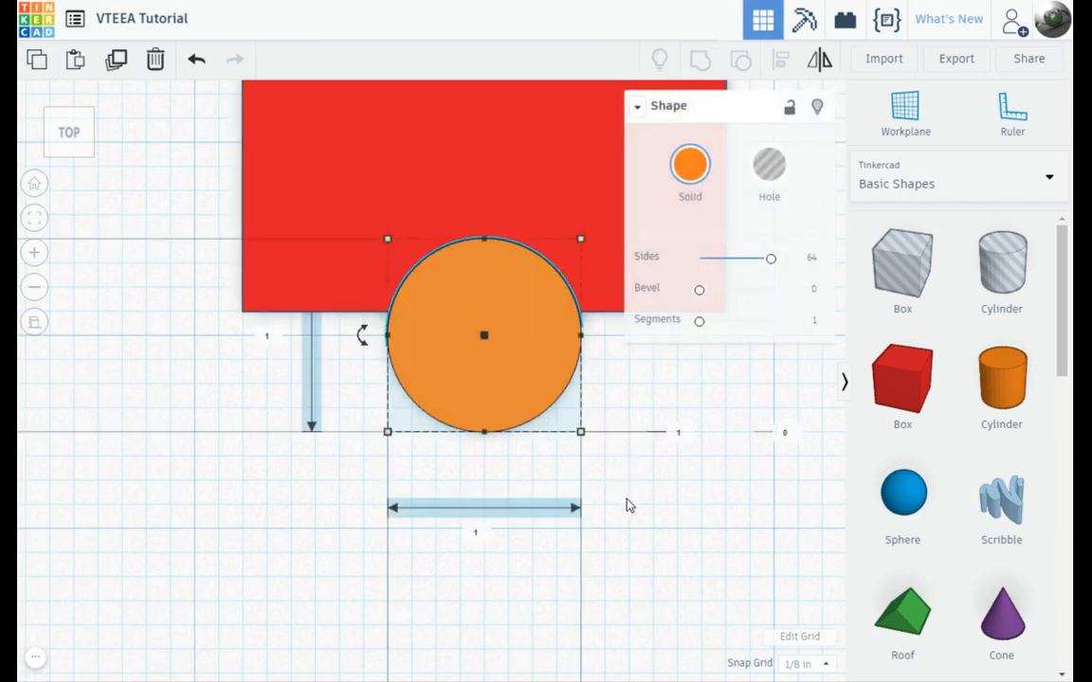
{"action": "right_click_drag", "start_coordinate": [643, 523], "coordinate": [633, 451]}
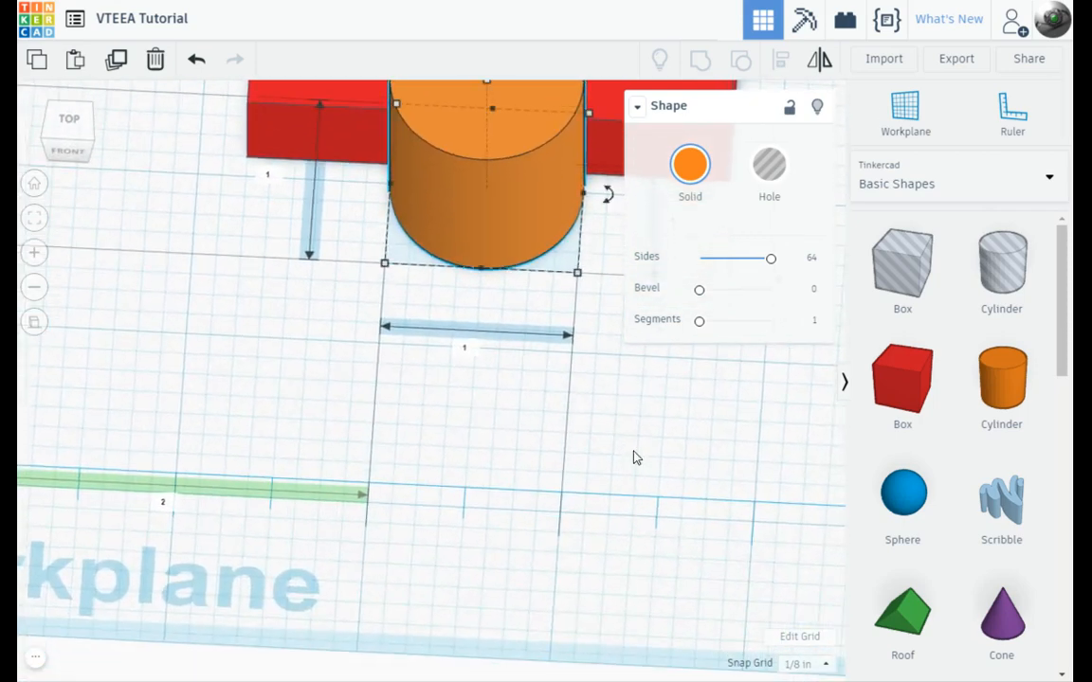
{"action": "scroll", "coordinate": [598, 475], "scroll_direction": "down", "scroll_amount": 1}
{"action": "scroll", "coordinate": [597, 483], "scroll_direction": "down", "scroll_amount": 3}
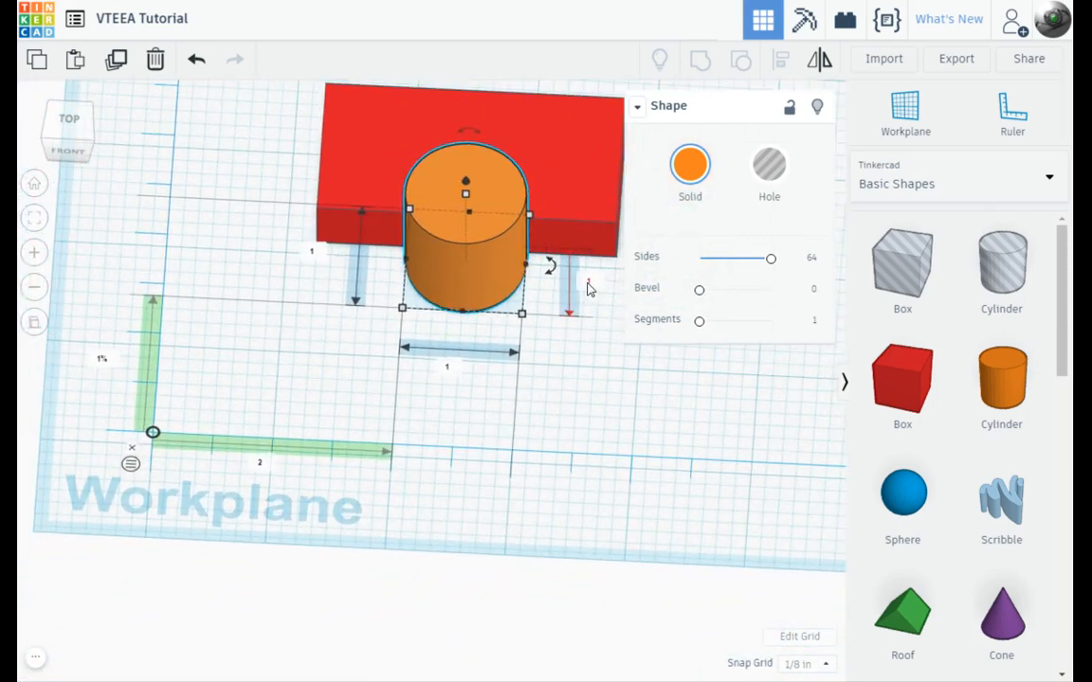
{"action": "left_click", "coordinate": [588, 287]}
{"action": "type", "text": ".5"}
{"action": "key", "text": "Return"}
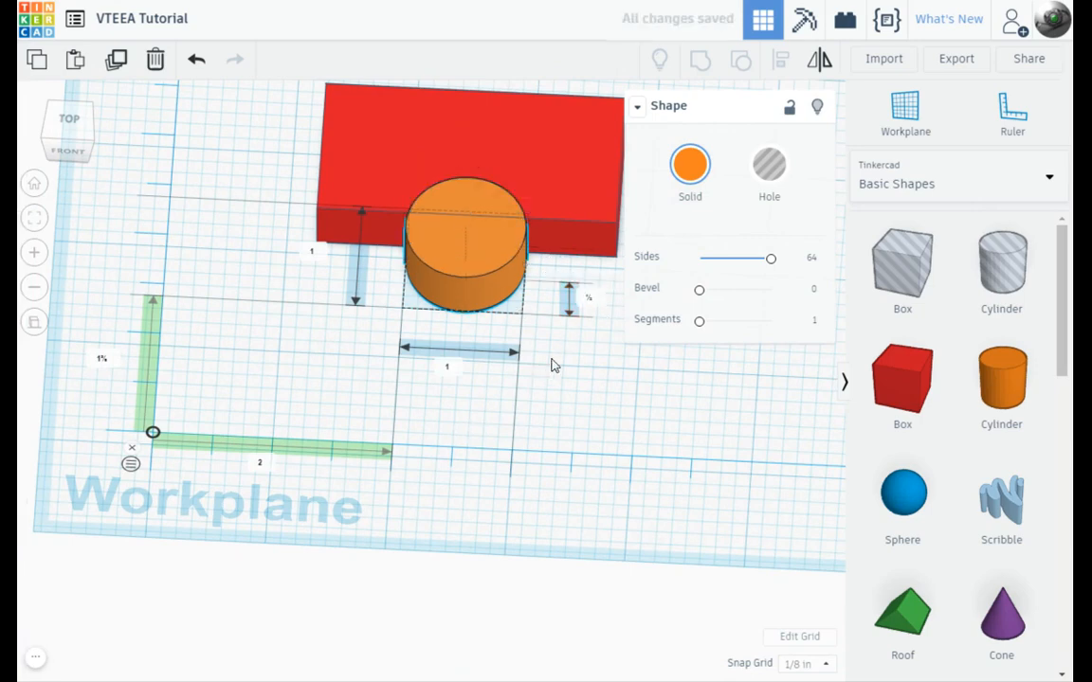
- Set the orange cylinder's width and depth both to 2.5 in
{"action": "right_click_drag", "start_coordinate": [552, 362], "coordinate": [563, 445]}
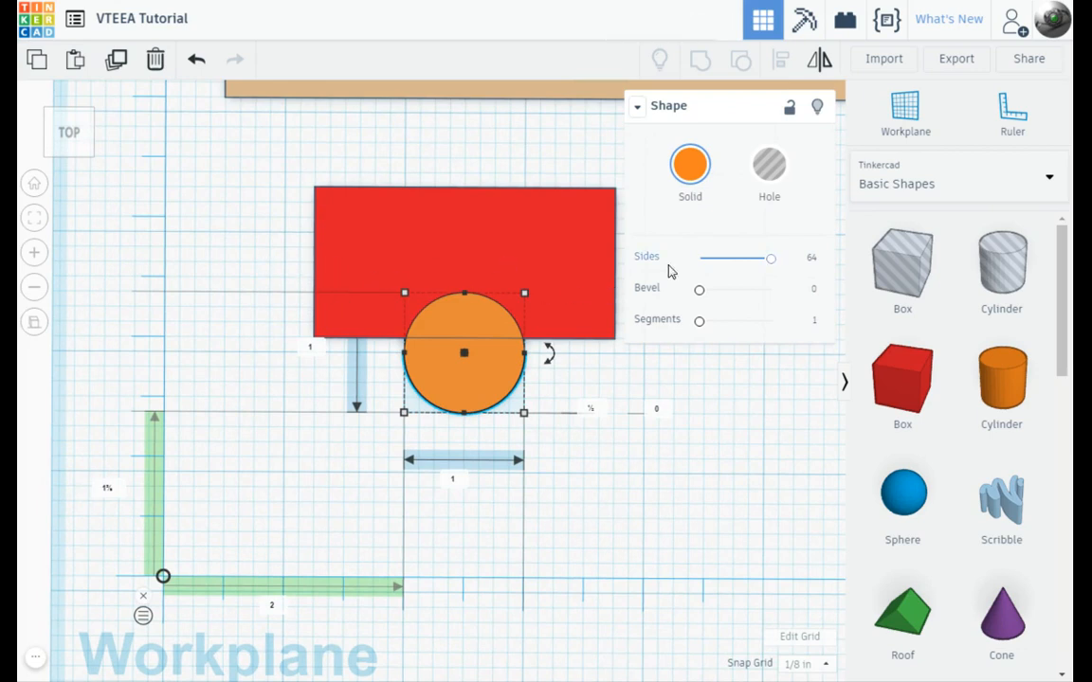
{"action": "left_click", "coordinate": [450, 480]}
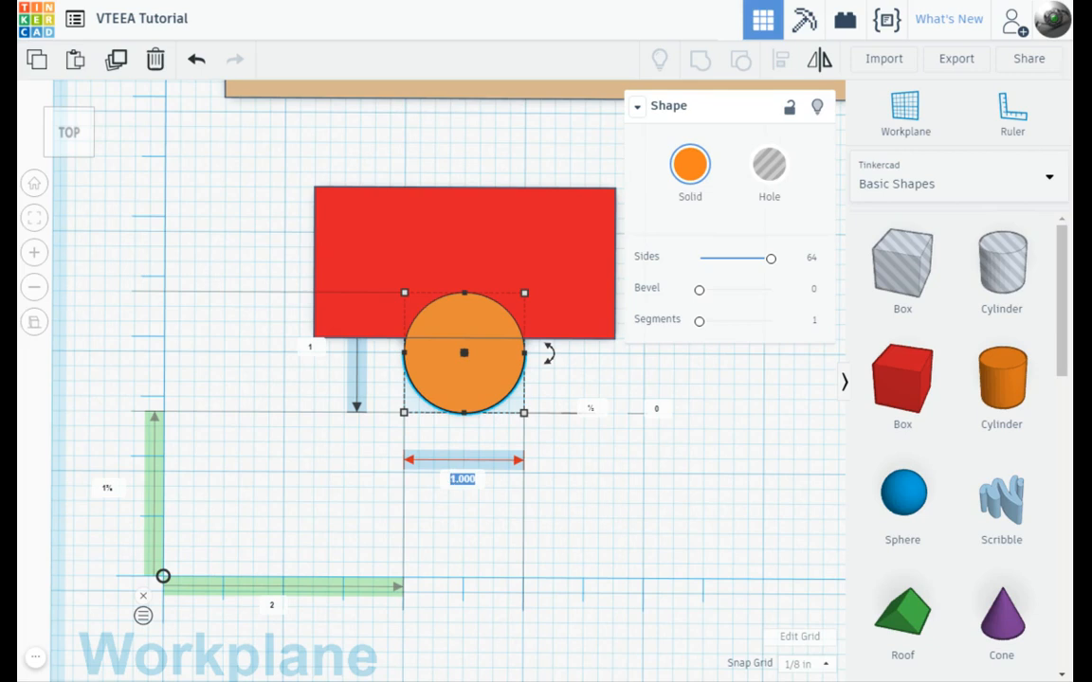
{"action": "type", "text": "2.5"}
{"action": "key", "text": "Return"}
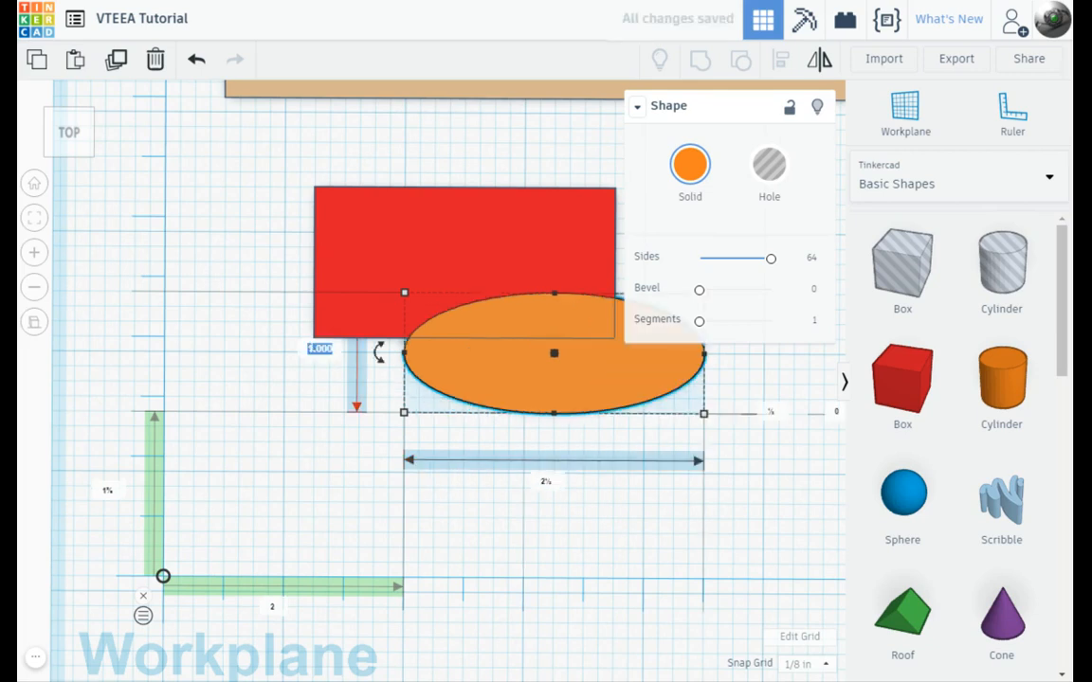
{"action": "type", "text": "2.5"}
{"action": "key", "text": "Return"}
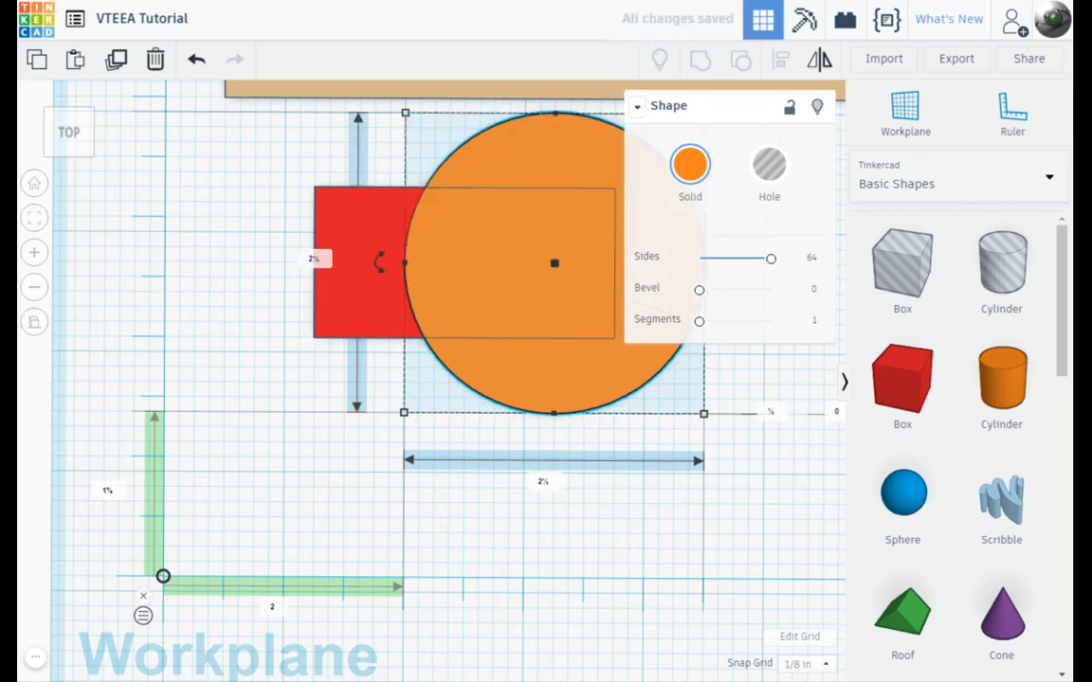
- Move the orange cylinder so its sides line up with the red box and its centre sits on the box's front edge
{"action": "mouse_move", "coordinate": [554, 372]}
{"action": "left_mouse_down"}
{"action": "mouse_move", "coordinate": [509, 433]}
{"action": "mouse_move", "coordinate": [509, 493]}
{"action": "mouse_move", "coordinate": [510, 332]}
{"action": "left_mouse_up"}
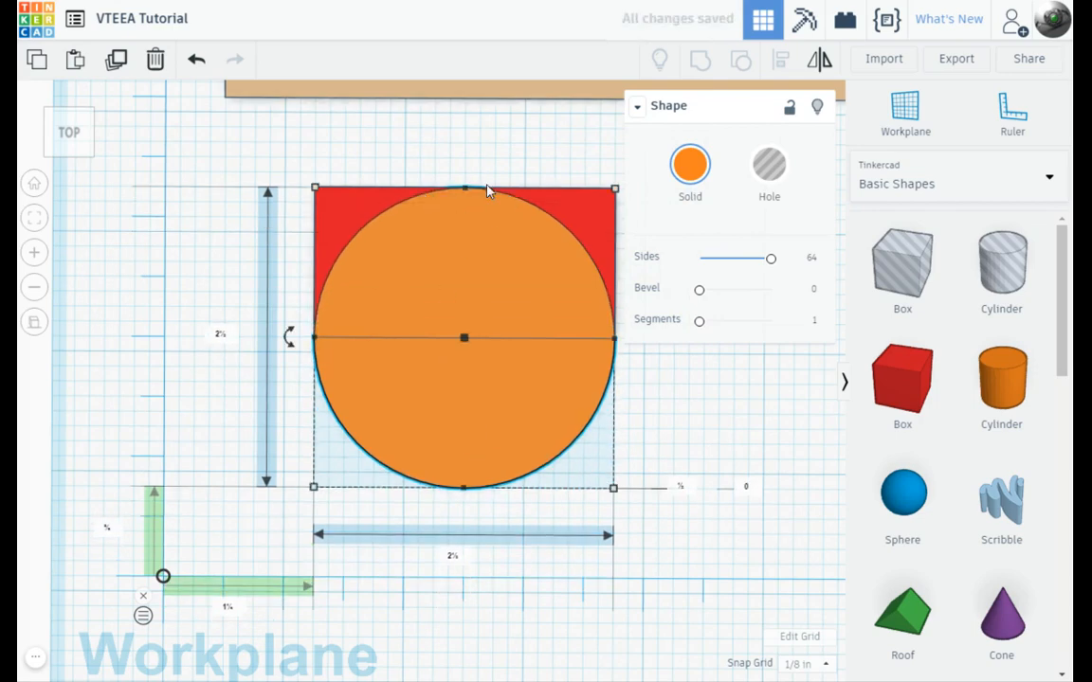
{"action": "scroll", "coordinate": [489, 190], "scroll_direction": "up", "scroll_amount": 3}
{"action": "scroll", "coordinate": [491, 200], "scroll_direction": "down", "scroll_amount": 3}
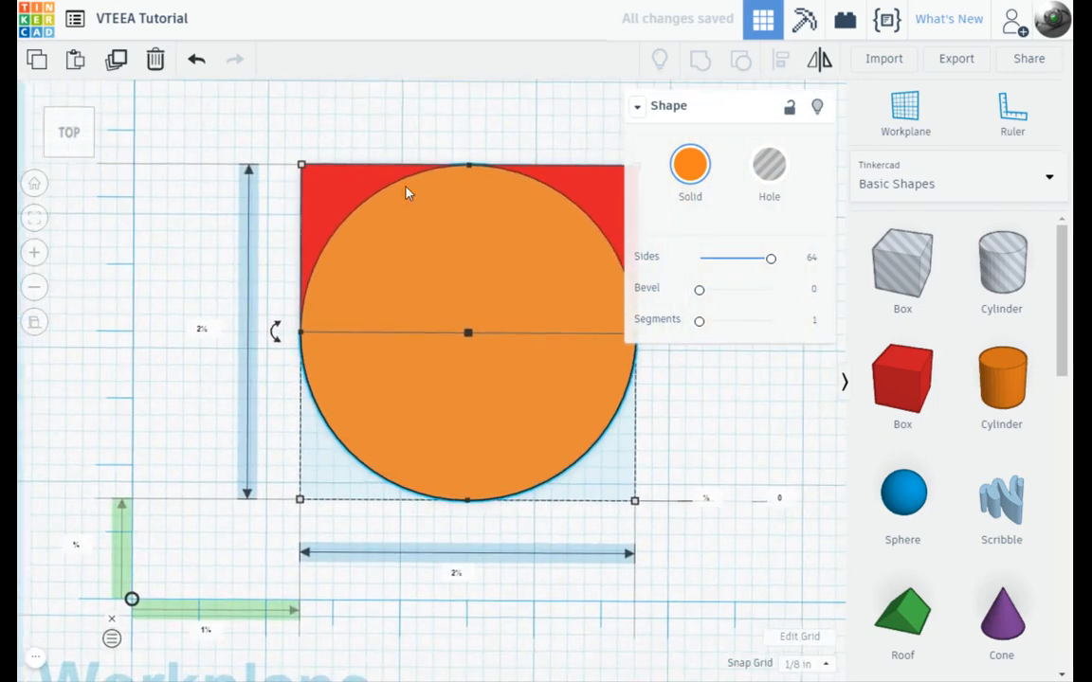
{"action": "left_click_drag", "start_coordinate": [226, 137], "coordinate": [227, 139]}
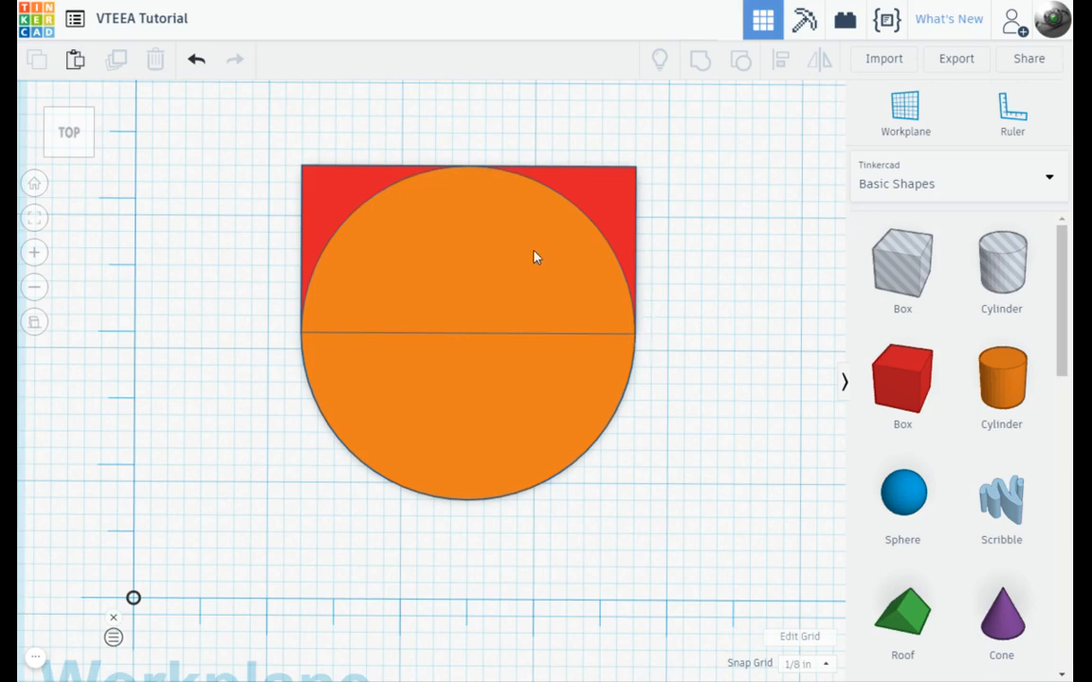
- Move the red box about 3/8 in towards the back, relative to the orange cylinder
{"action": "left_click_drag", "start_coordinate": [340, 210], "coordinate": [337, 163]}
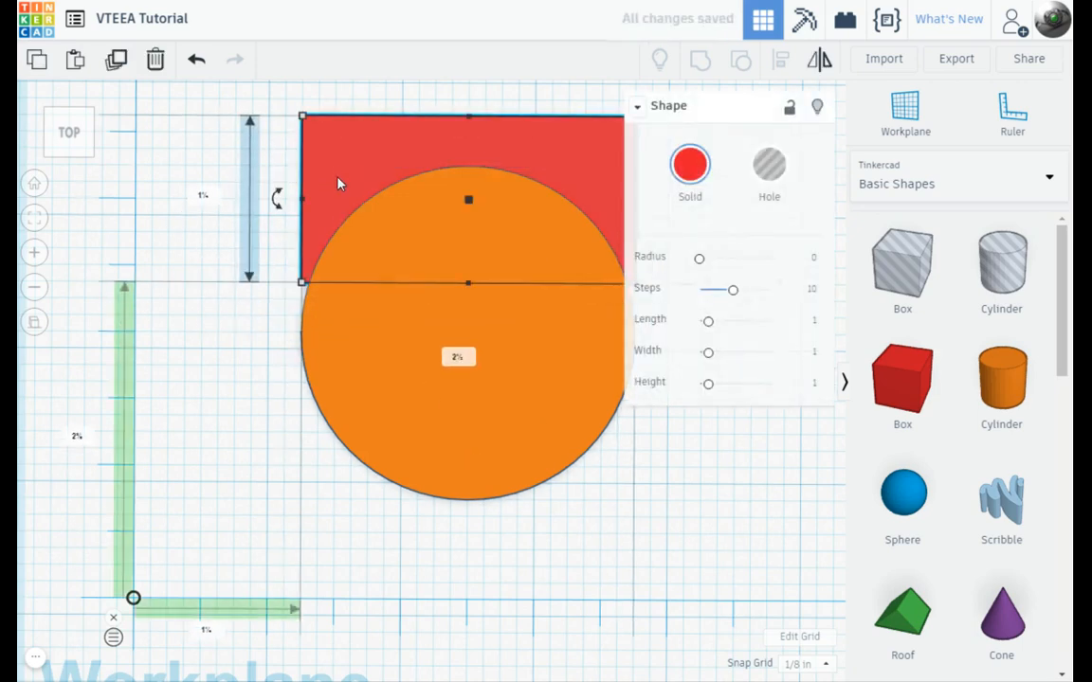
{"action": "scroll", "coordinate": [270, 260], "scroll_direction": "down", "scroll_amount": 2}
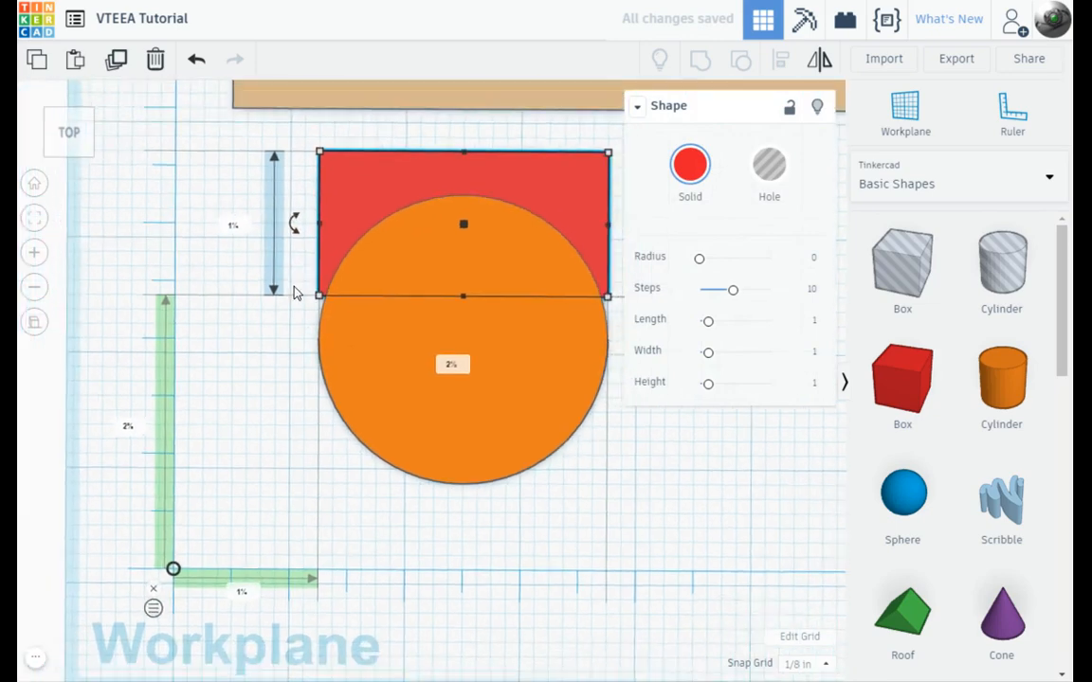
- Align the orange cylinder with the red box so their back edges are flush
{"action": "left_click_drag", "start_coordinate": [225, 157], "coordinate": [679, 497]}
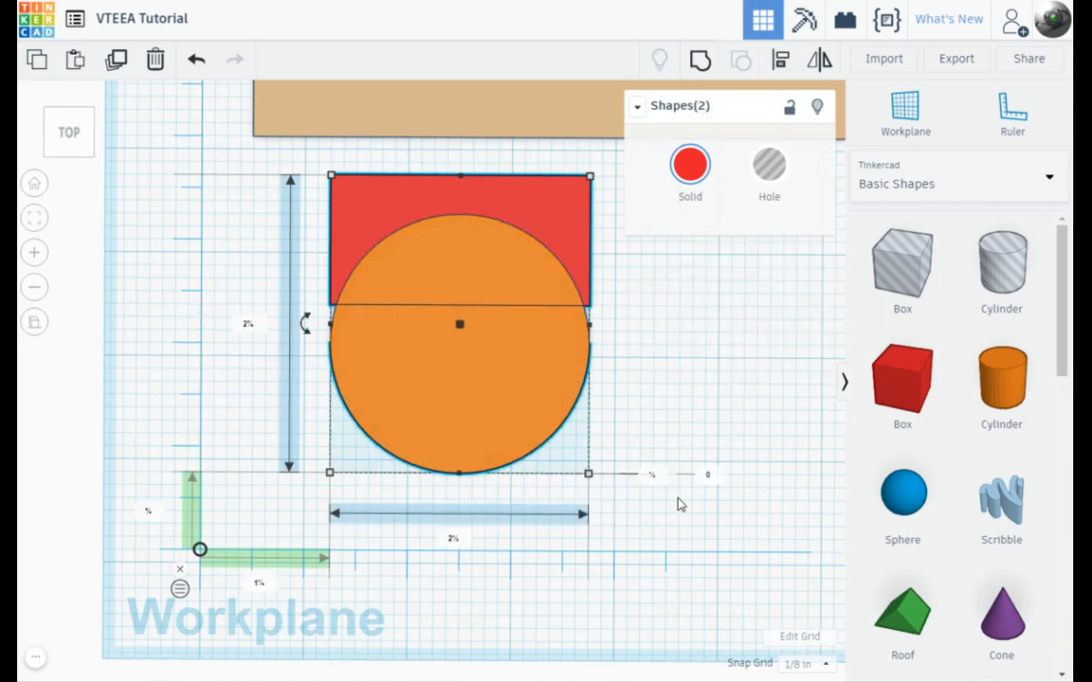
{"action": "left_click", "coordinate": [683, 376]}
{"action": "left_click", "coordinate": [387, 233]}
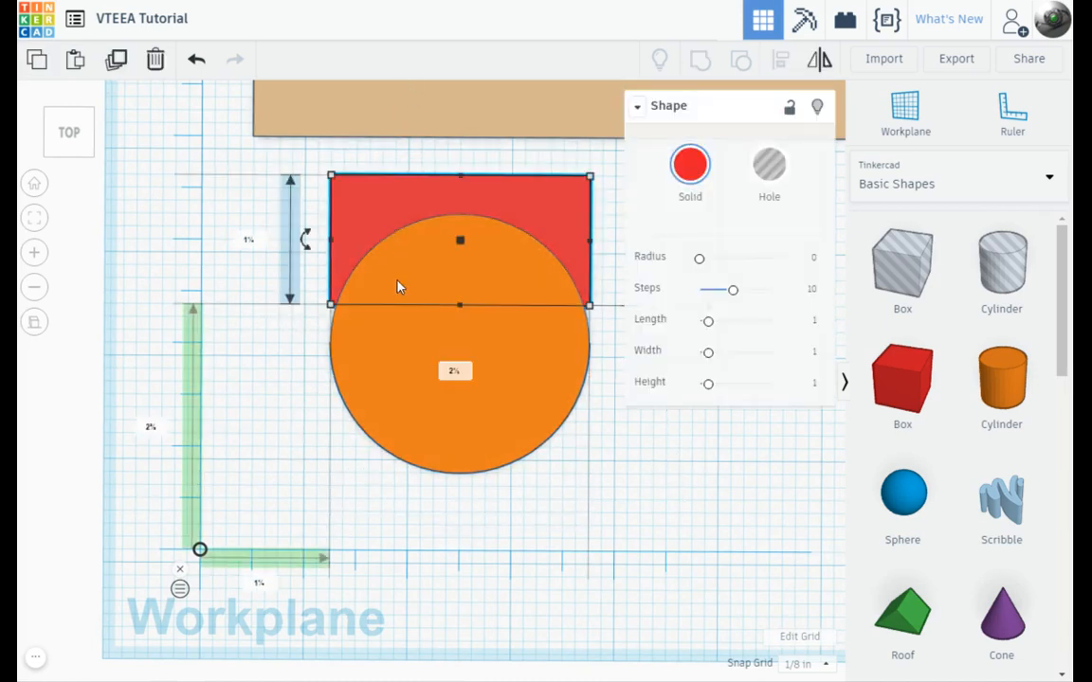
{"action": "left_click", "coordinate": [396, 403], "text": "shift"}
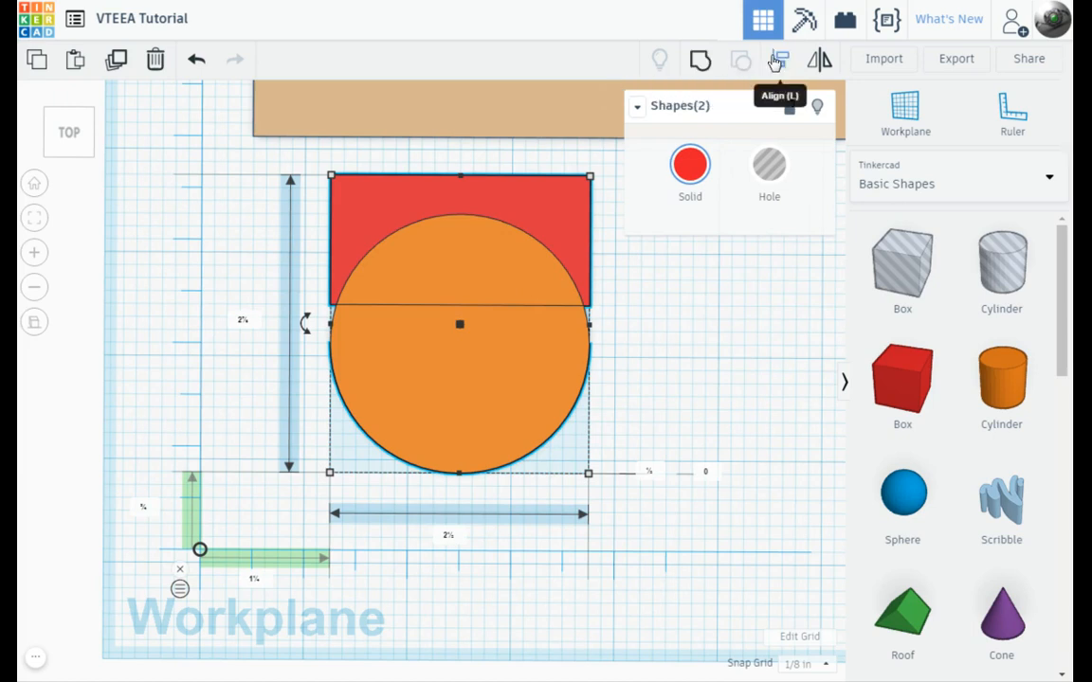
{"action": "left_click", "coordinate": [777, 62]}
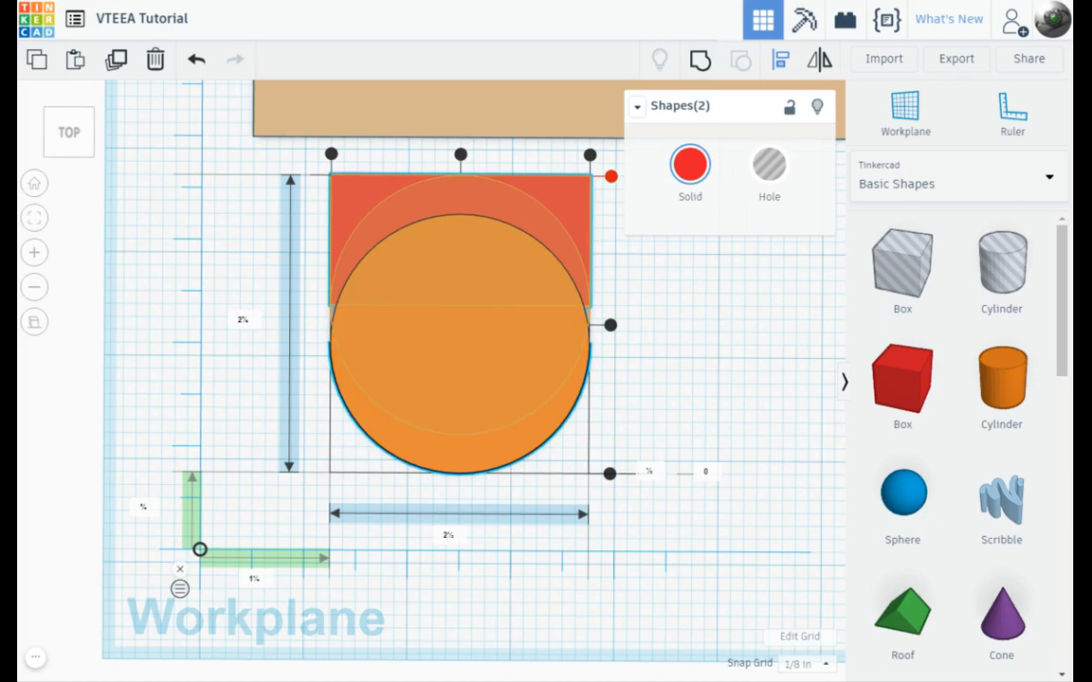
{"action": "left_click", "coordinate": [610, 176]}
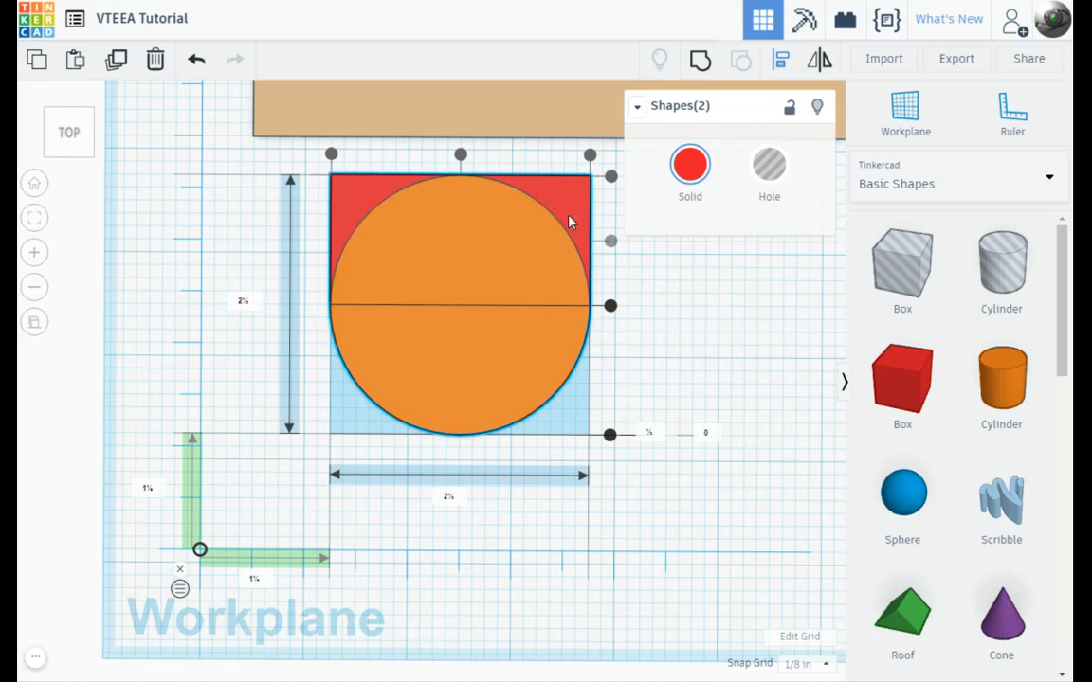
- Group the red box and the orange cylinder into one solid
{"action": "left_click", "coordinate": [698, 65]}
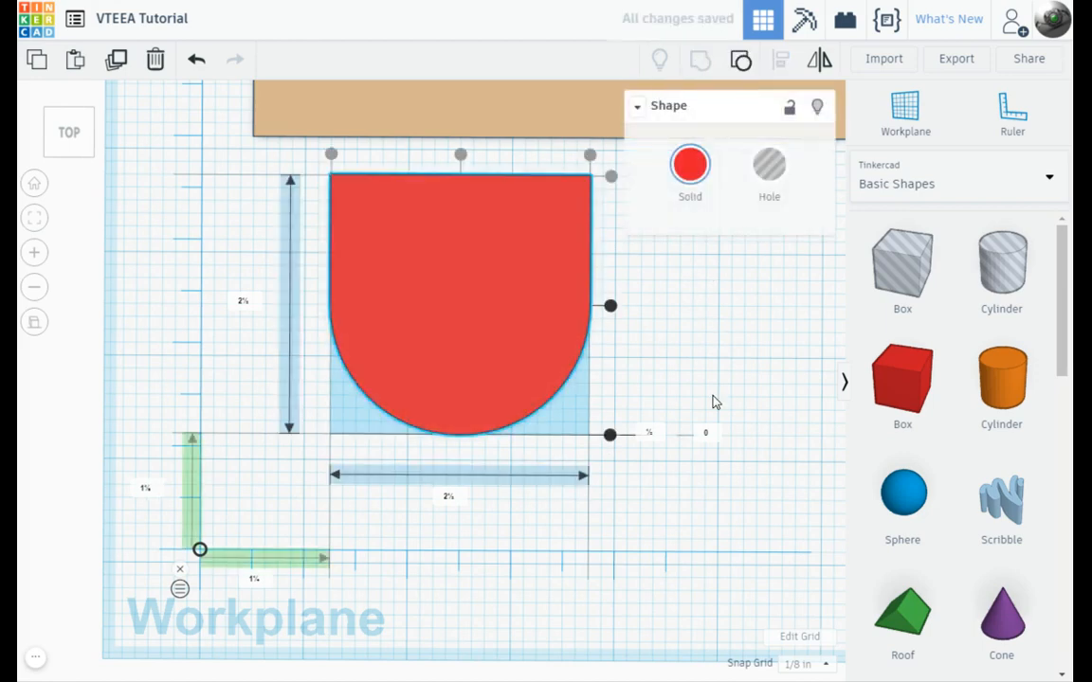
{"action": "right_click_drag", "start_coordinate": [716, 417], "coordinate": [726, 359]}
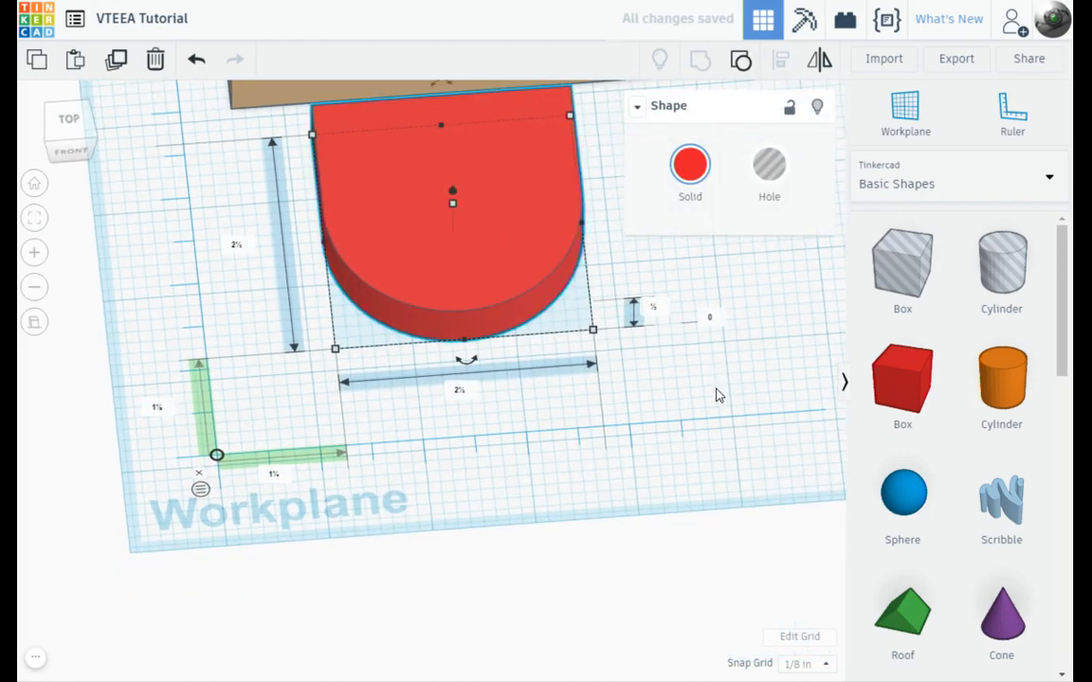
{"action": "left_click", "coordinate": [762, 409]}
- Place a cylinder hole near the middle of the rounded red shape and set its sides to 64
{"action": "middle_click_drag", "start_coordinate": [656, 336], "coordinate": [633, 406]}
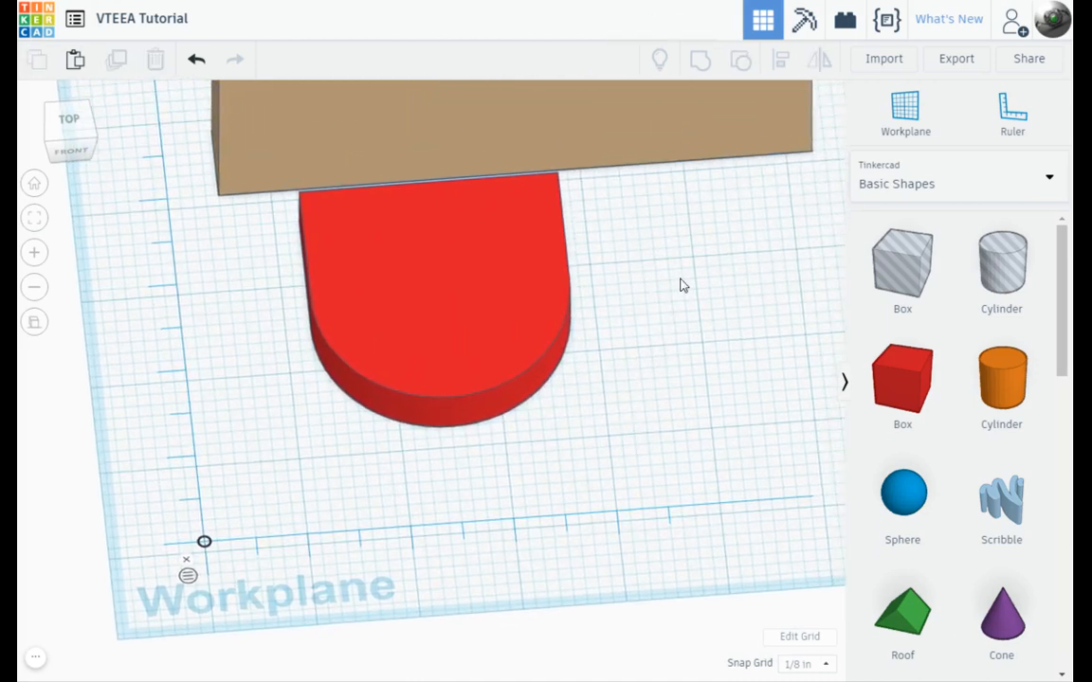
{"action": "right_click_drag", "start_coordinate": [681, 261], "coordinate": [679, 279]}
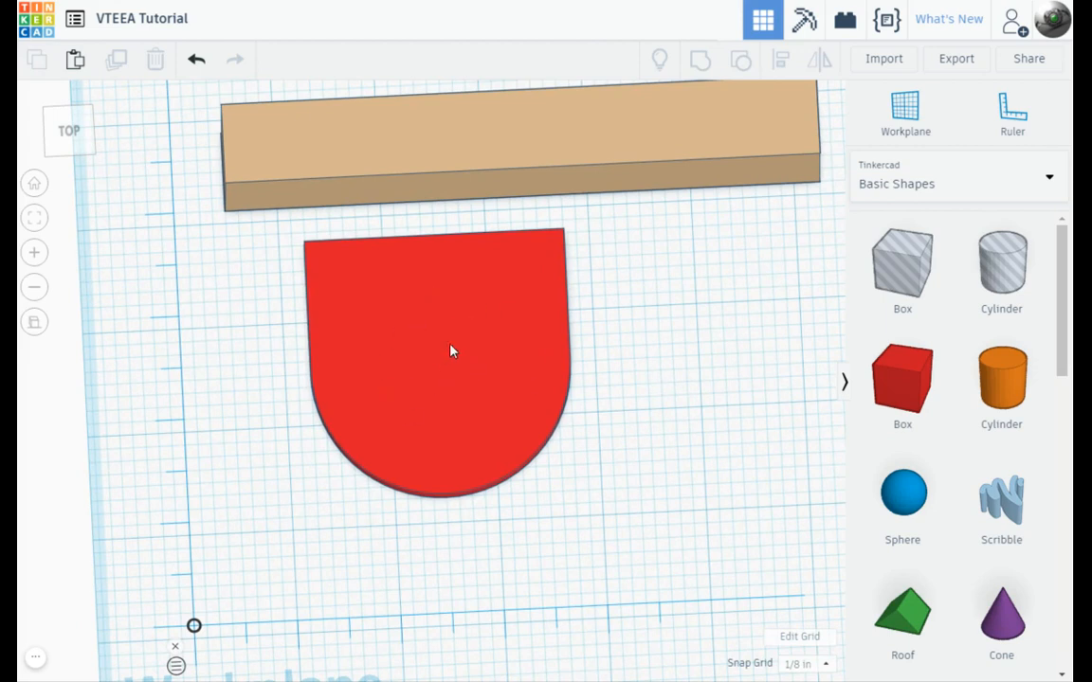
{"action": "left_click", "coordinate": [1012, 272]}
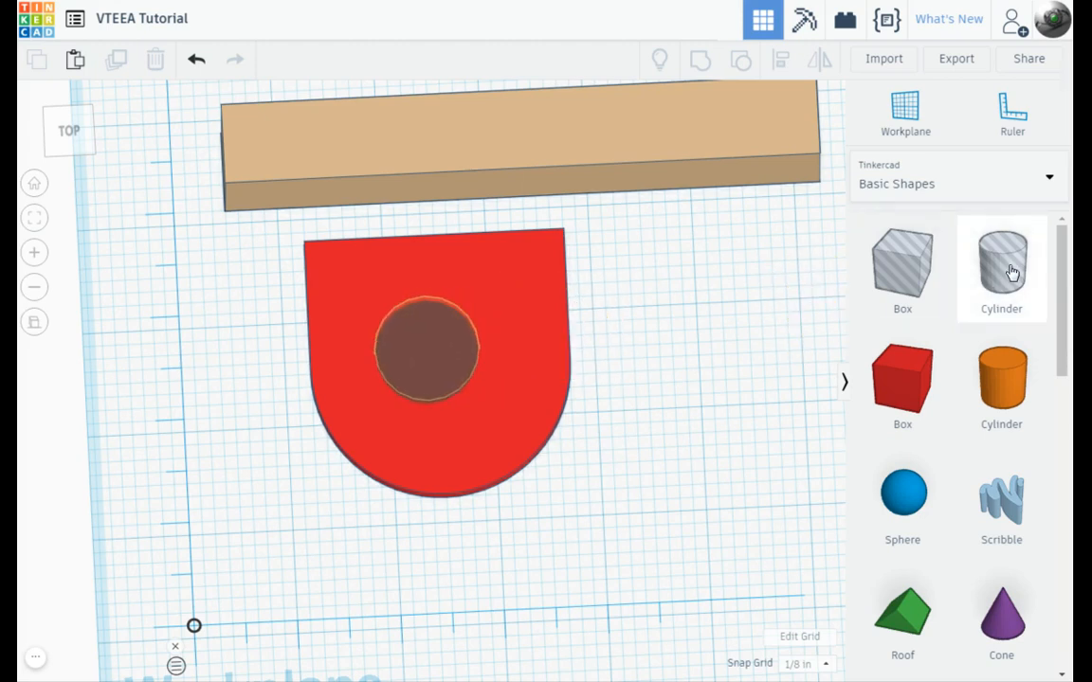
{"action": "left_click", "coordinate": [446, 359]}
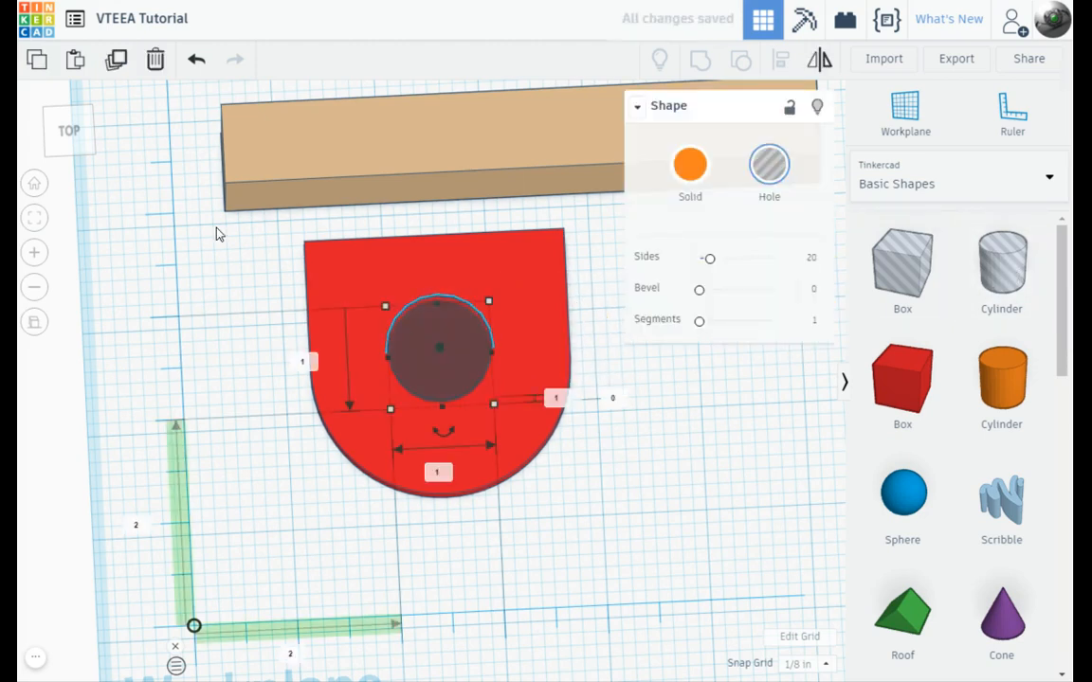
{"action": "left_click", "coordinate": [69, 133]}
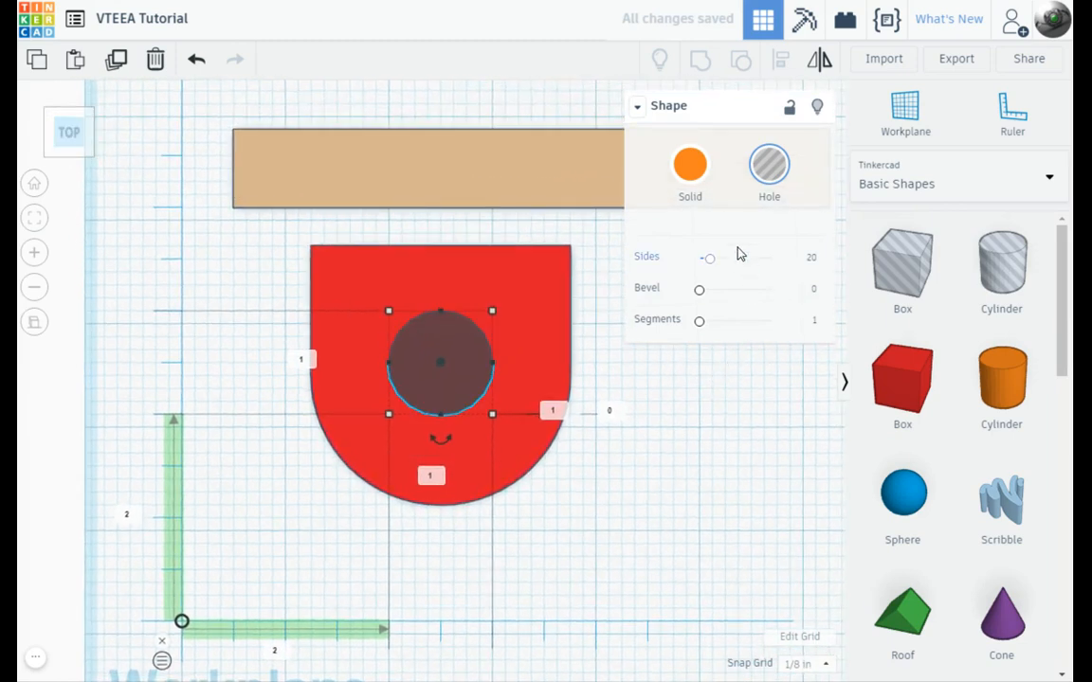
{"action": "left_click_drag", "start_coordinate": [711, 263], "coordinate": [770, 257]}
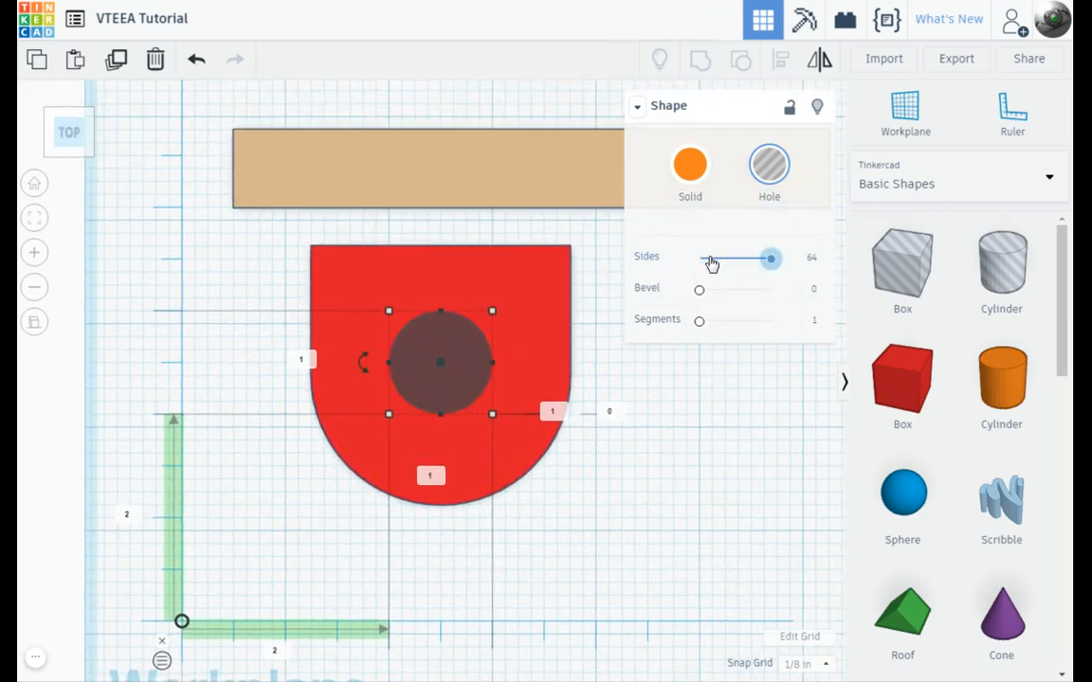
{"action": "left_click", "coordinate": [686, 168]}
{"action": "left_click", "coordinate": [793, 182]}
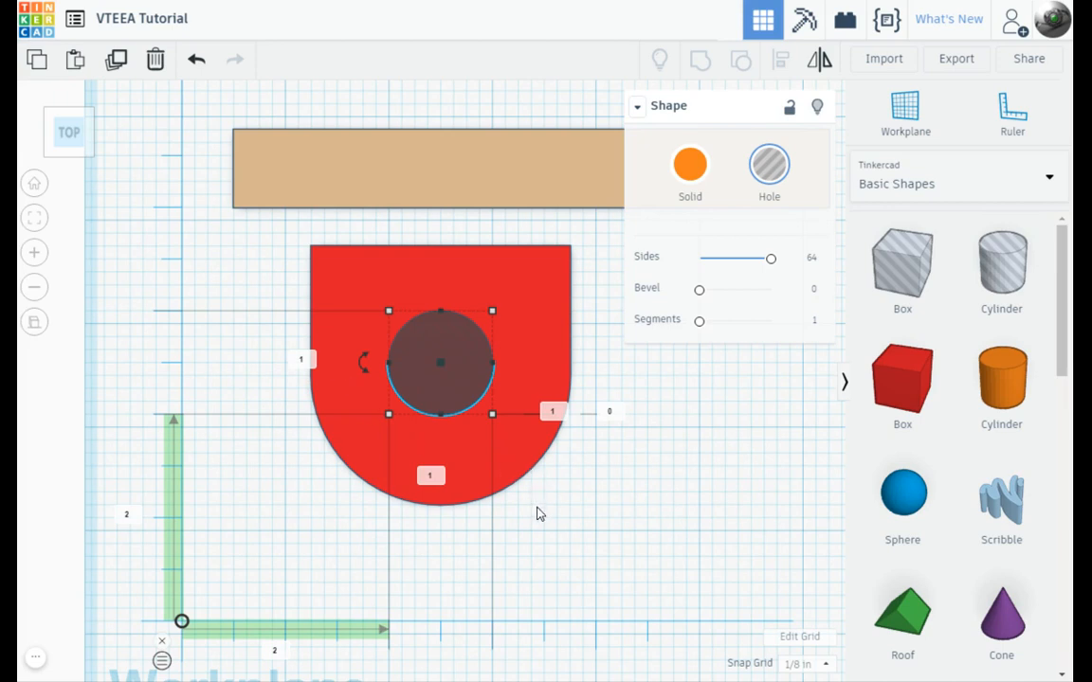
- Set the cylinder hole's width and depth both to 1.25 in
{"action": "right_click_drag", "start_coordinate": [584, 508], "coordinate": [591, 455]}
{"action": "right_click_drag", "start_coordinate": [498, 417], "coordinate": [281, 310]}
{"action": "left_click", "coordinate": [303, 320]}
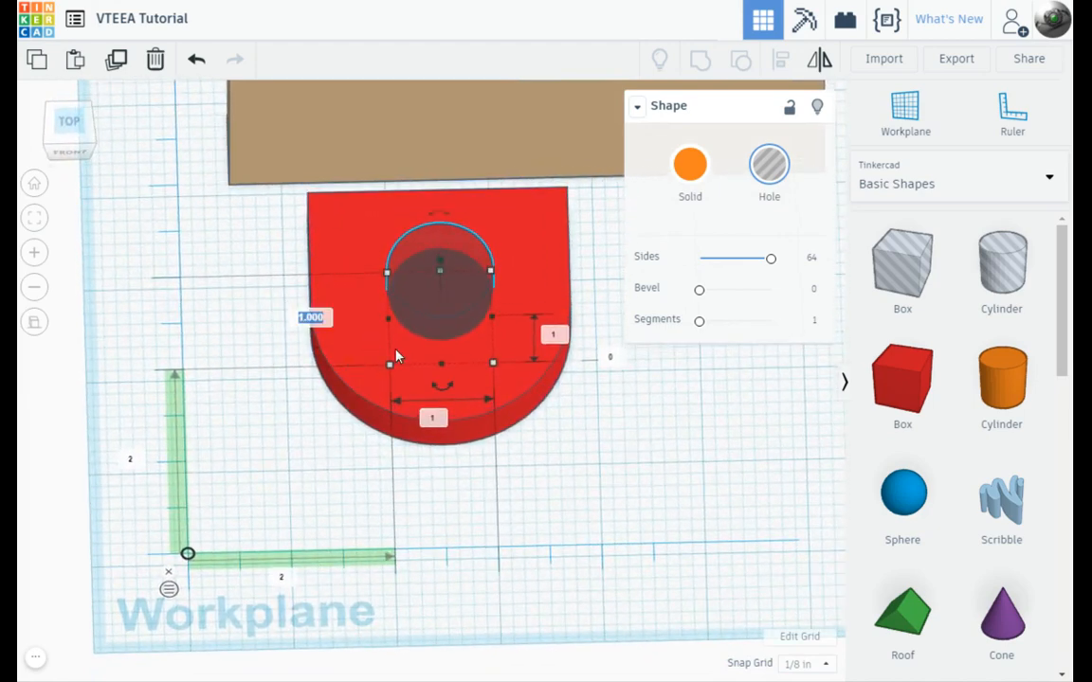
{"action": "type", "text": "1.25"}
{"action": "key", "text": "Tab"}
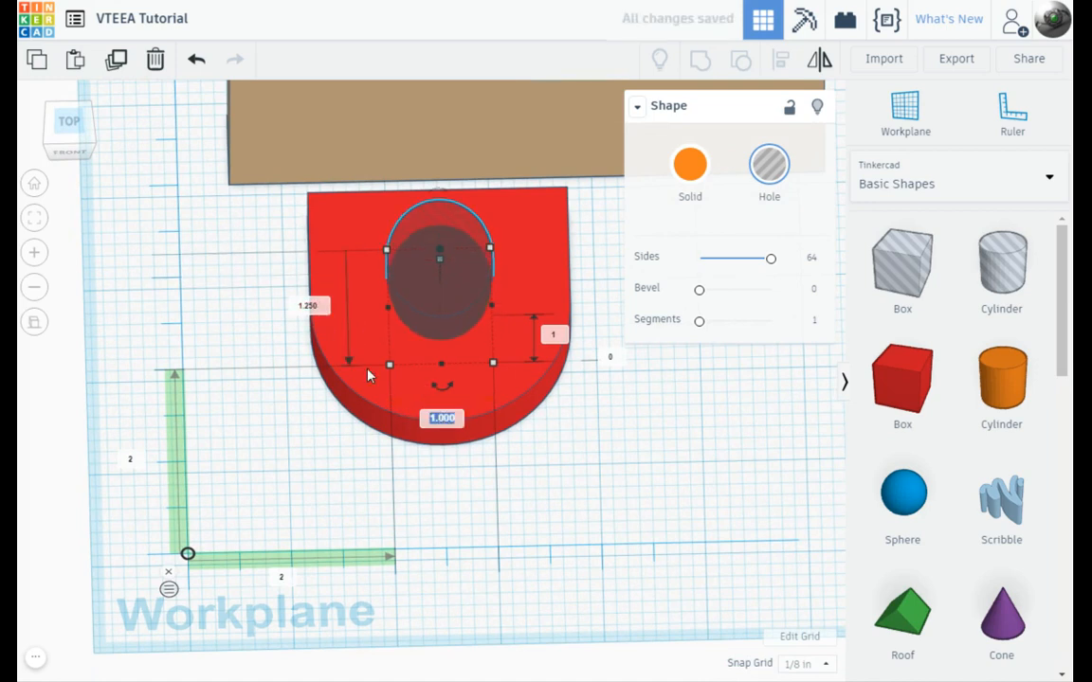
{"action": "type", "text": "1.25"}
{"action": "key", "text": "Return"}
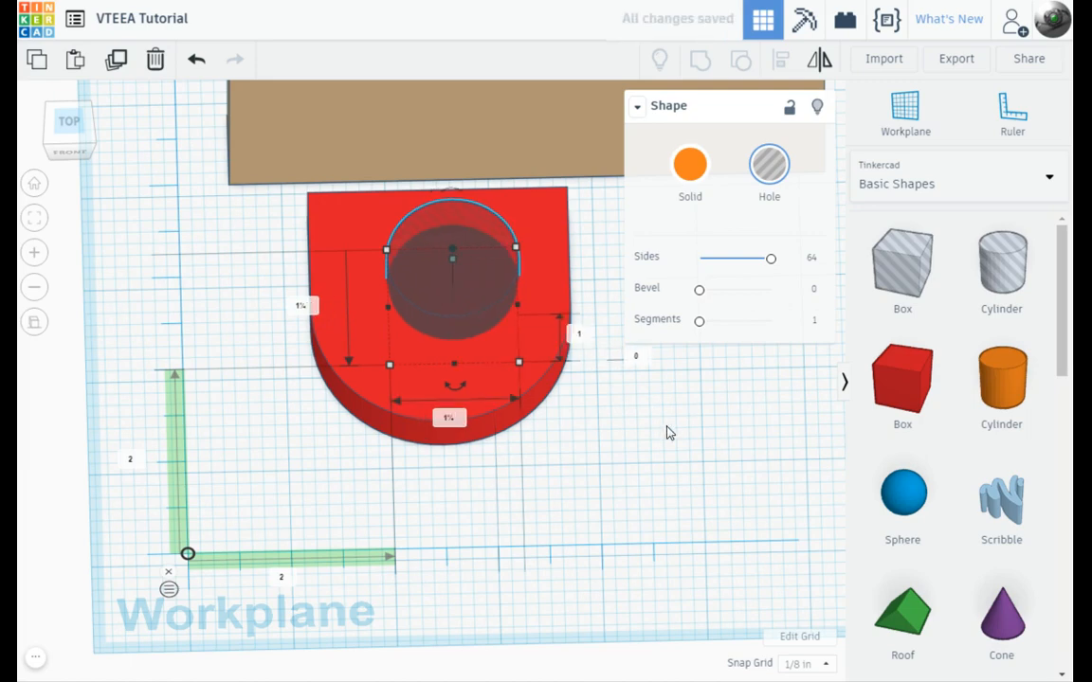
- Centre the 1.25 in cylinder hole on the rounded red shape in both horizontal directions using Align
{"action": "left_click", "coordinate": [76, 116]}
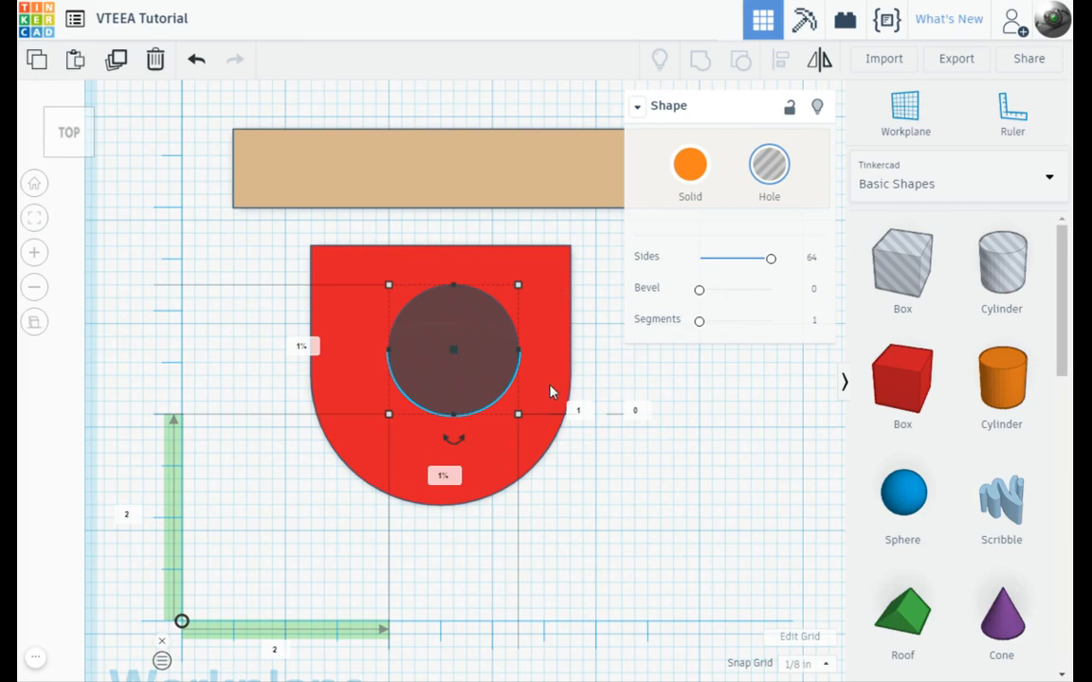
{"action": "left_click", "coordinate": [555, 349], "text": "shift"}
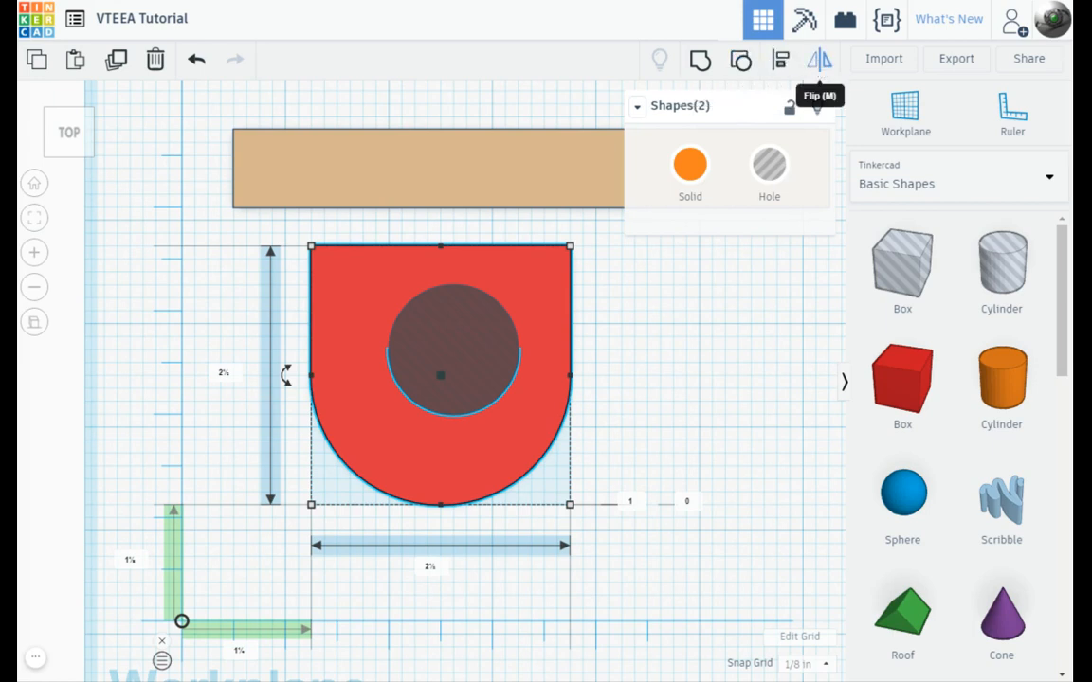
{"action": "left_click", "coordinate": [781, 63]}
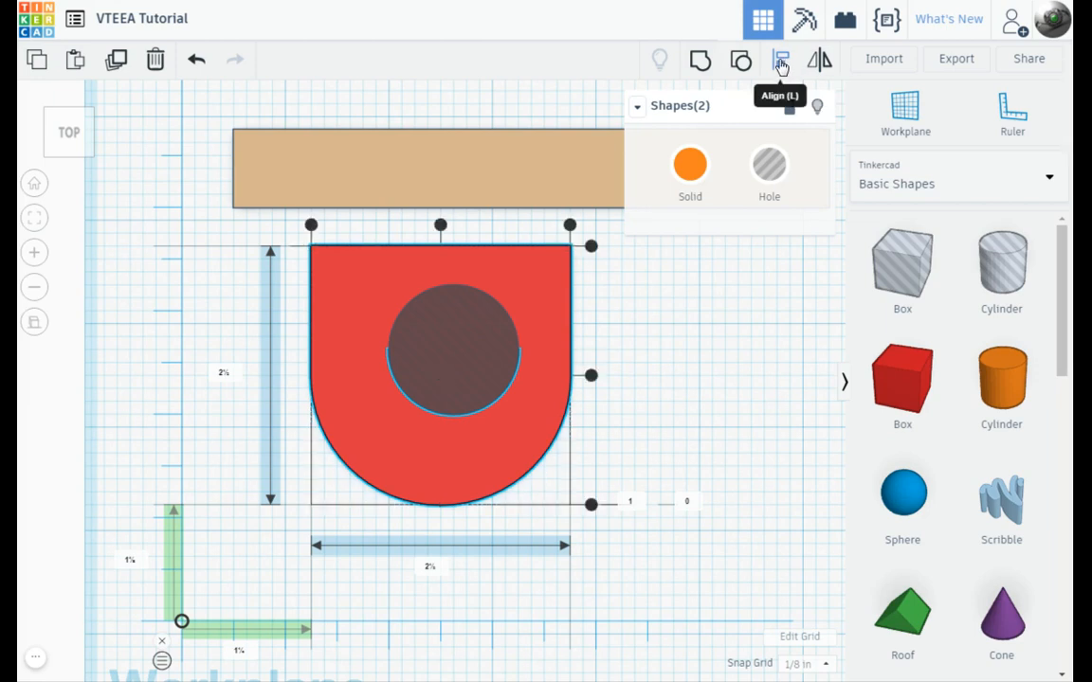
{"action": "left_click", "coordinate": [441, 225]}
{"action": "left_click", "coordinate": [591, 375]}
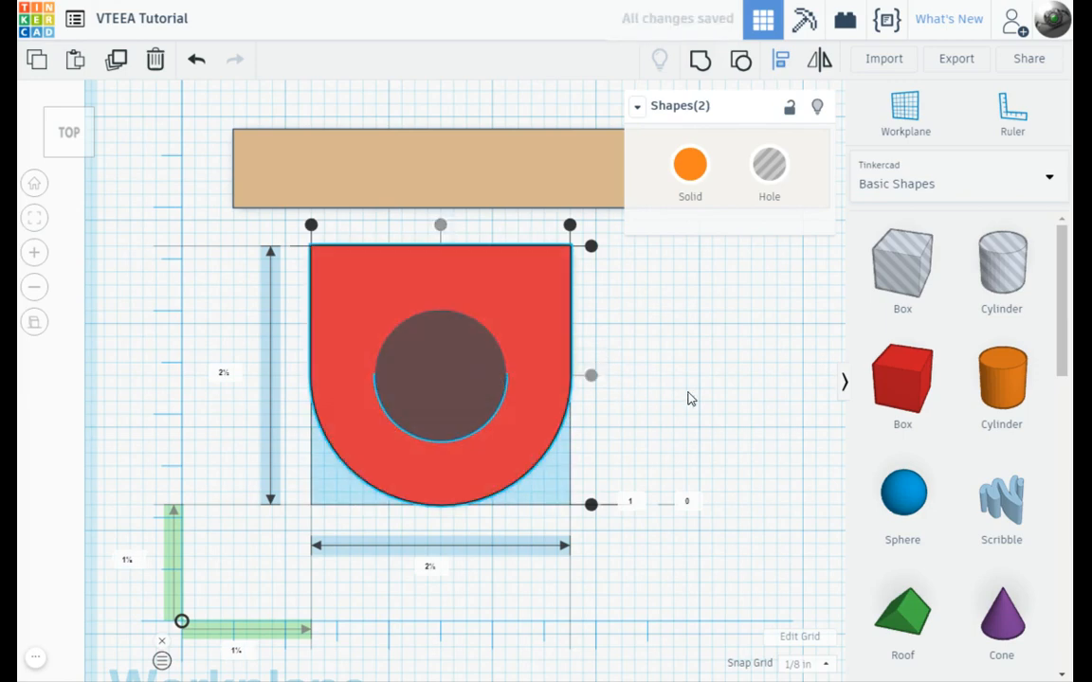
- Group the cylinder hole with the rounded red shape to cut the opening, and inspect it from several angles
{"action": "mouse_move", "coordinate": [707, 443]}
{"action": "right_mouse_down"}
{"action": "mouse_move", "coordinate": [716, 365]}
{"action": "mouse_move", "coordinate": [708, 516]}
{"action": "right_mouse_up"}
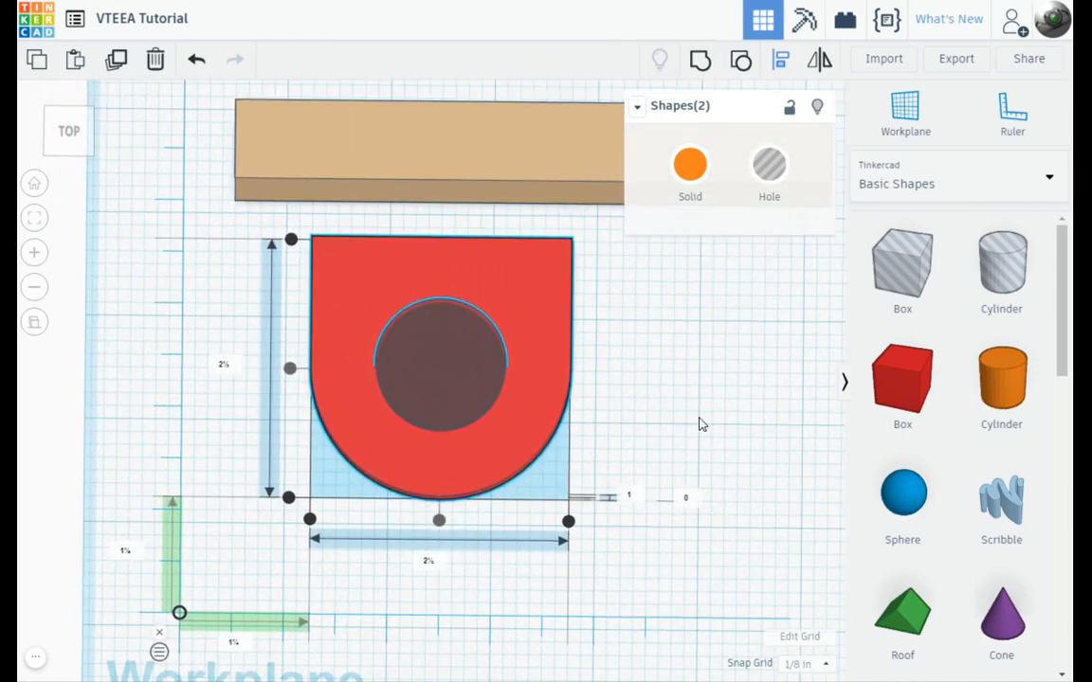
{"action": "right_click_drag", "start_coordinate": [700, 424], "coordinate": [697, 384]}
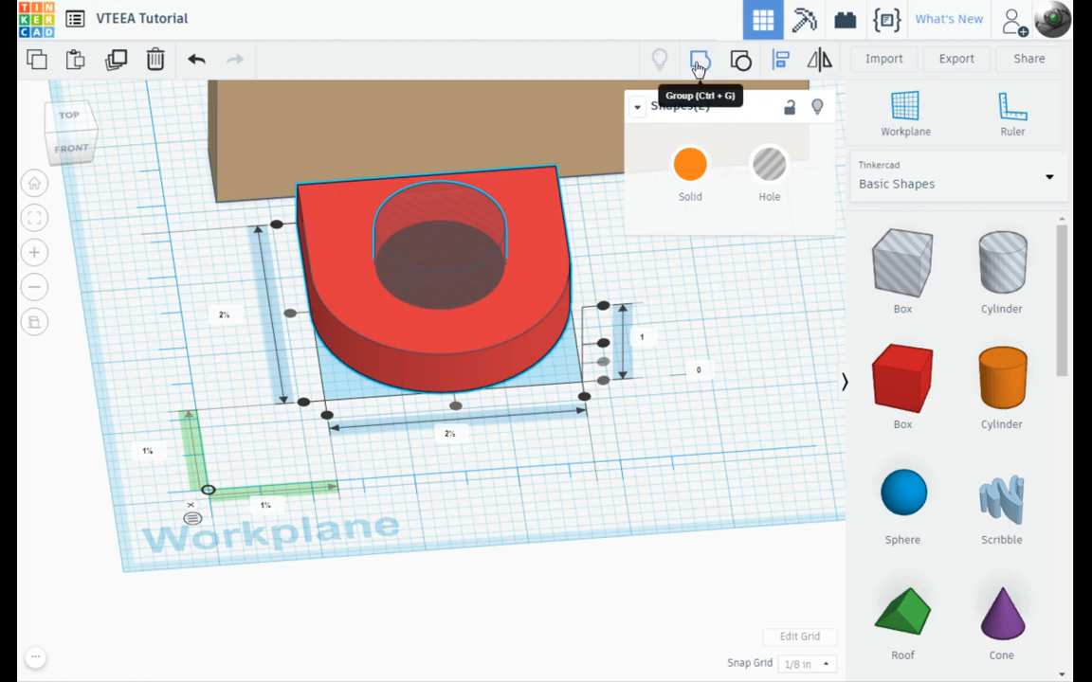
{"action": "left_click", "coordinate": [698, 65]}
{"action": "left_click", "coordinate": [647, 300]}
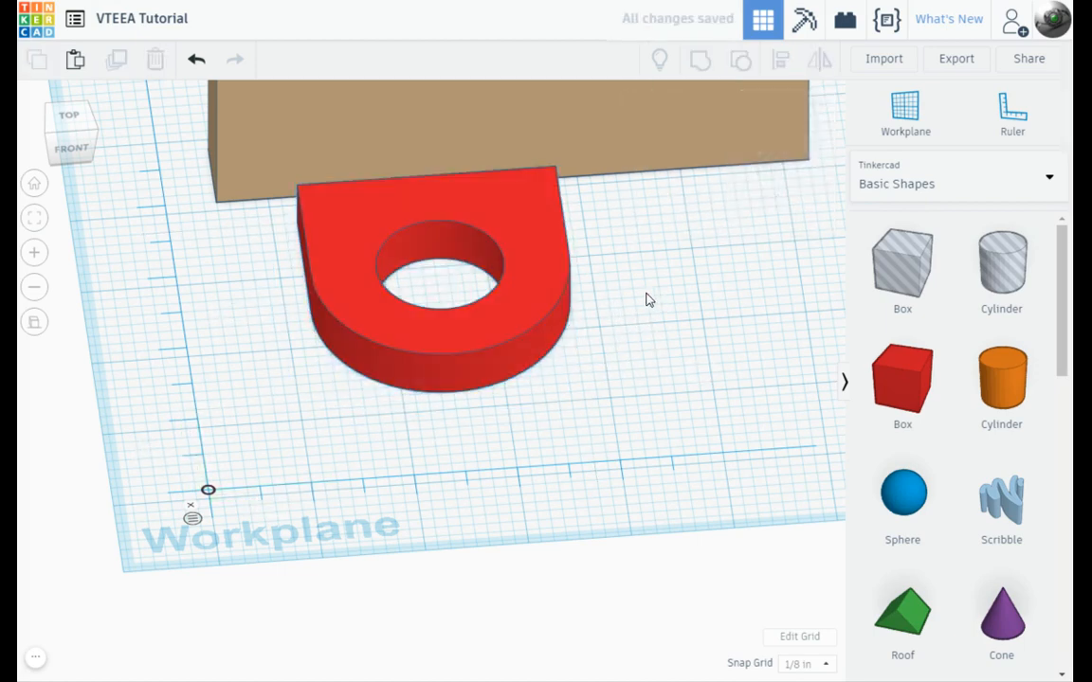
{"action": "right_click_drag", "start_coordinate": [702, 267], "coordinate": [694, 401]}
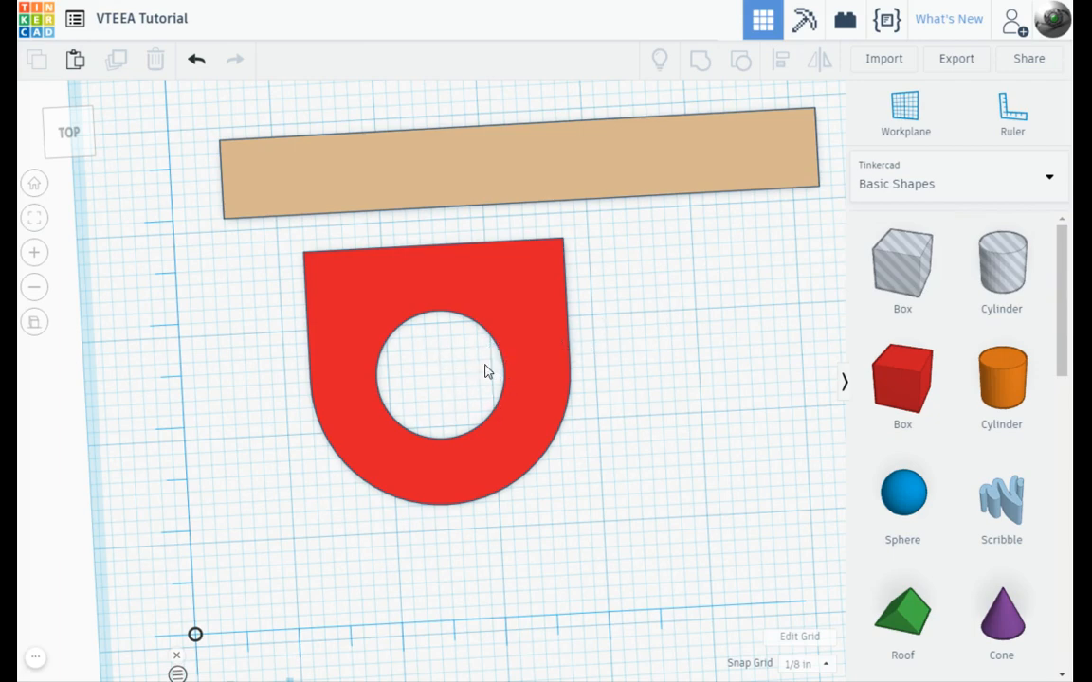
{"action": "right_click_drag", "start_coordinate": [736, 409], "coordinate": [700, 374]}
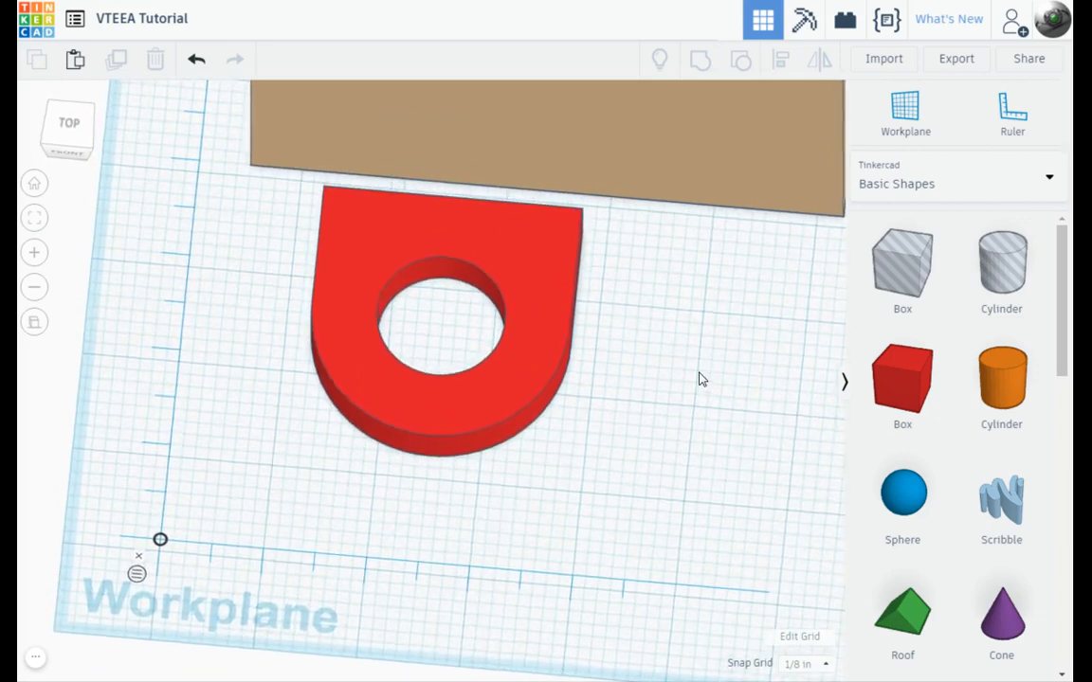
- Ungroup the red shape to separate the cylinder hole from the rounded solid
{"action": "scroll", "coordinate": [699, 379], "scroll_direction": "down", "scroll_amount": 5}
{"action": "scroll", "coordinate": [673, 384], "scroll_direction": "up", "scroll_amount": 3}
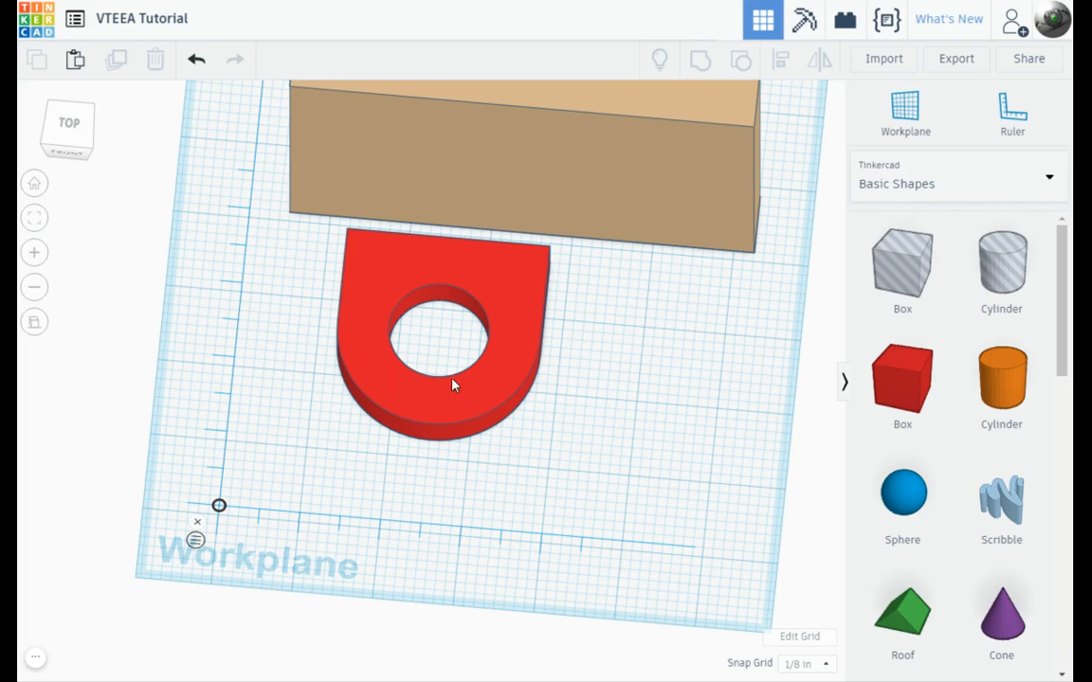
{"action": "left_click", "coordinate": [376, 335]}
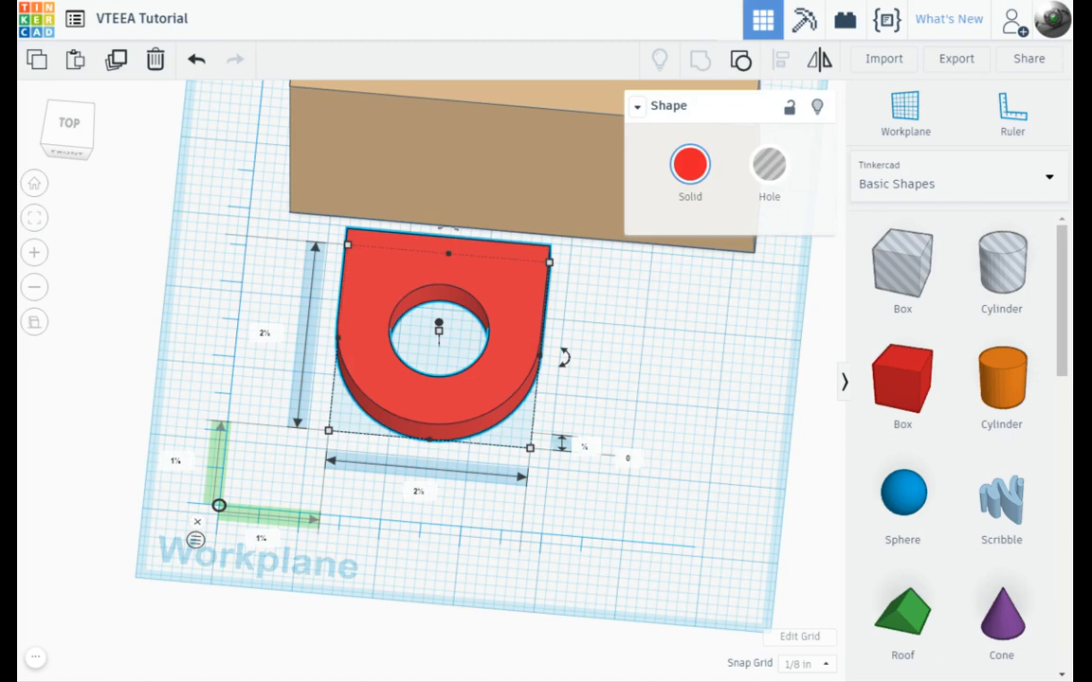
{"action": "left_click", "coordinate": [745, 63]}
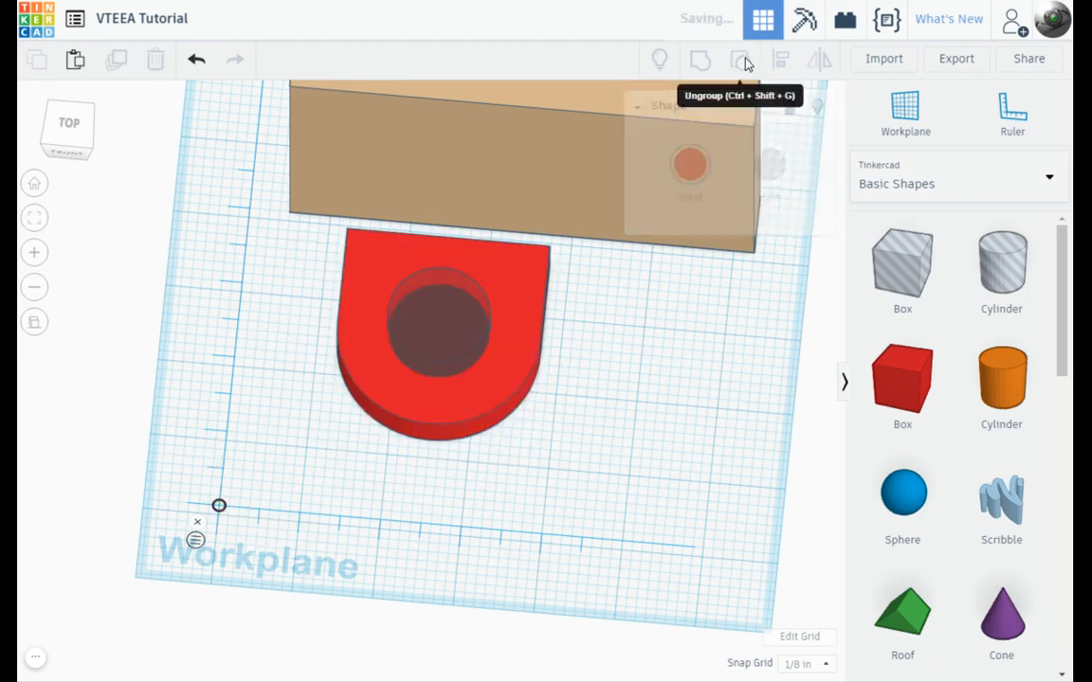
- Set the cylinder hole's width and depth both to 1.75 in
{"action": "left_click", "coordinate": [445, 334]}
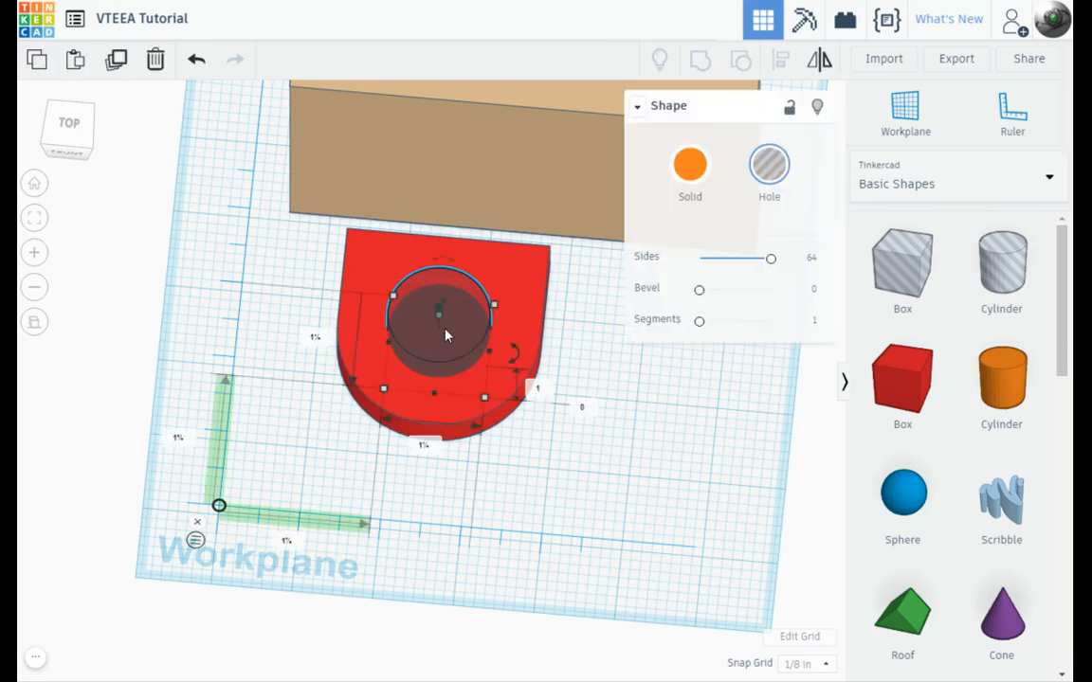
{"action": "left_click", "coordinate": [426, 446]}
{"action": "type", "text": "1.75"}
{"action": "key", "text": "Return"}
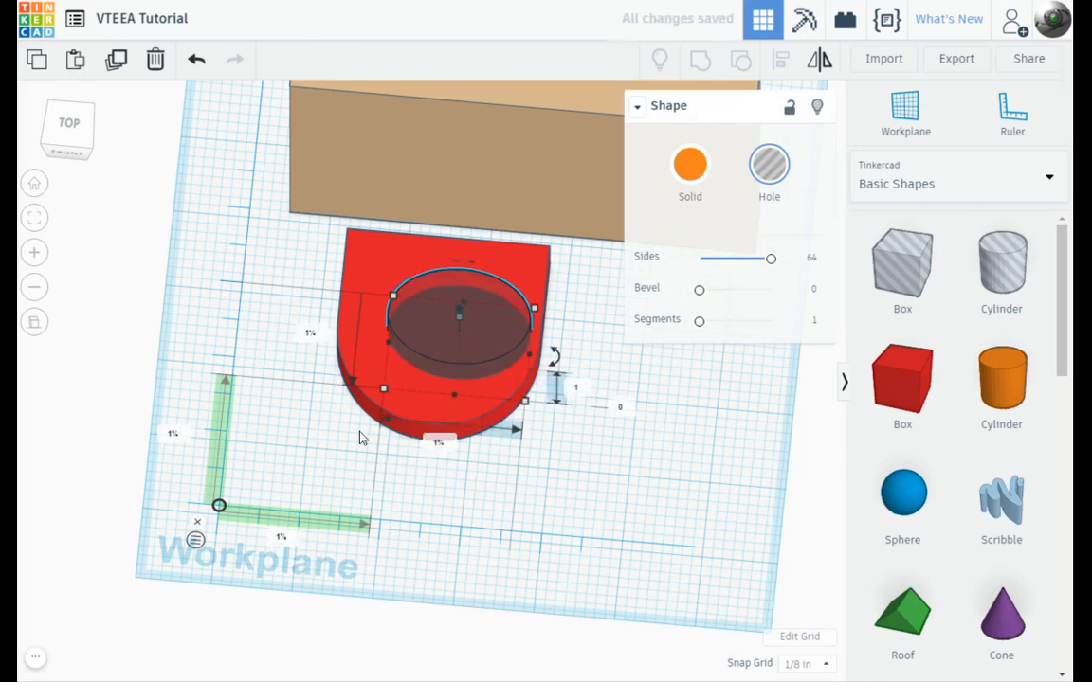
{"action": "left_click", "coordinate": [312, 334]}
{"action": "type", "text": "1.75"}
{"action": "key", "text": "Return"}
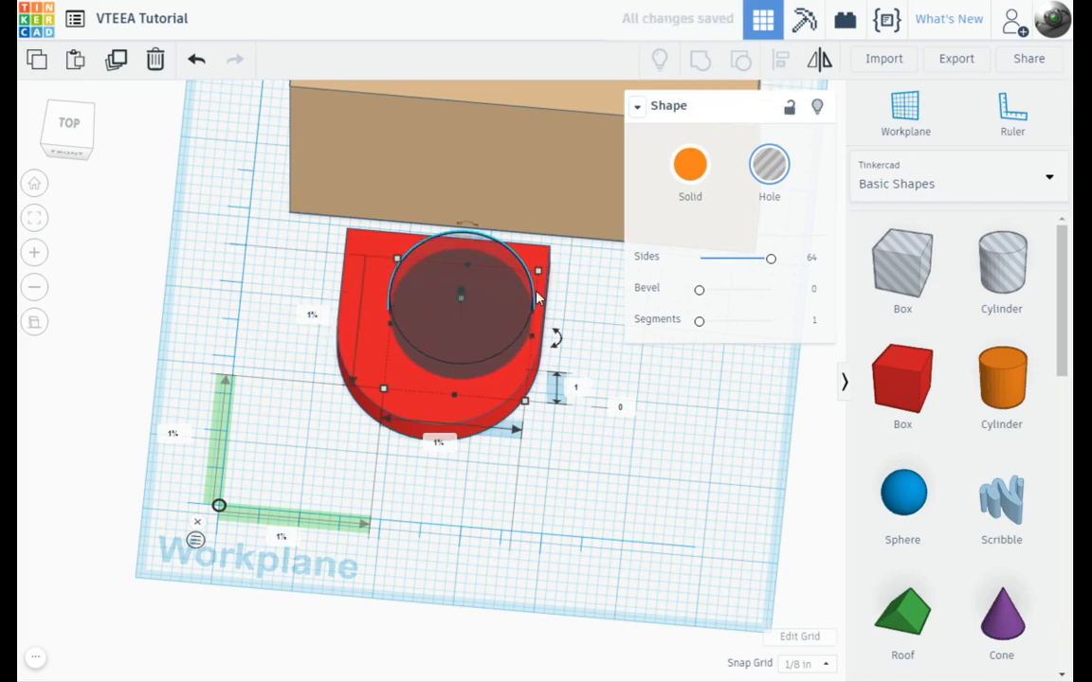
- Centre the 1.75 in cylinder hole on the rounded red shape in both horizontal directions using Align
{"action": "left_click", "coordinate": [370, 368], "text": "shift"}
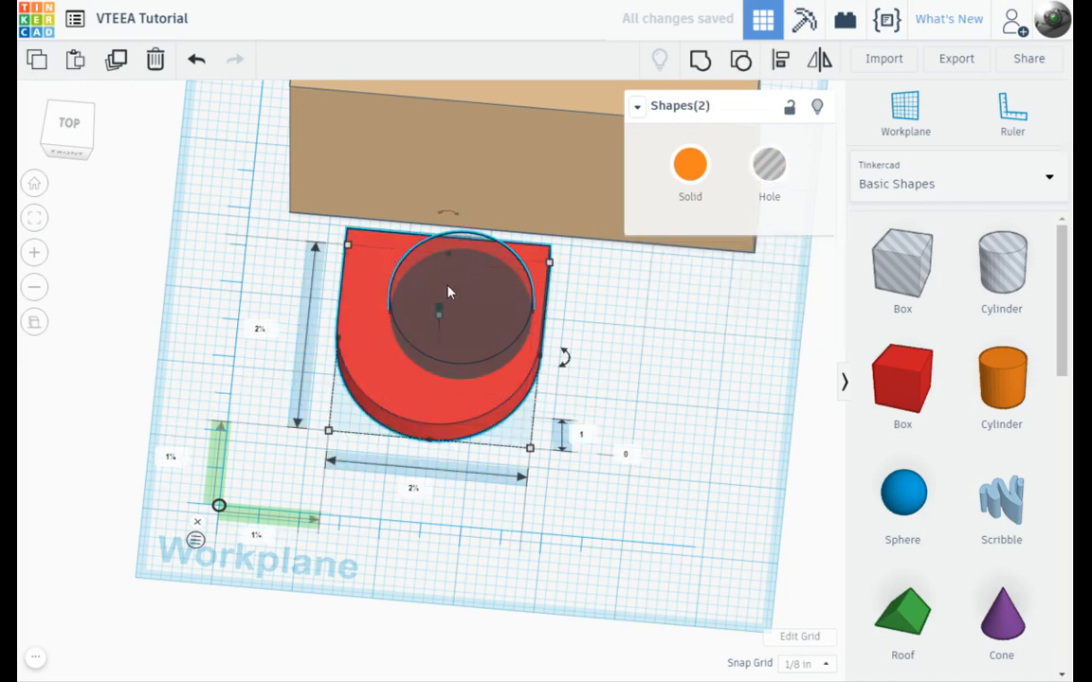
{"action": "left_click", "coordinate": [780, 62]}
{"action": "left_click", "coordinate": [429, 458]}
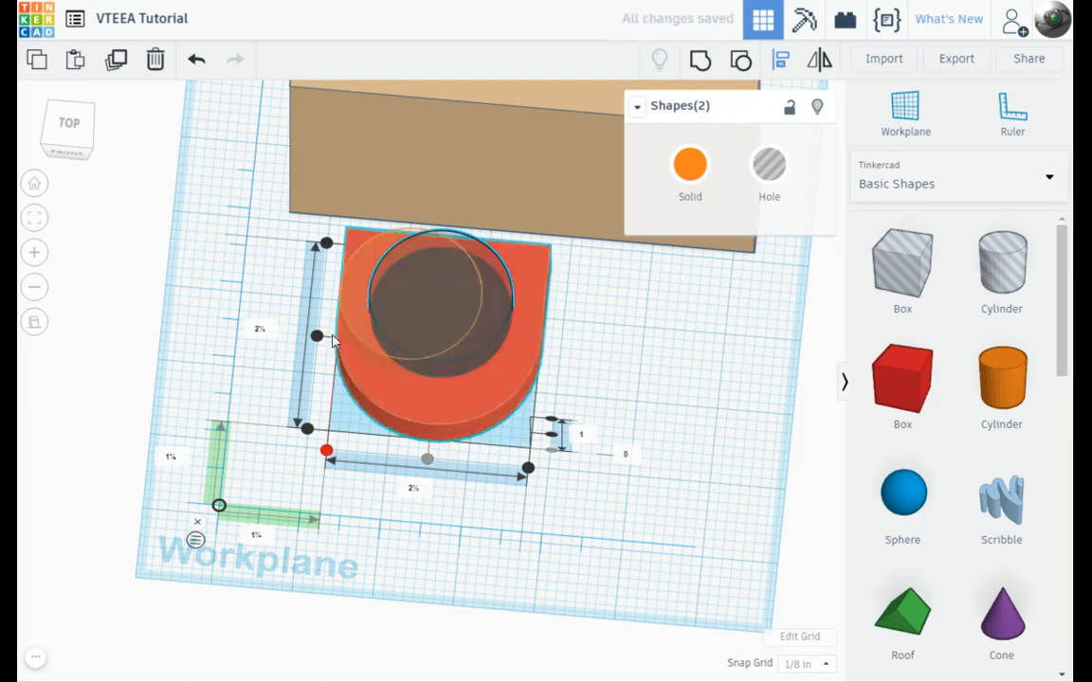
{"action": "left_click", "coordinate": [317, 337]}
{"action": "right_click_drag", "start_coordinate": [631, 327], "coordinate": [629, 344]}
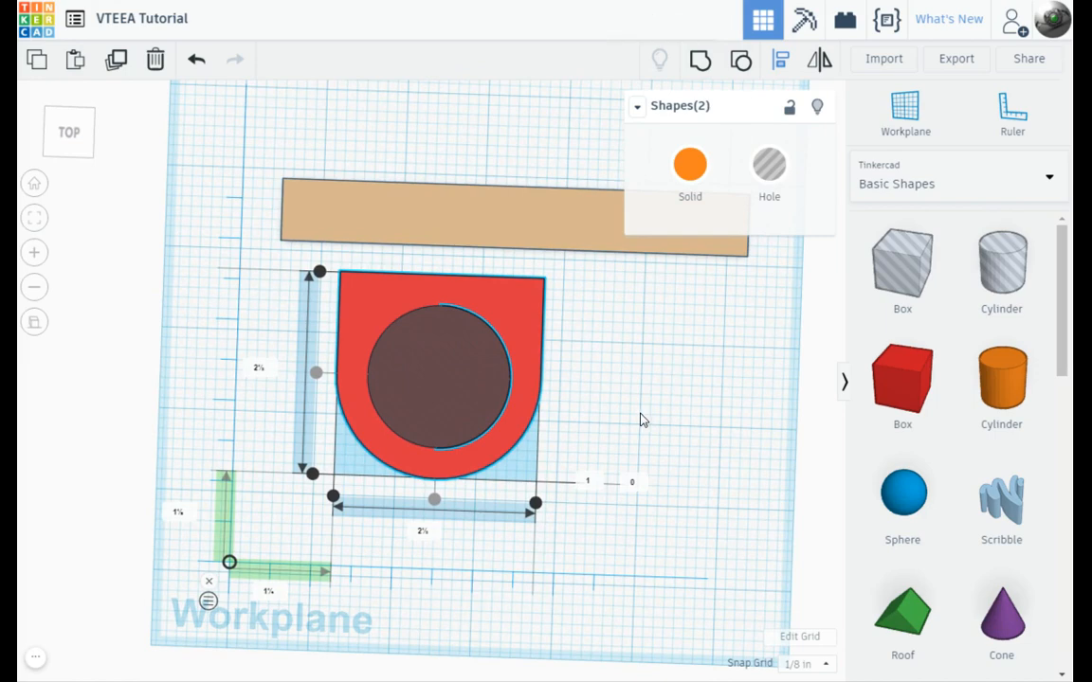
- Group the centred 1.75 in cylinder hole with the rounded red shape to cut the opening
{"action": "right_click_drag", "start_coordinate": [649, 426], "coordinate": [649, 383]}
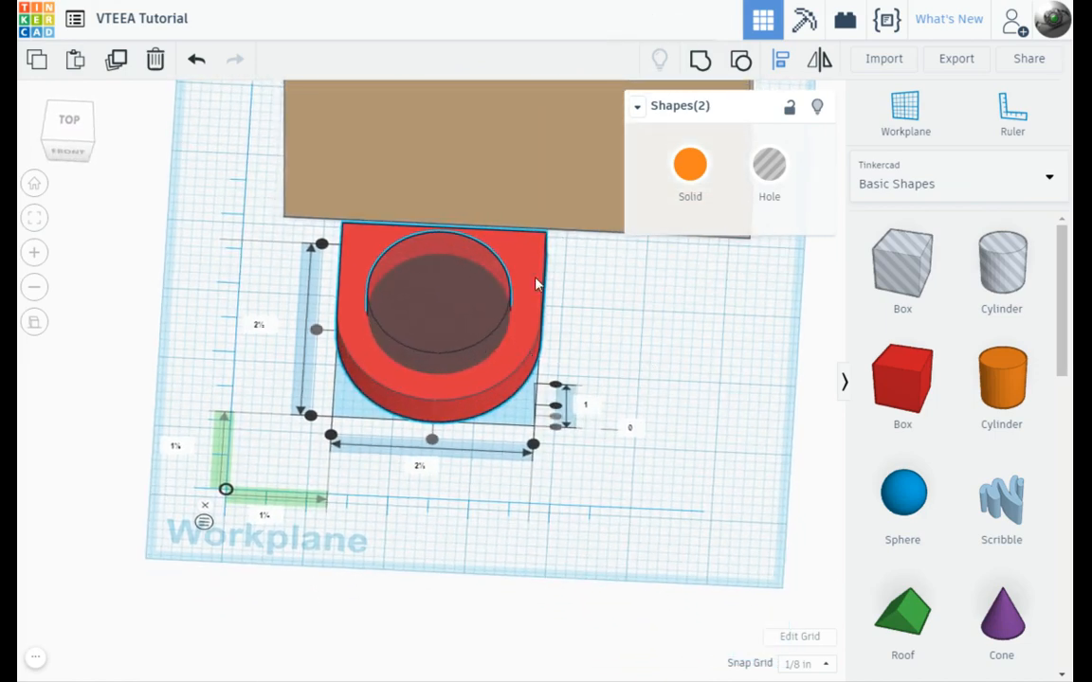
{"action": "left_click", "coordinate": [699, 59]}
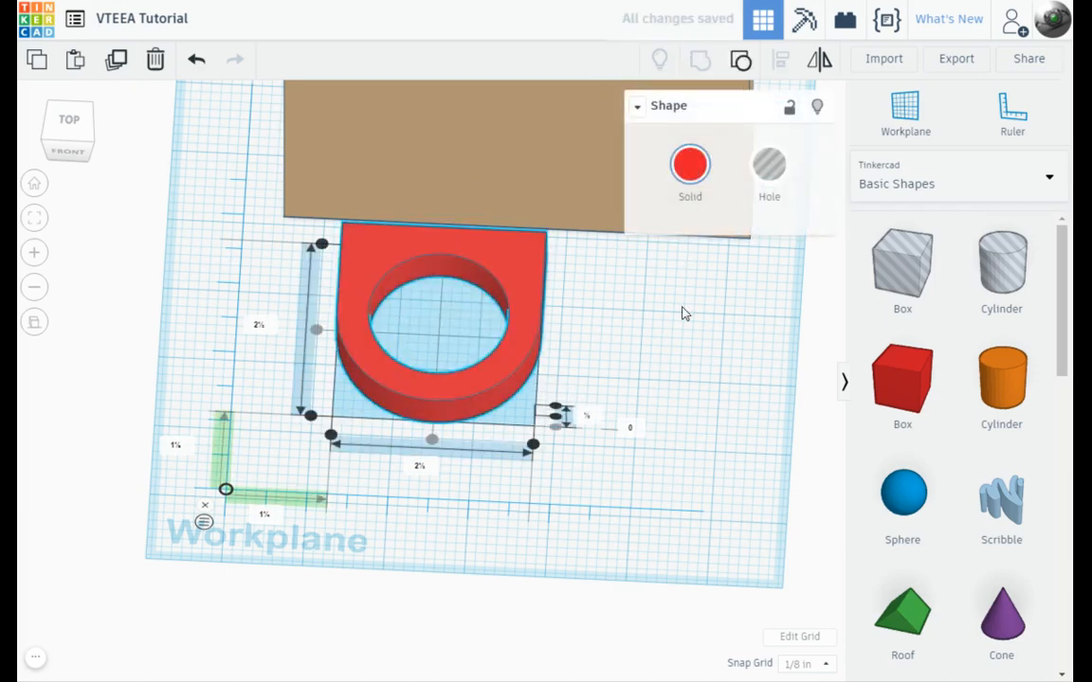
{"action": "left_click", "coordinate": [651, 360]}
{"action": "right_click_drag", "start_coordinate": [651, 360], "coordinate": [646, 366]}
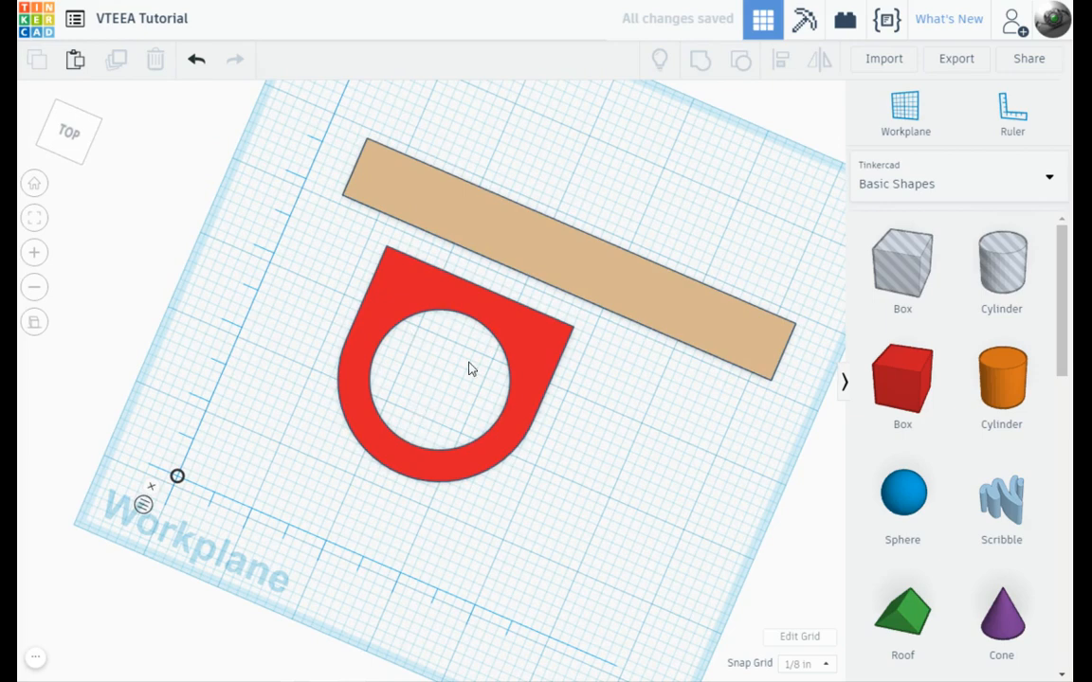
{"action": "right_click_drag", "start_coordinate": [663, 548], "coordinate": [664, 548]}
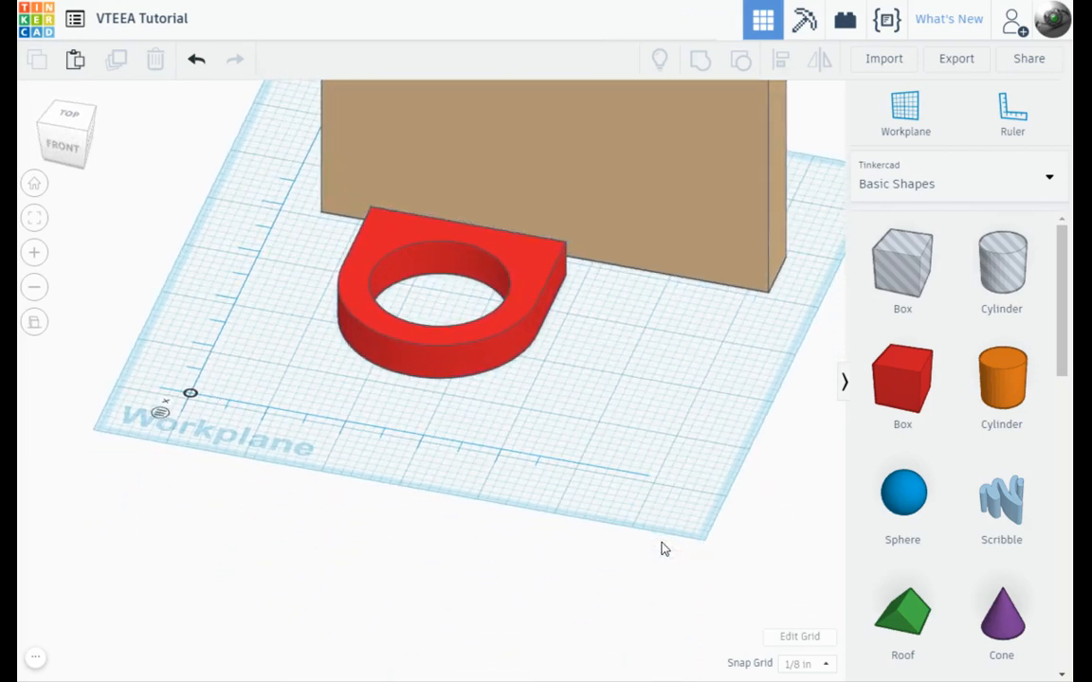
- Place a workplane on the tan box's large face that faces the red part
{"action": "scroll", "coordinate": [684, 440], "scroll_direction": "down", "scroll_amount": 5}
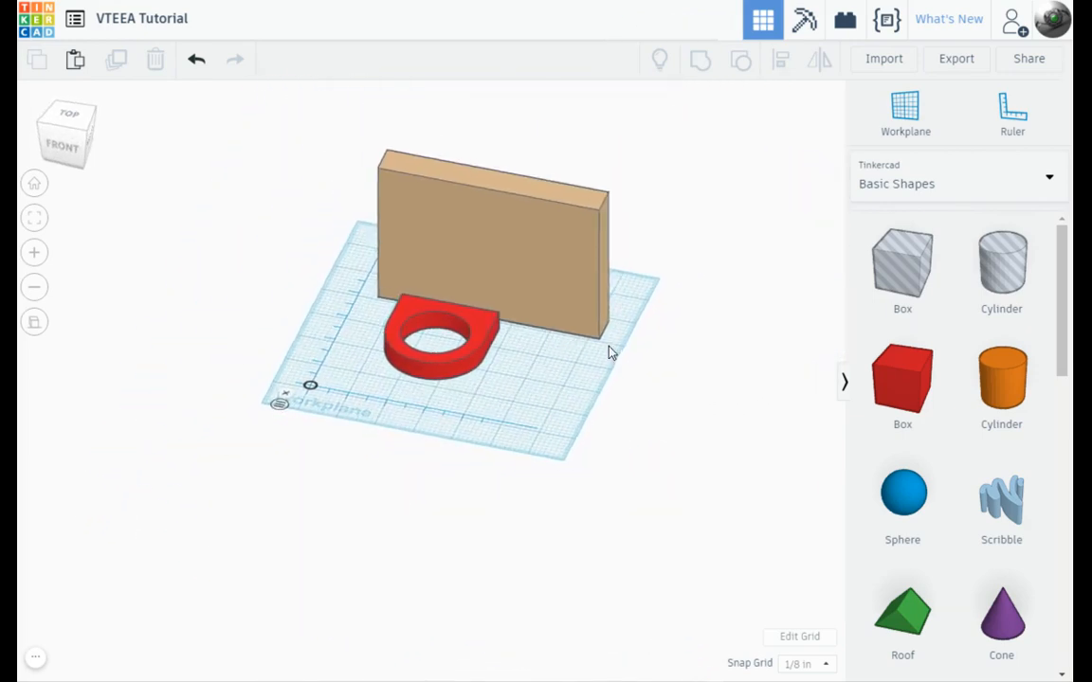
{"action": "right_click_drag", "start_coordinate": [611, 353], "coordinate": [627, 286]}
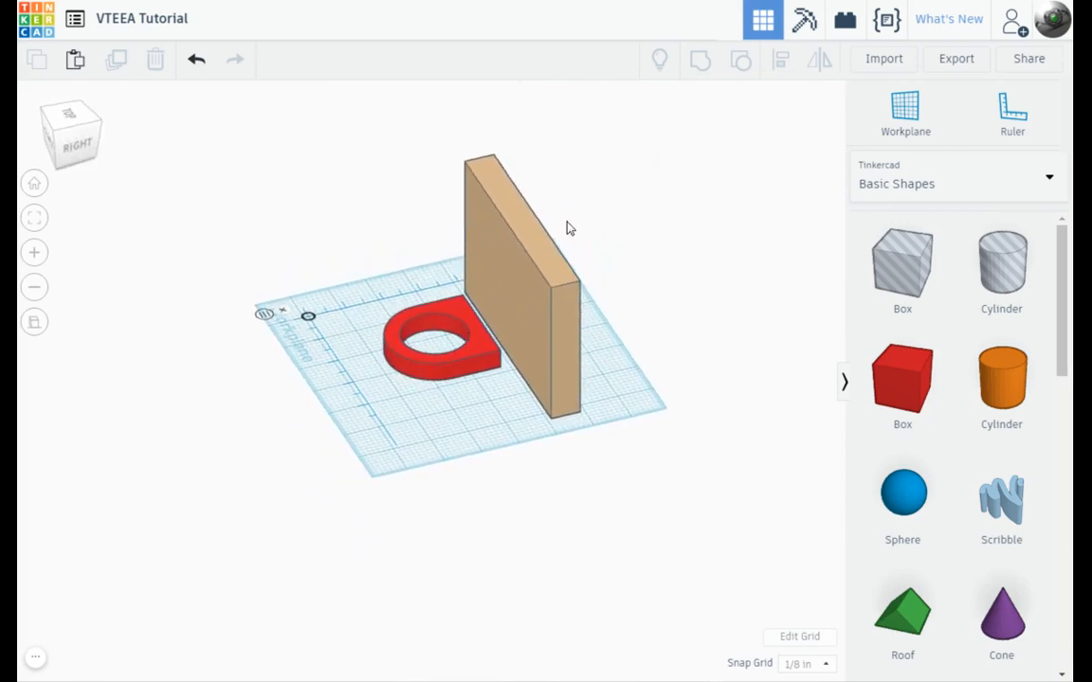
{"action": "right_click_drag", "start_coordinate": [597, 357], "coordinate": [526, 402]}
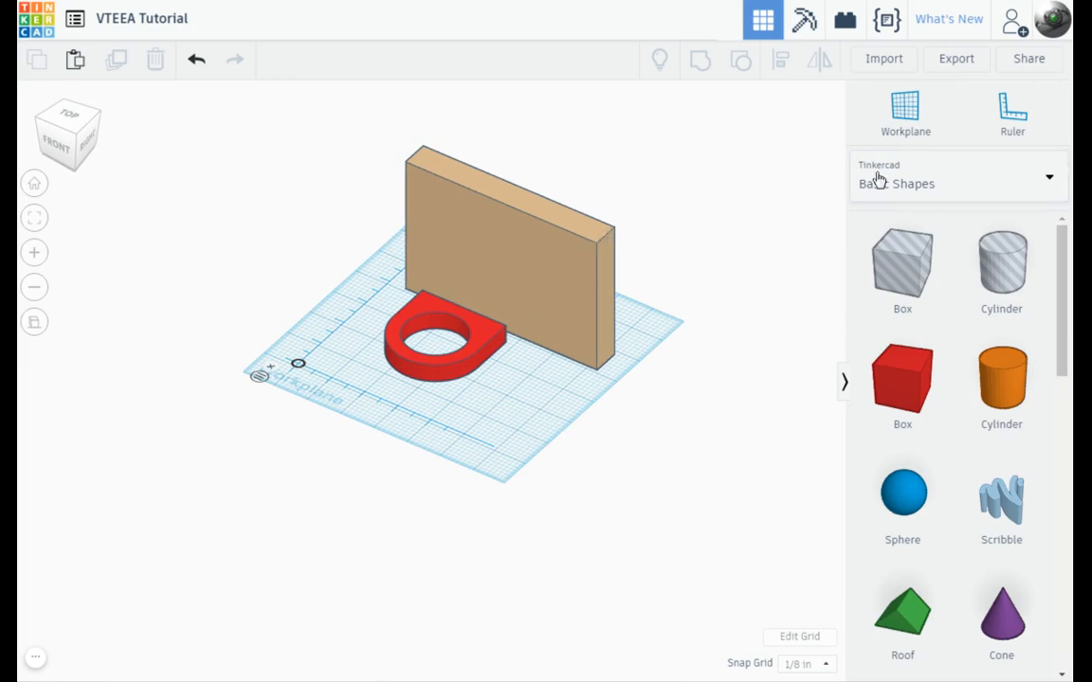
{"action": "left_click", "coordinate": [907, 108]}
{"action": "left_click", "coordinate": [517, 282]}
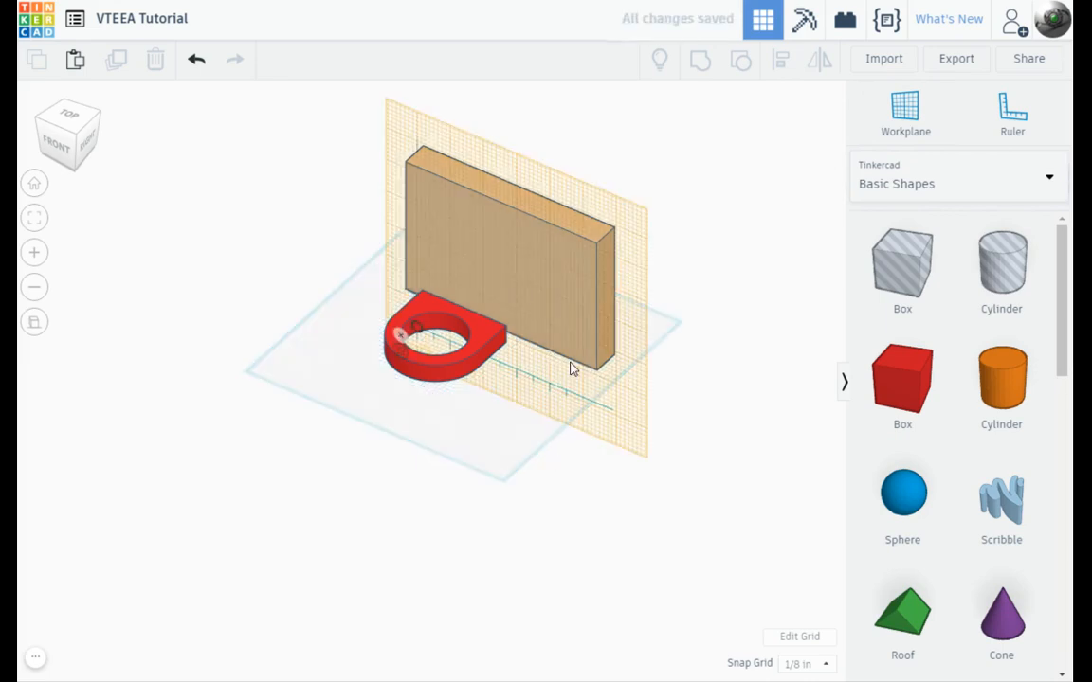
- Drop the red part onto the workplane on the tan box's face, and reset the workplane to the base grid
{"action": "right_click_drag", "start_coordinate": [570, 369], "coordinate": [519, 427]}
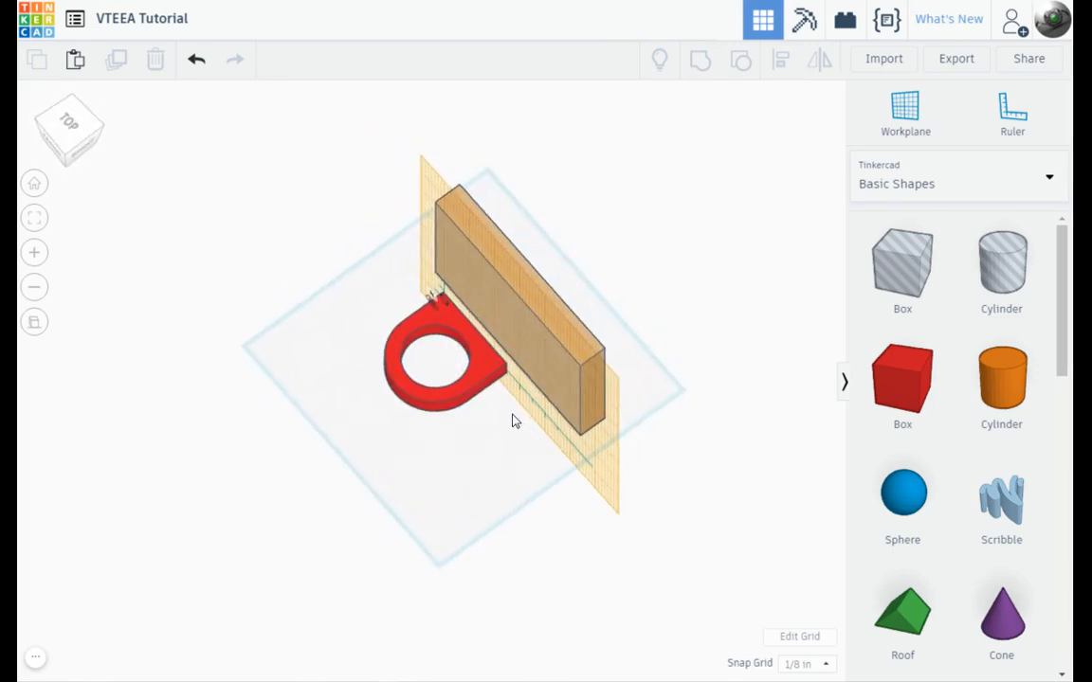
{"action": "scroll", "coordinate": [448, 385], "scroll_direction": "up", "scroll_amount": 5}
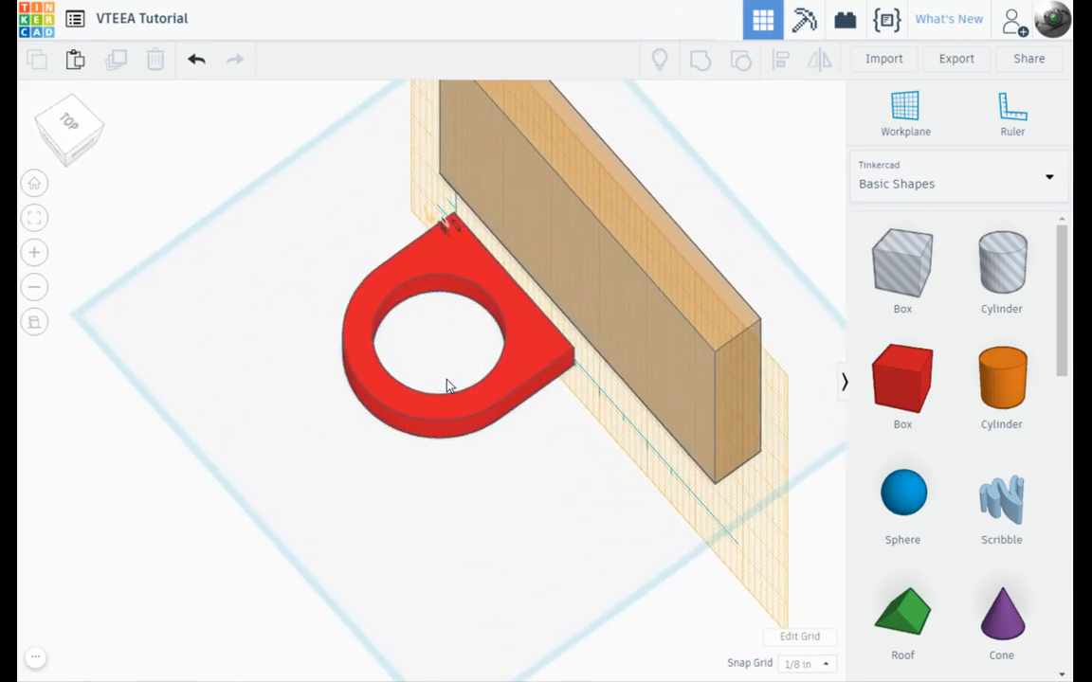
{"action": "left_click", "coordinate": [531, 361]}
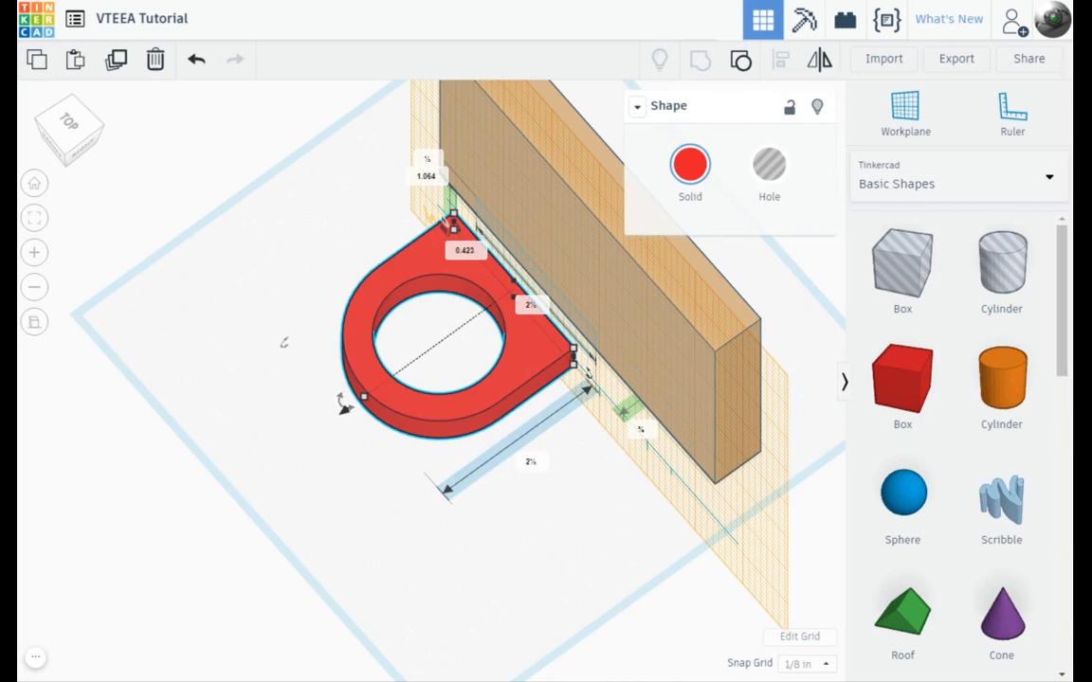
{"action": "key", "text": "d"}
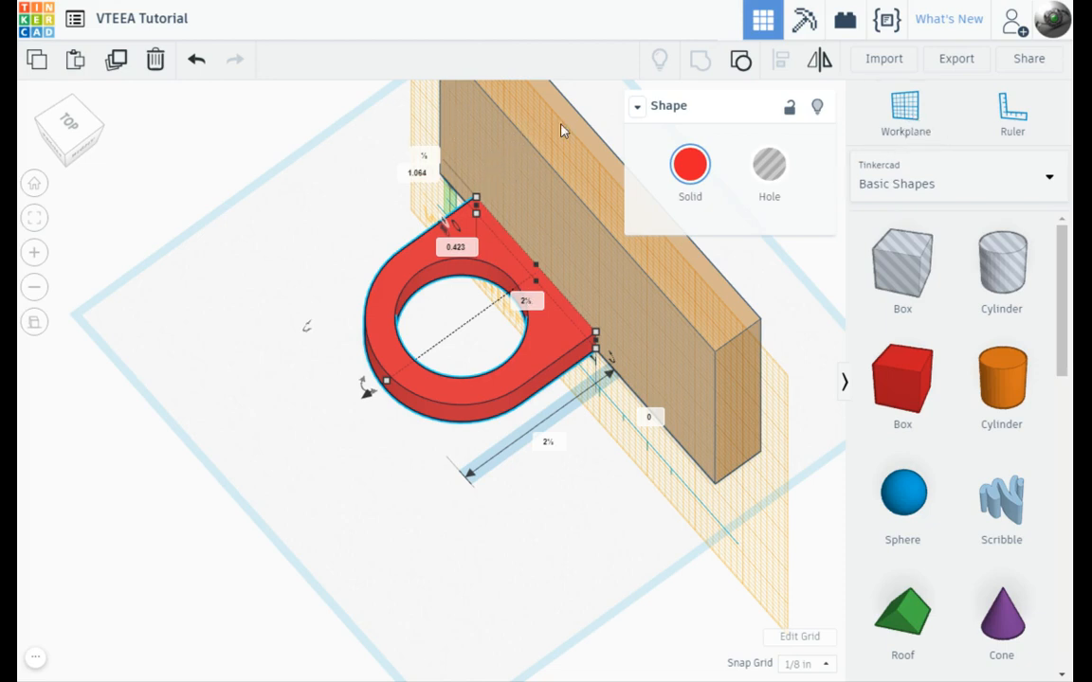
{"action": "left_click", "coordinate": [895, 107]}
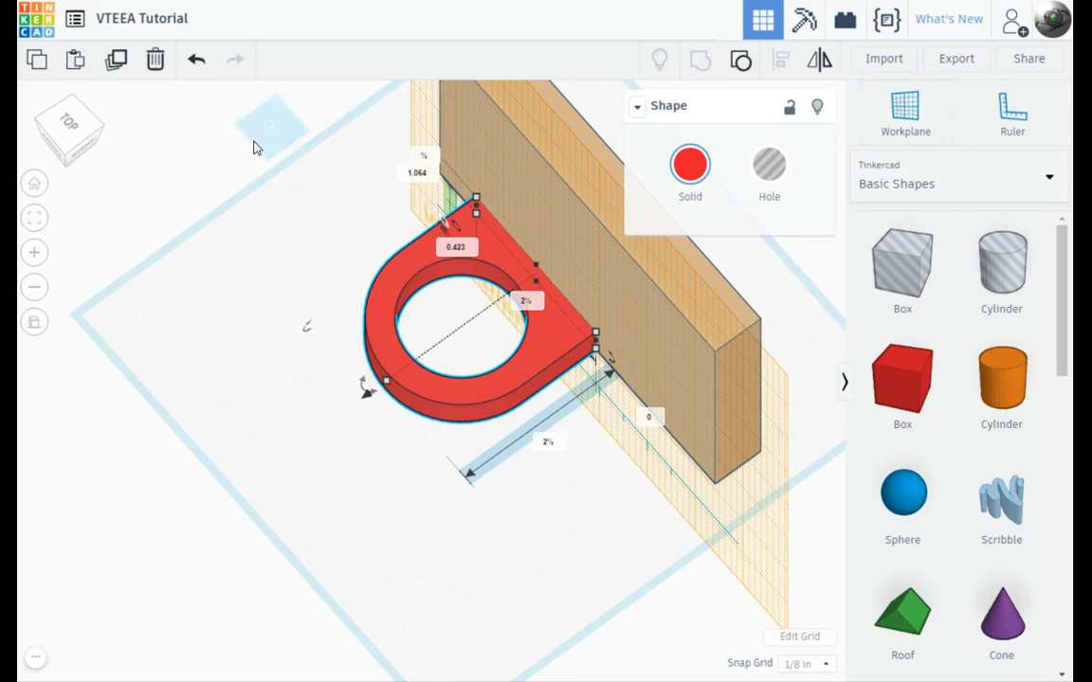
{"action": "left_click", "coordinate": [98, 477]}
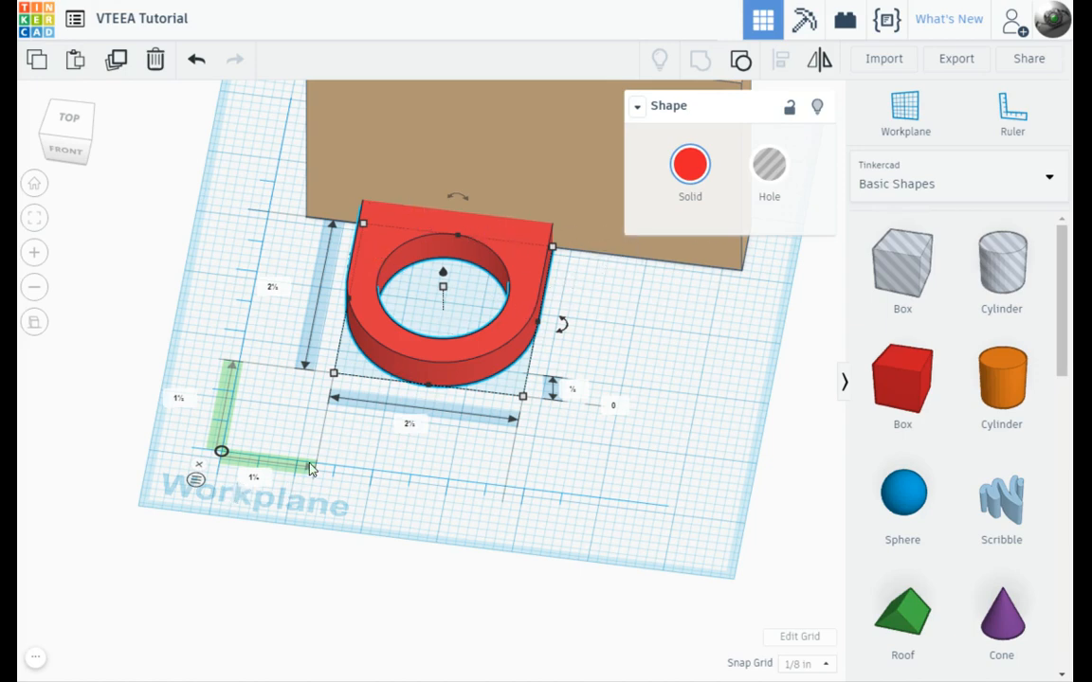
- Switch the ruler to midpoint measuring and back to endpoint measuring, and dismiss the ruler
{"action": "scroll", "coordinate": [208, 444], "scroll_direction": "up", "scroll_amount": 2}
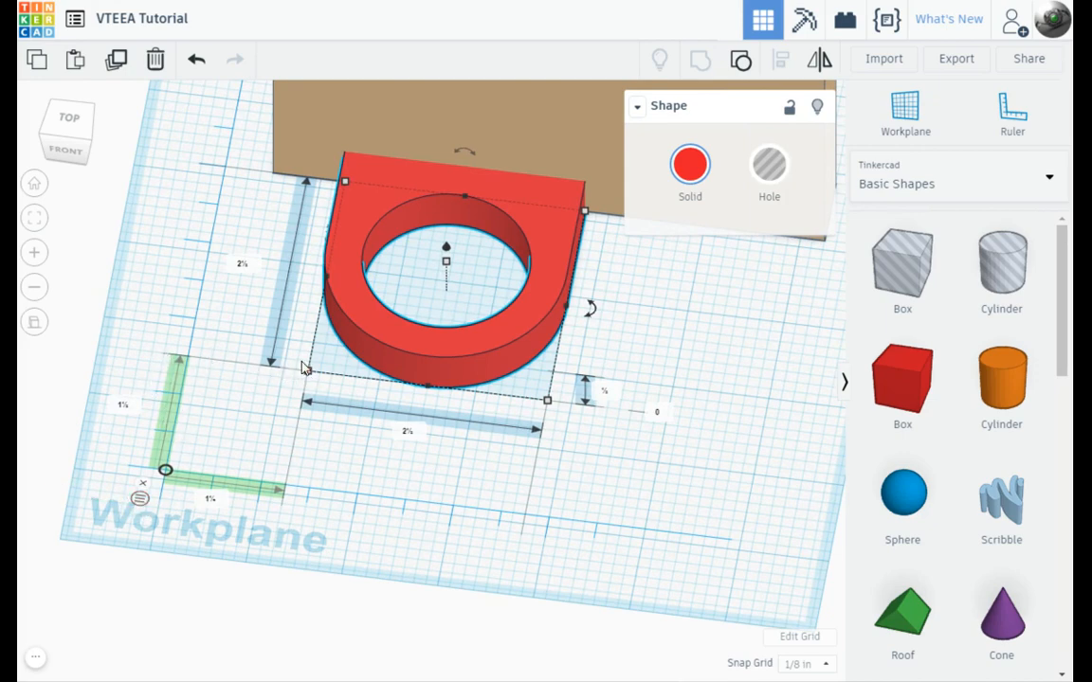
{"action": "left_click", "coordinate": [141, 499]}
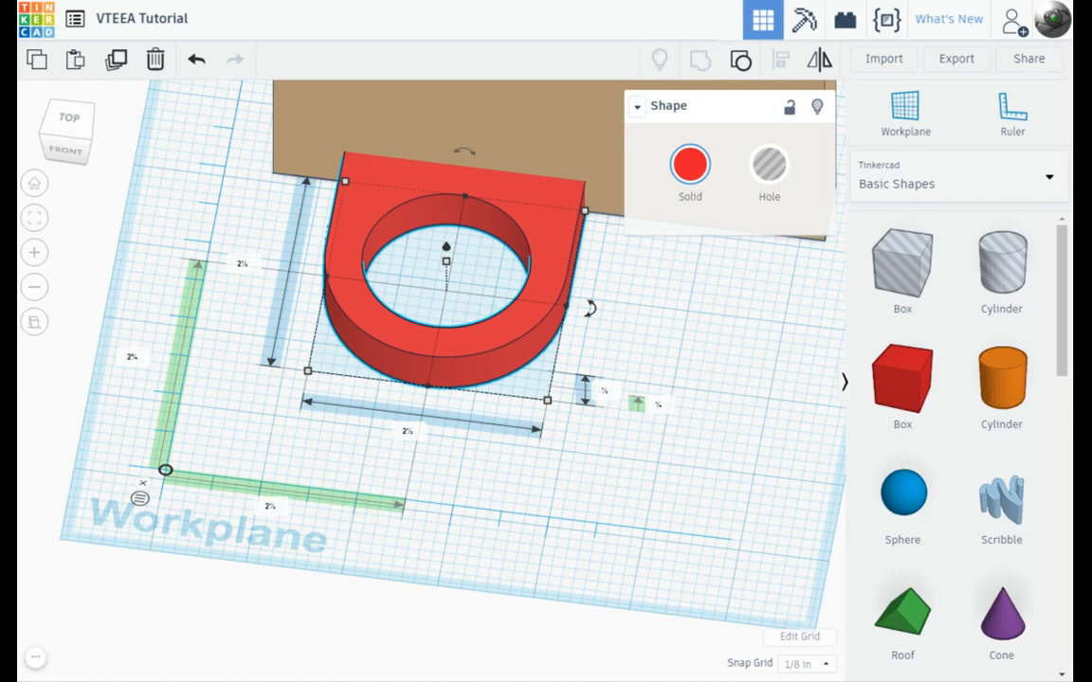
{"action": "left_click", "coordinate": [139, 501]}
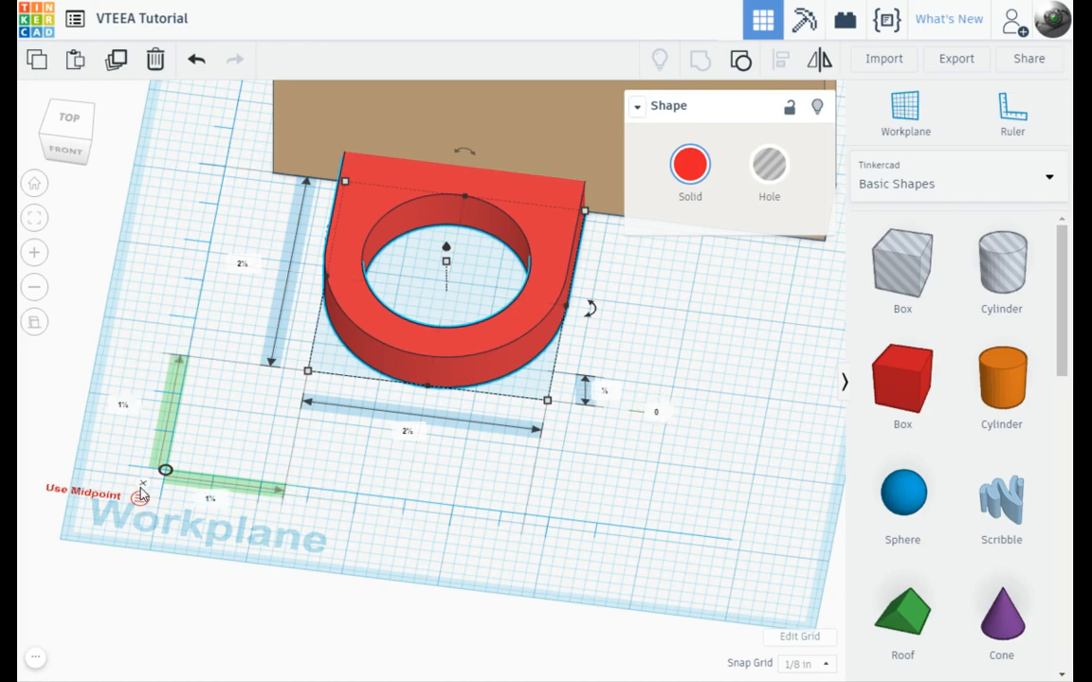
{"action": "left_click", "coordinate": [143, 485]}
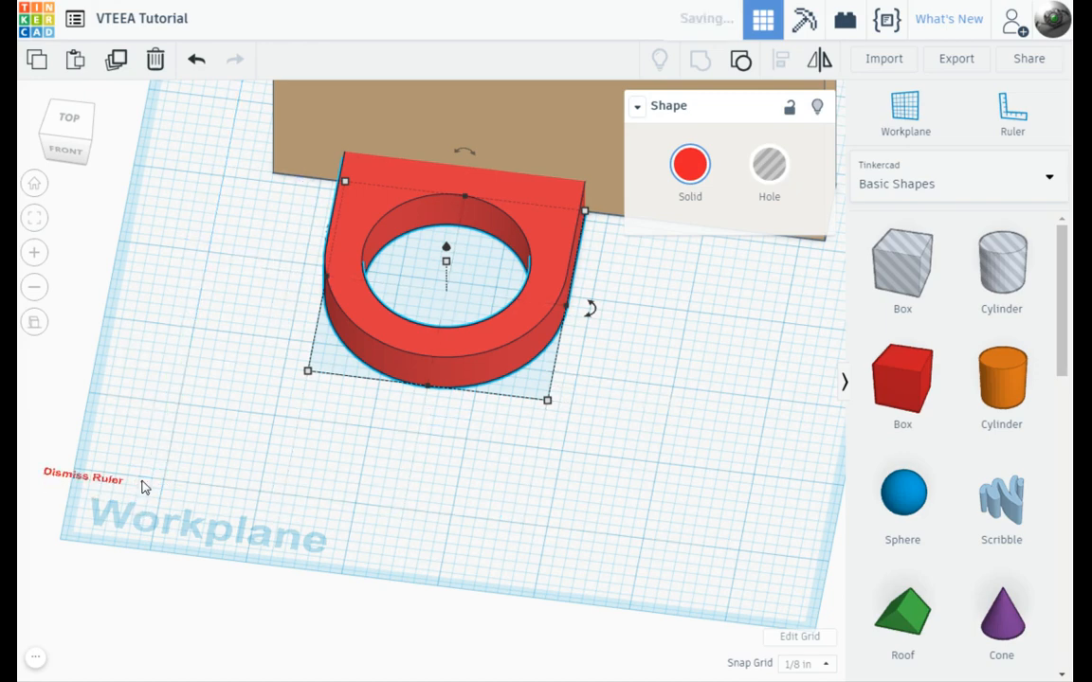
{"action": "left_click", "coordinate": [159, 485]}
- Centre the red part along the tan box's width using Align, and check the contact between them from several angles
{"action": "left_click", "coordinate": [361, 232]}
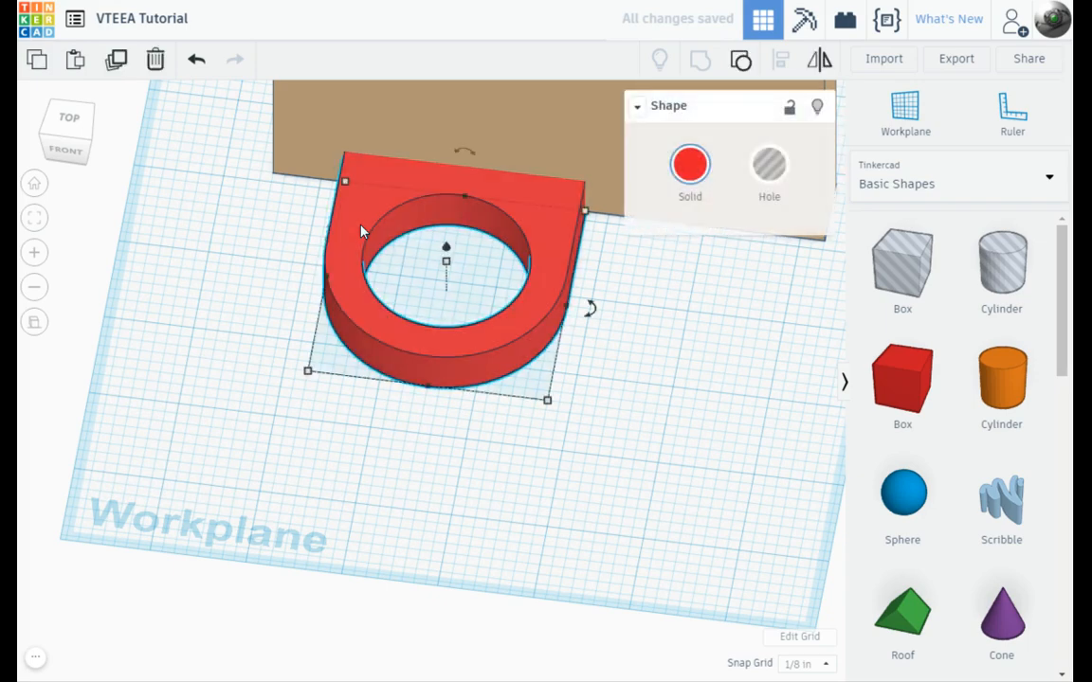
{"action": "left_click", "coordinate": [319, 119], "text": "shift"}
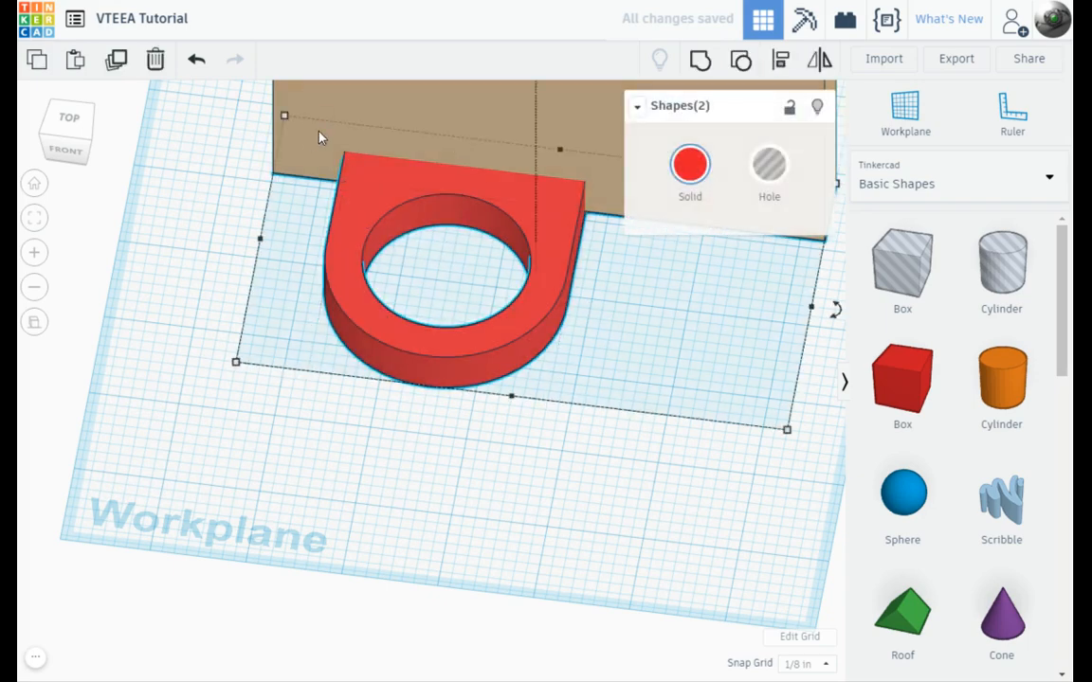
{"action": "left_click", "coordinate": [781, 60]}
{"action": "scroll", "coordinate": [599, 556], "scroll_direction": "down", "scroll_amount": 4}
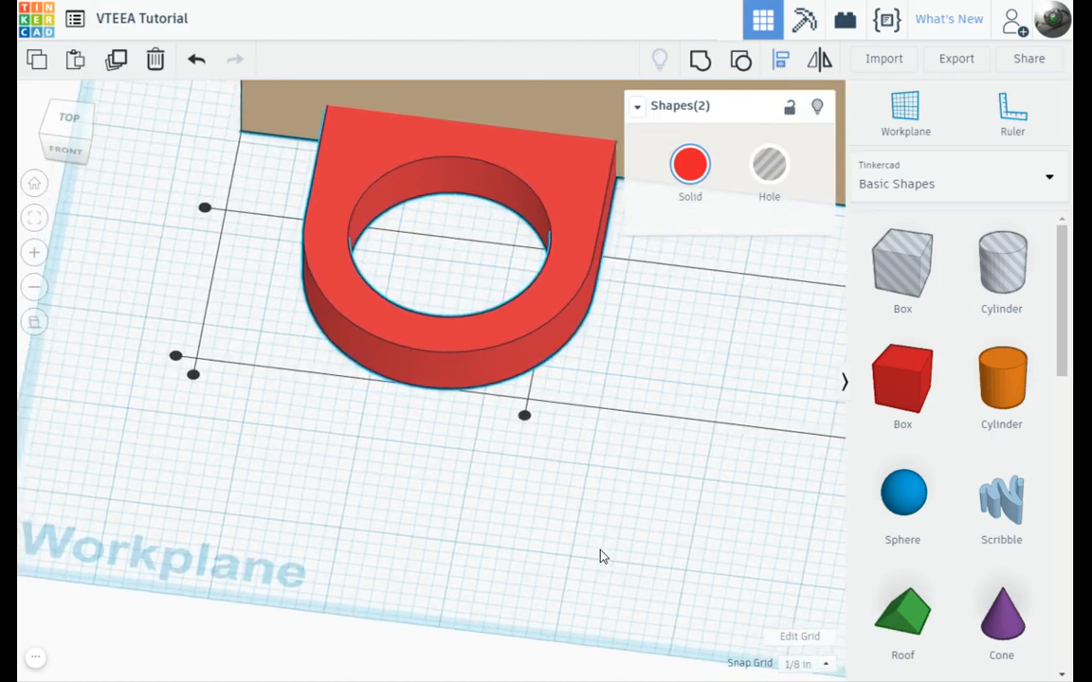
{"action": "scroll", "coordinate": [599, 556], "scroll_direction": "down", "scroll_amount": 2}
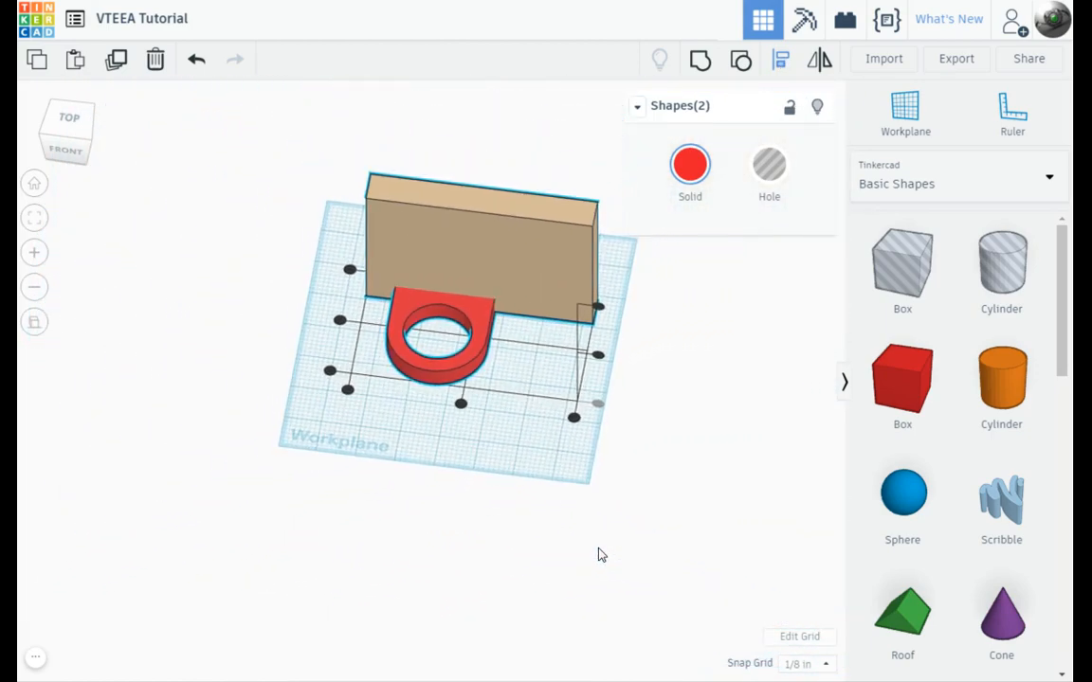
{"action": "left_click", "coordinate": [460, 406]}
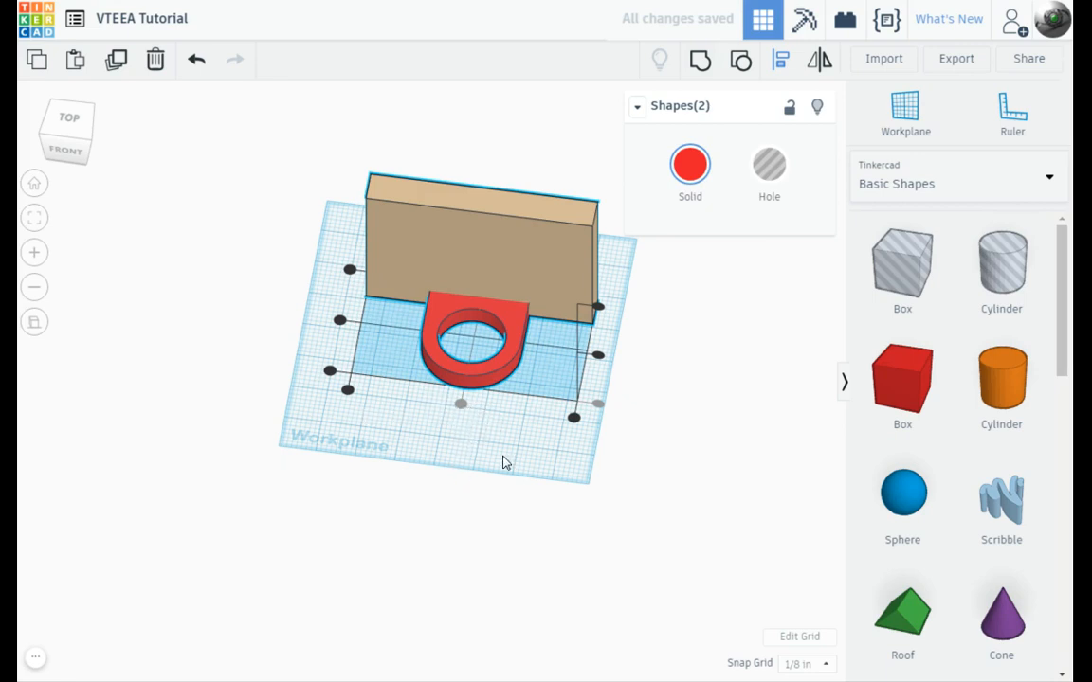
{"action": "right_click_drag", "start_coordinate": [540, 483], "coordinate": [517, 303]}
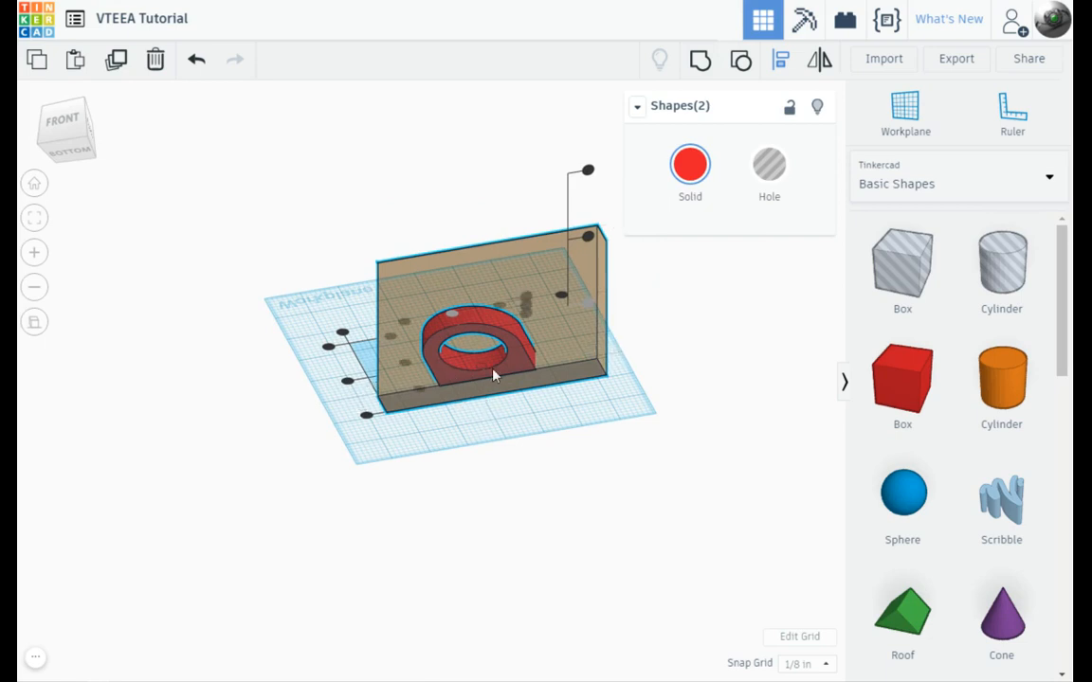
{"action": "right_click_drag", "start_coordinate": [405, 426], "coordinate": [512, 398]}
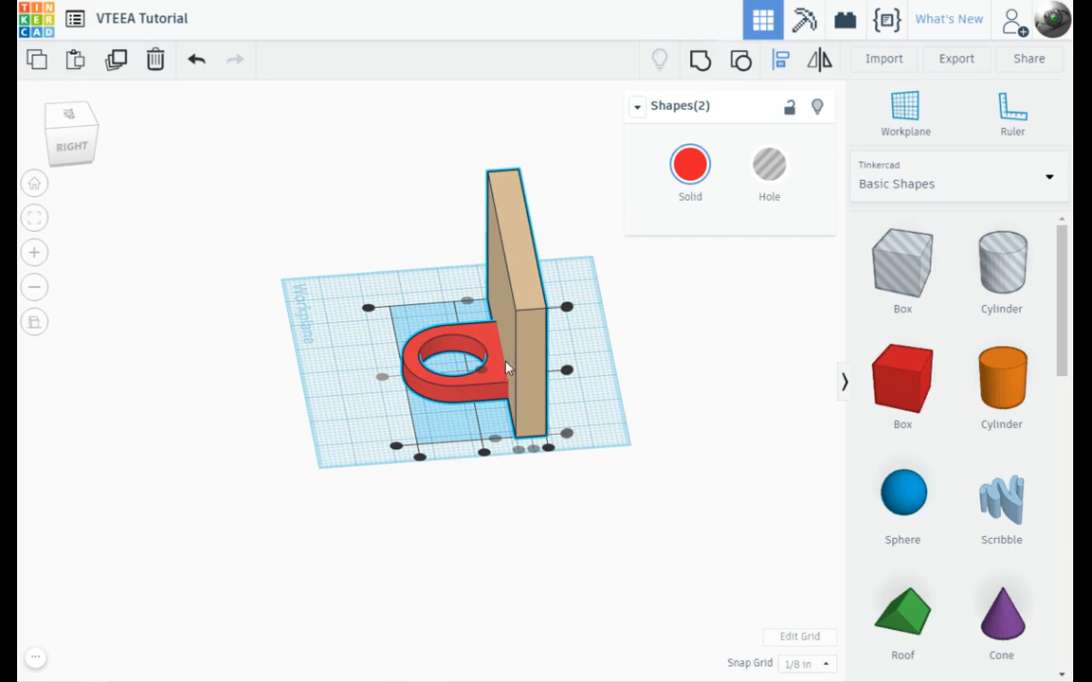
{"action": "right_click_drag", "start_coordinate": [307, 479], "coordinate": [507, 406]}
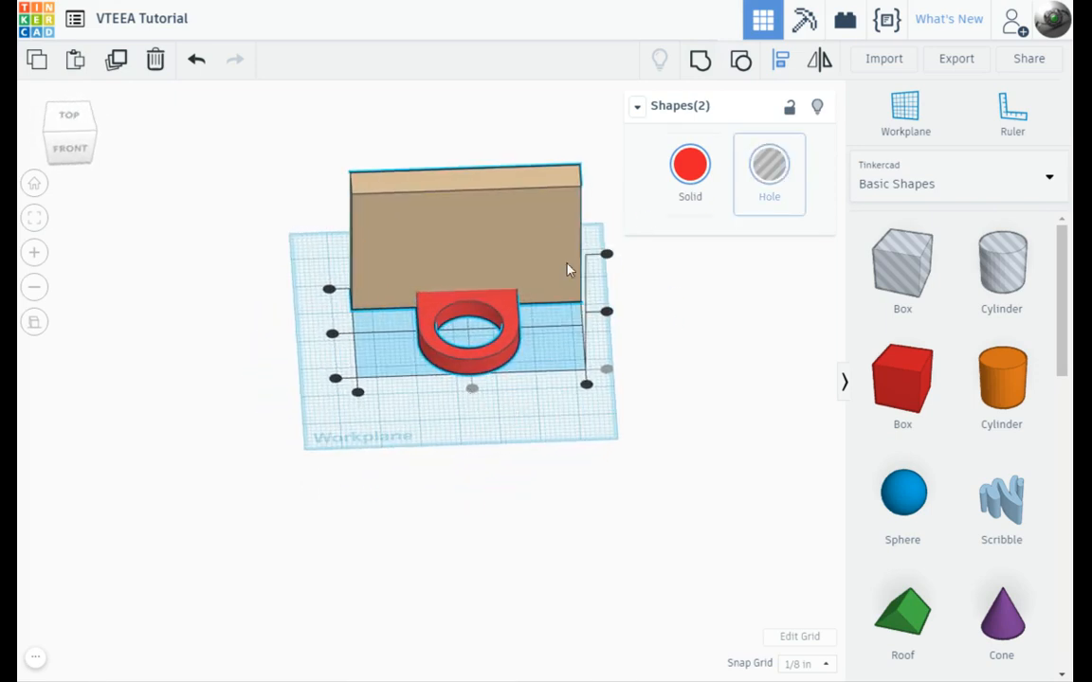
{"action": "left_click", "coordinate": [516, 435]}
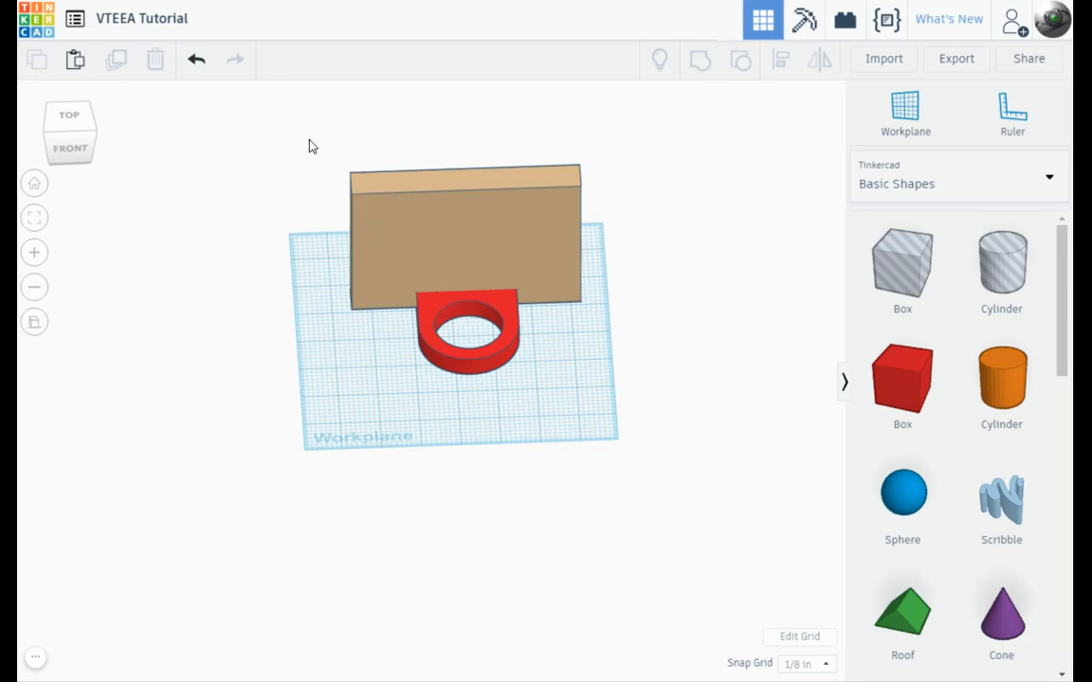
- Group the tan box and the red part into one solid, and inspect it from above and below
{"action": "left_click_drag", "start_coordinate": [309, 145], "coordinate": [626, 400]}
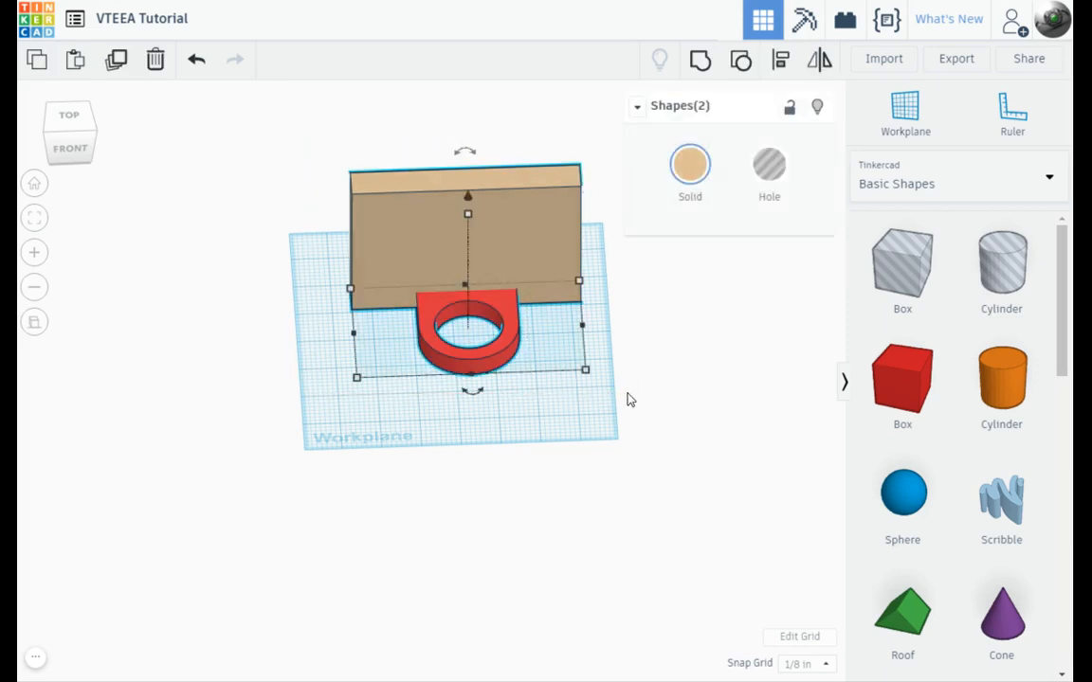
{"action": "left_click", "coordinate": [701, 65]}
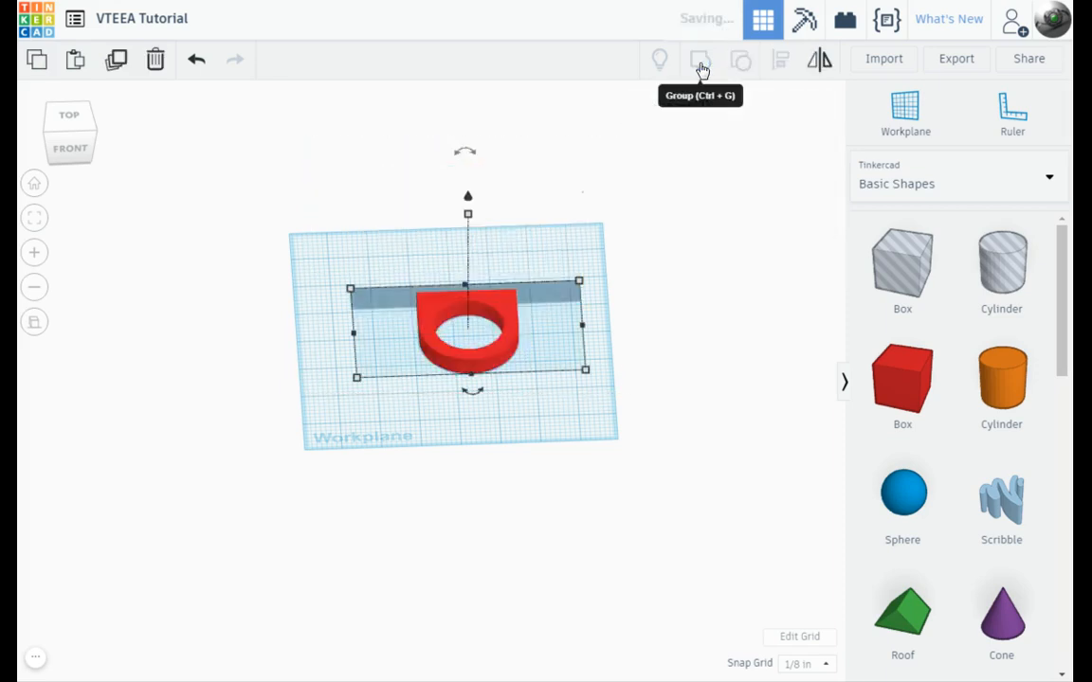
{"action": "mouse_move", "coordinate": [366, 408]}
{"action": "left_mouse_down"}
{"action": "mouse_move", "coordinate": [452, 457]}
{"action": "mouse_move", "coordinate": [455, 481]}
{"action": "left_mouse_up"}
{"action": "mouse_move", "coordinate": [456, 481]}
{"action": "right_mouse_down"}
{"action": "mouse_move", "coordinate": [512, 407]}
{"action": "mouse_move", "coordinate": [510, 528]}
{"action": "mouse_move", "coordinate": [557, 544]}
{"action": "mouse_move", "coordinate": [368, 568]}
{"action": "mouse_move", "coordinate": [428, 583]}
{"action": "mouse_move", "coordinate": [449, 576]}
{"action": "mouse_move", "coordinate": [494, 489]}
{"action": "right_mouse_up"}
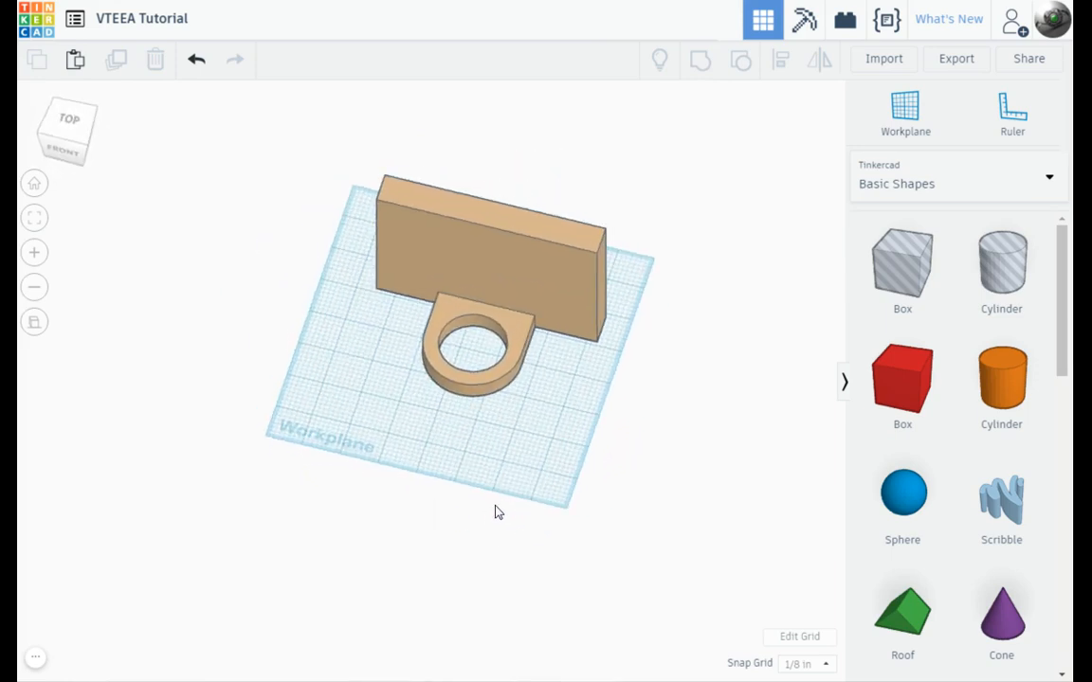
{"action": "right_click_drag", "start_coordinate": [459, 444], "coordinate": [508, 246]}
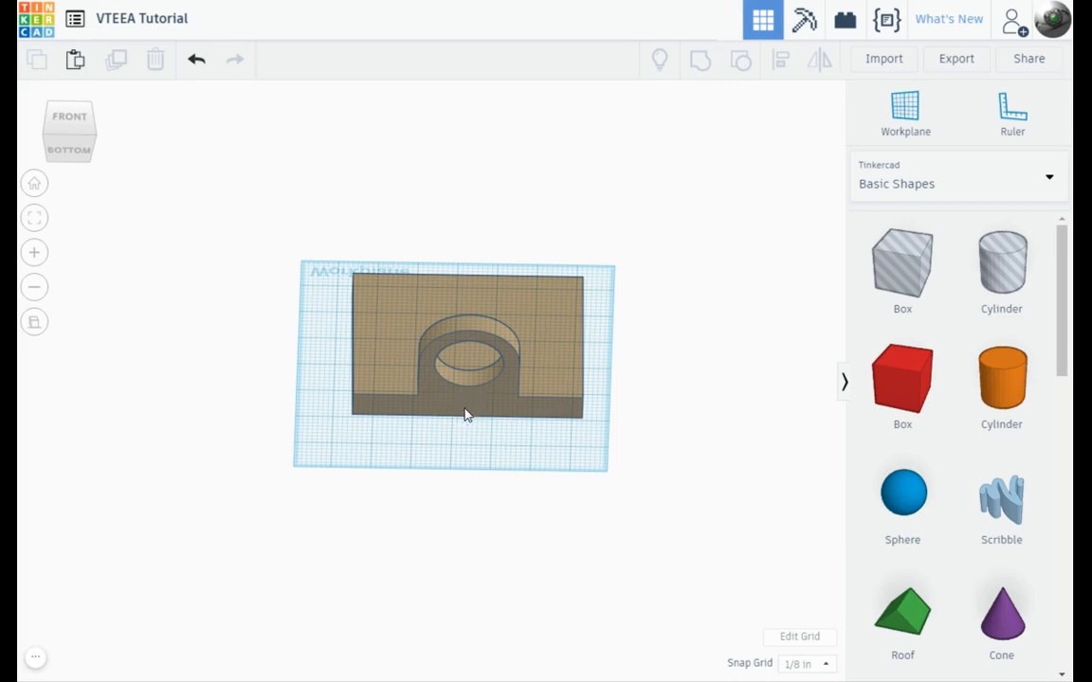
{"action": "right_click_drag", "start_coordinate": [455, 431], "coordinate": [397, 228]}
- Rotate the grouped part 180° about its front-to-back axis so that the ringed projection sits at the upper edge of the plate
{"action": "left_click", "coordinate": [397, 229]}
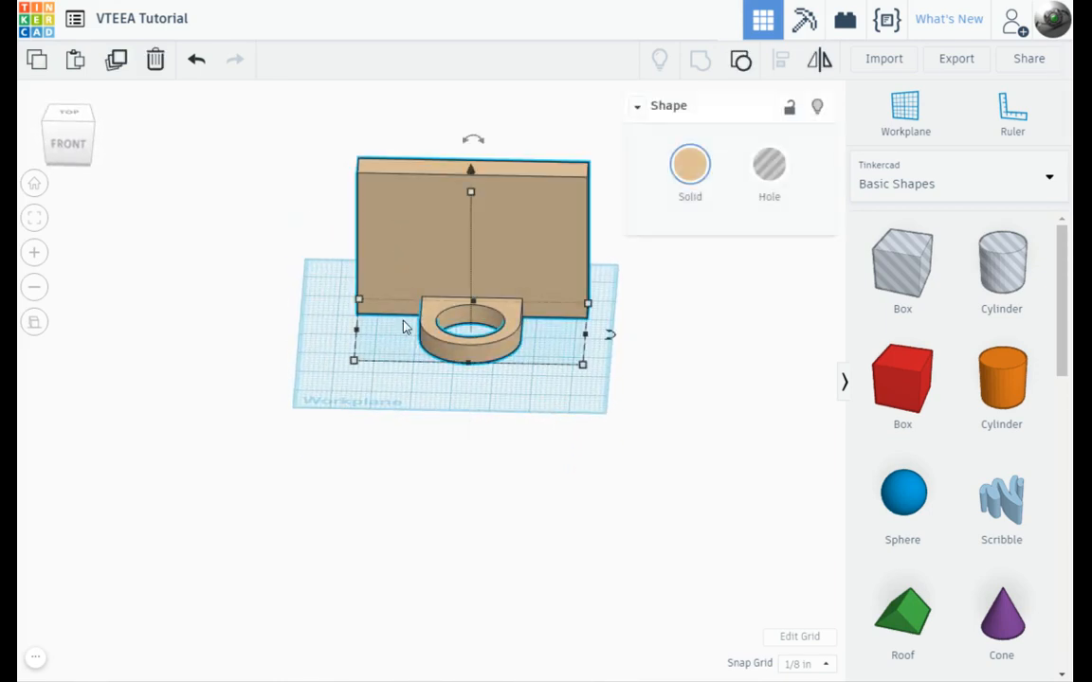
{"action": "right_click_drag", "start_coordinate": [405, 324], "coordinate": [470, 409]}
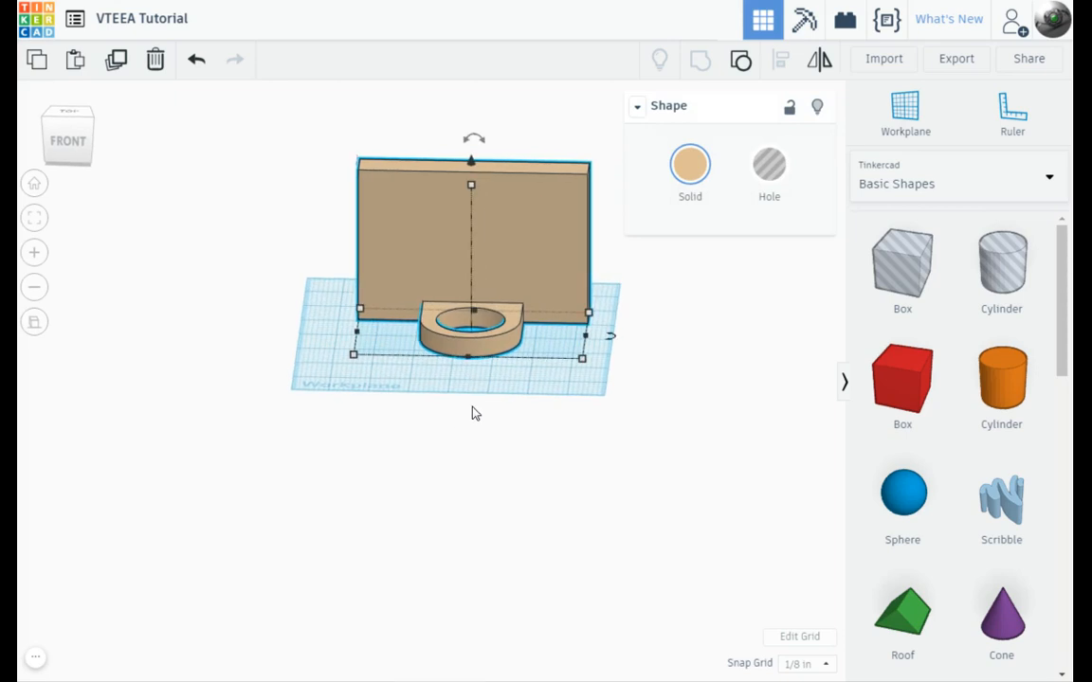
{"action": "right_click_drag", "start_coordinate": [592, 563], "coordinate": [520, 481]}
{"action": "mouse_move", "coordinate": [491, 163]}
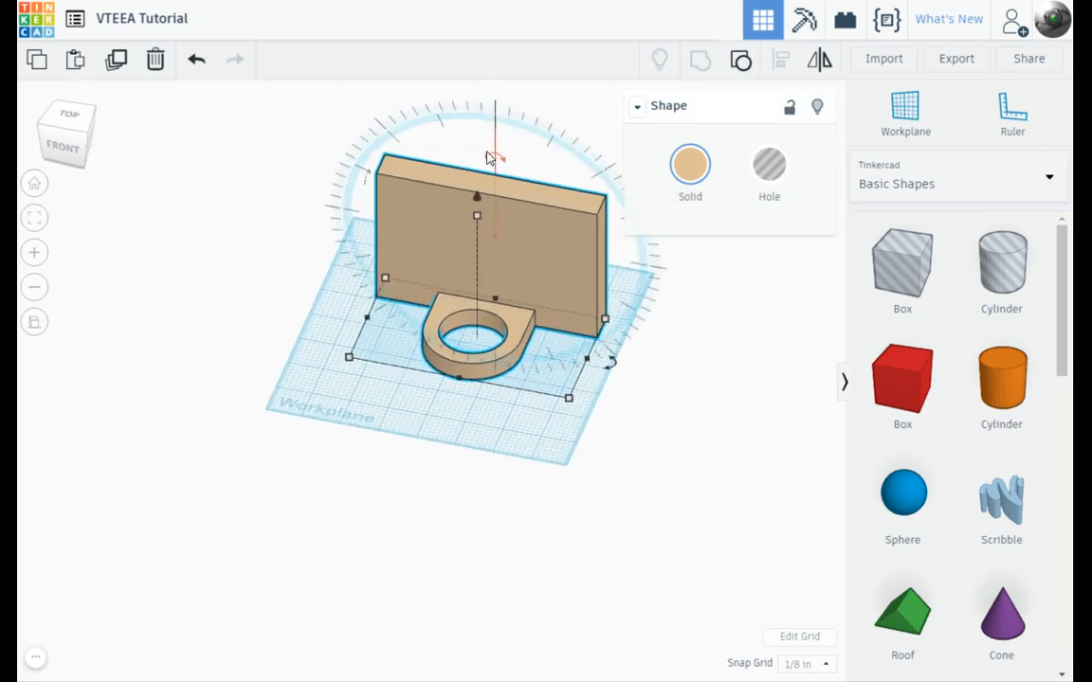
{"action": "mouse_move", "coordinate": [369, 181]}
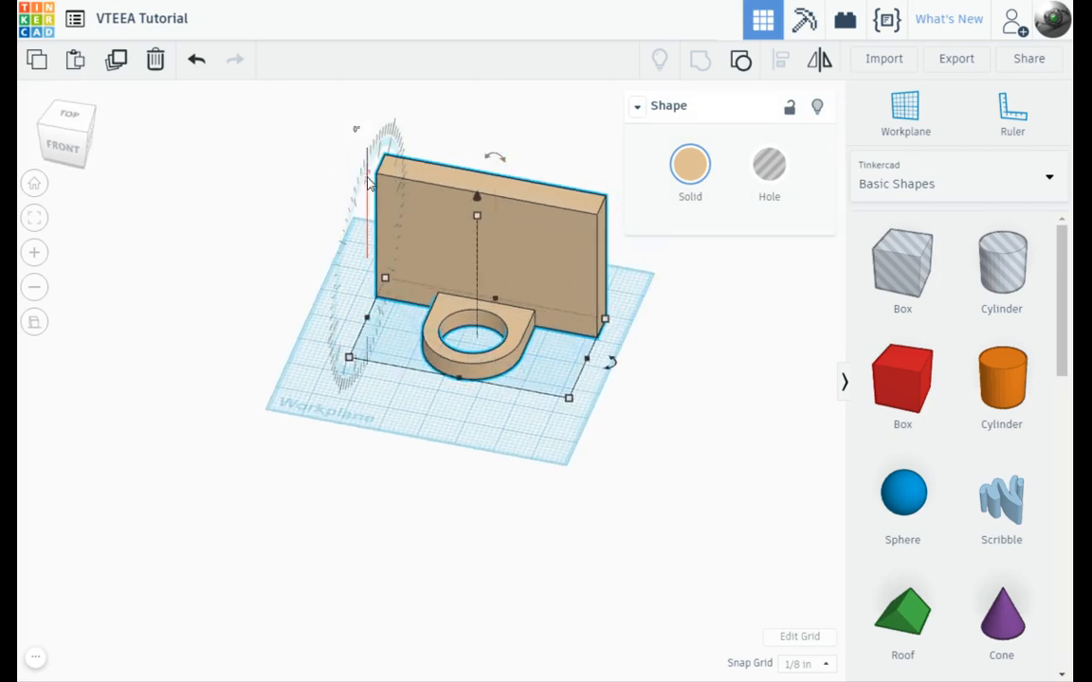
{"action": "mouse_move", "coordinate": [610, 364]}
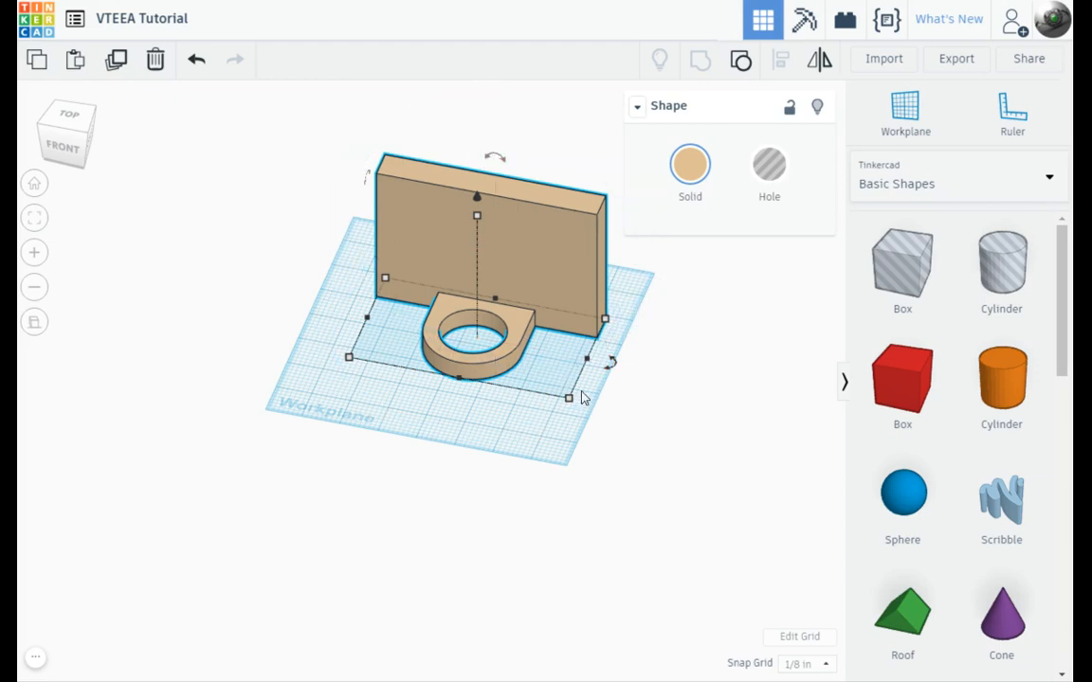
{"action": "right_click_drag", "start_coordinate": [565, 415], "coordinate": [620, 334]}
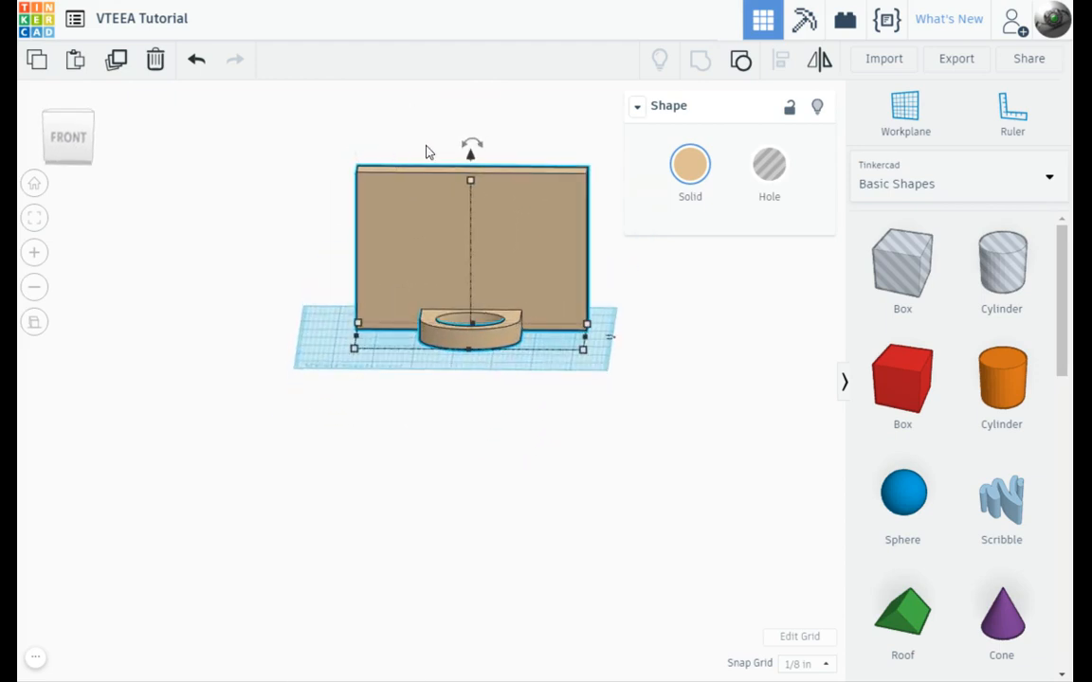
{"action": "mouse_move", "coordinate": [471, 154]}
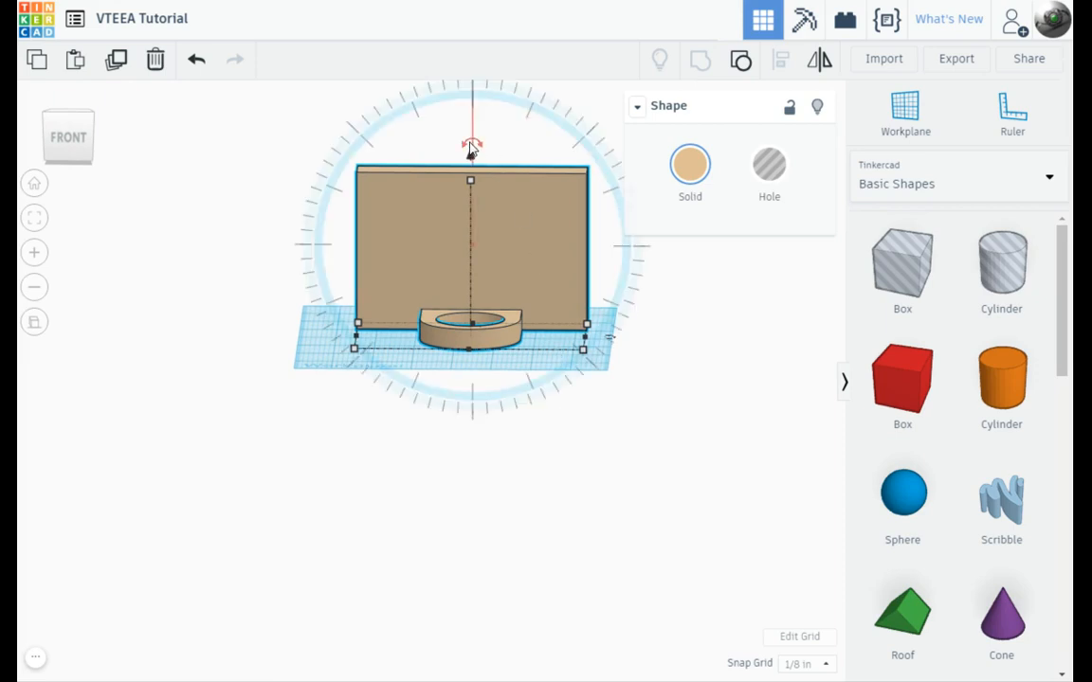
{"action": "left_click_drag", "start_coordinate": [471, 149], "coordinate": [508, 155]}
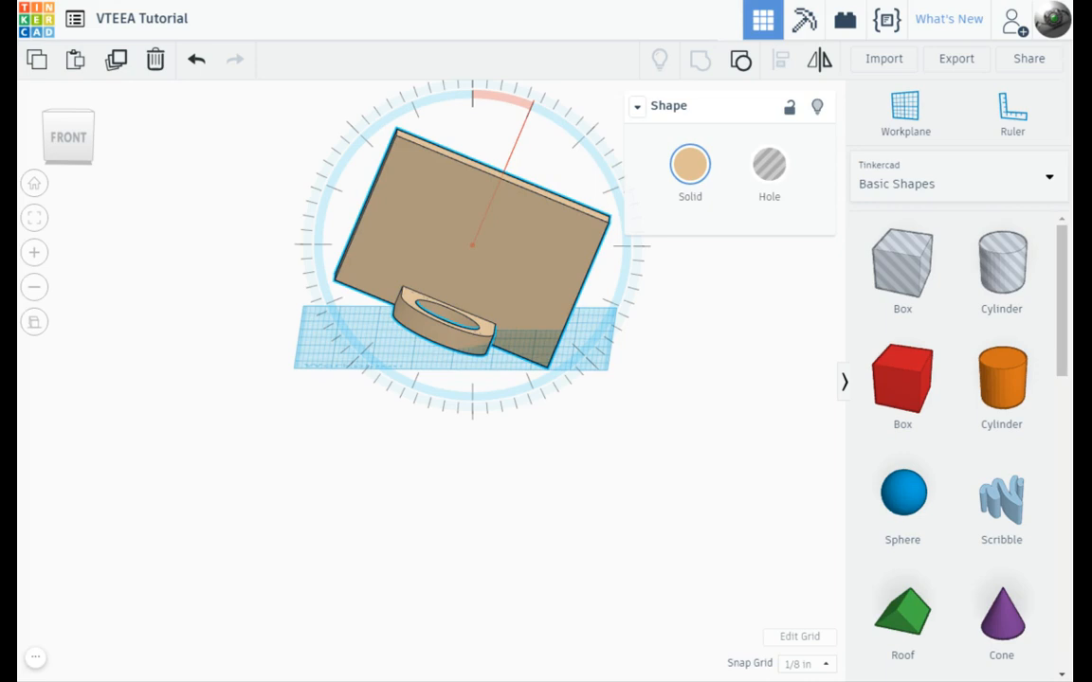
{"action": "left_click_drag", "start_coordinate": [508, 155], "coordinate": [520, 162]}
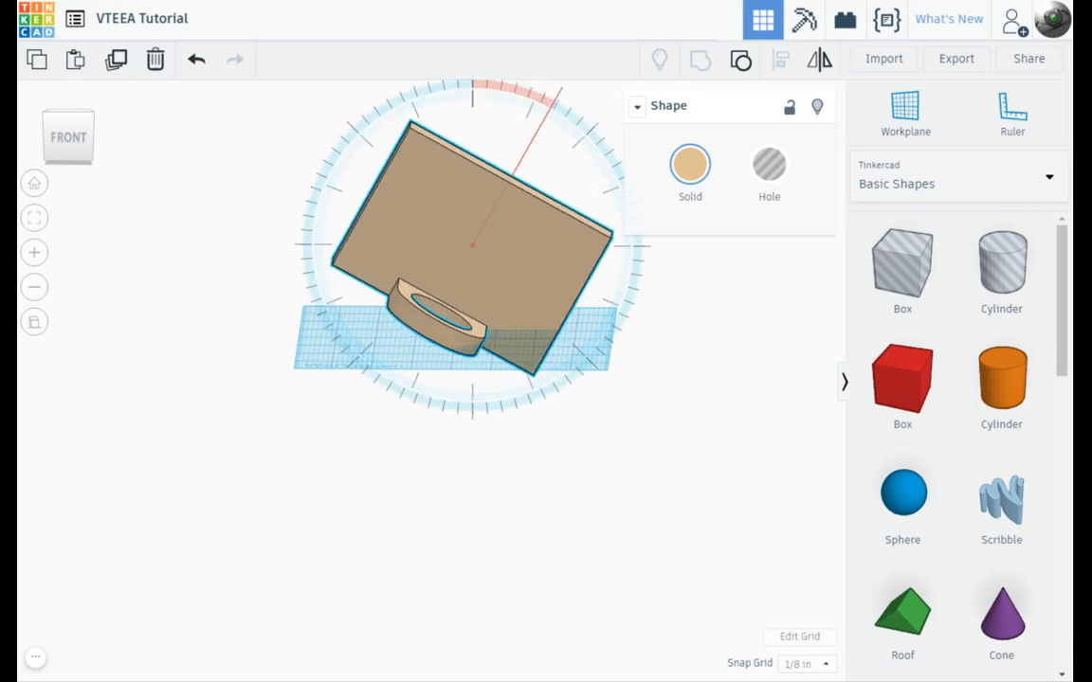
{"action": "left_click_drag", "start_coordinate": [550, 109], "coordinate": [462, 446]}
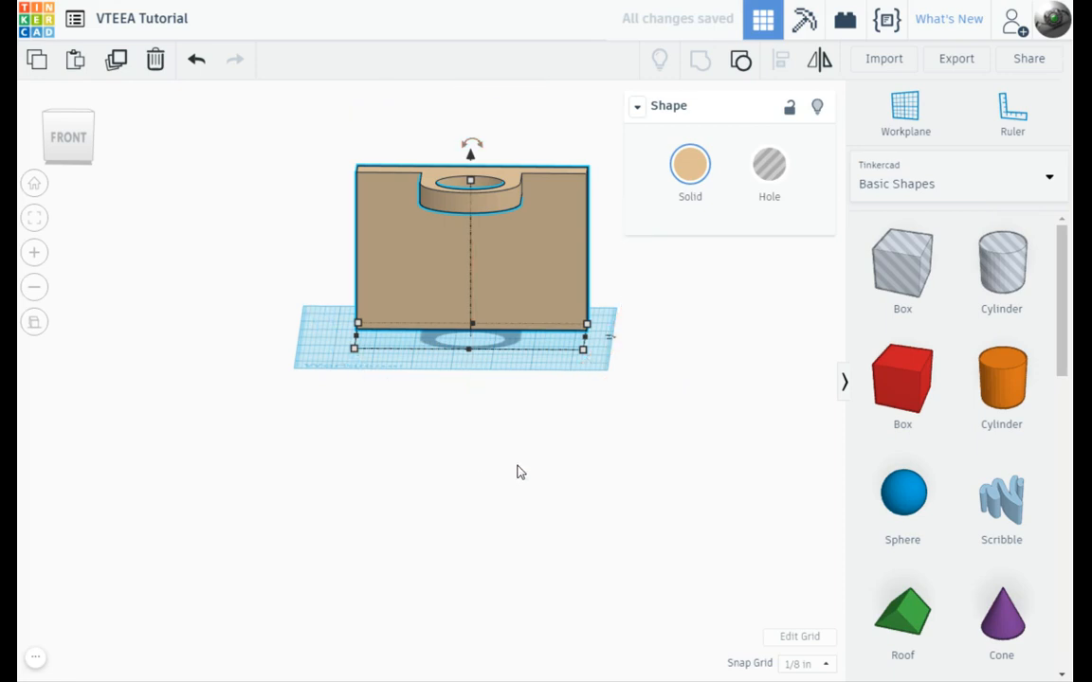
- Ungroup the solid into the tan box and the red ring part, and place a workplane on the tan box's top face
{"action": "right_click_drag", "start_coordinate": [543, 394], "coordinate": [551, 477]}
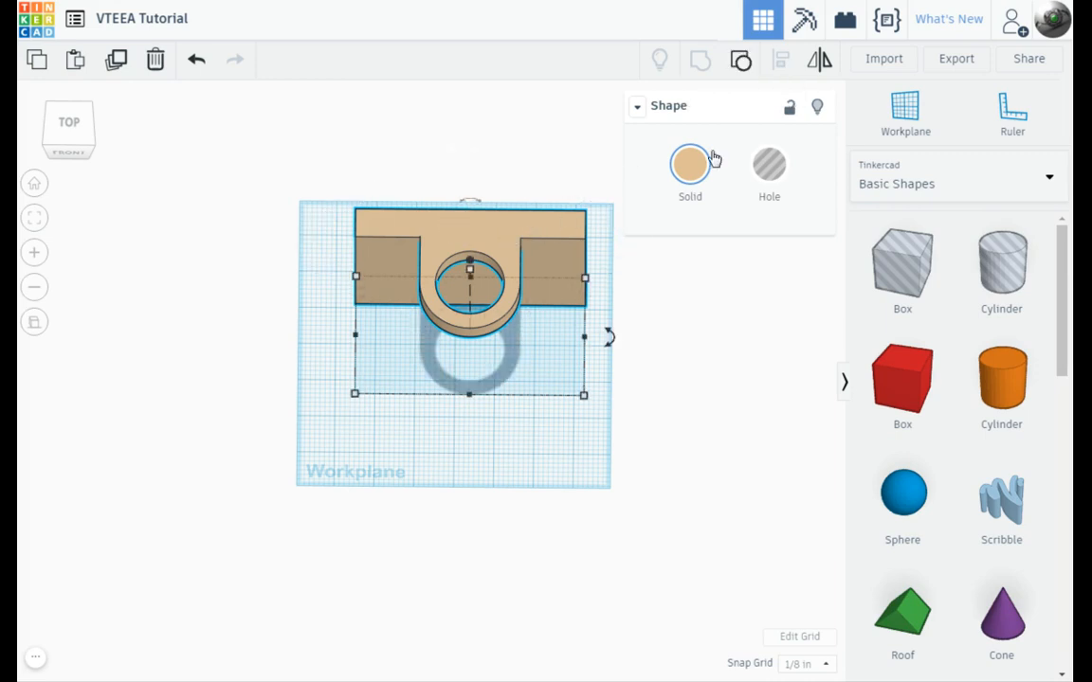
{"action": "left_click", "coordinate": [745, 68]}
{"action": "left_click", "coordinate": [666, 268]}
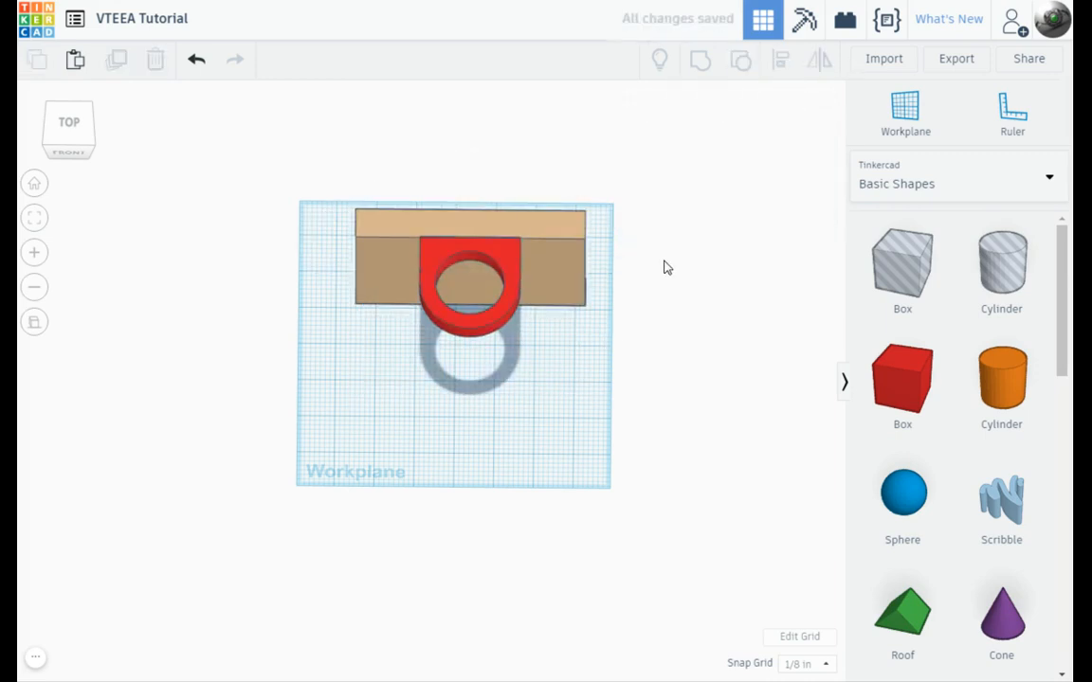
{"action": "left_click", "coordinate": [466, 226]}
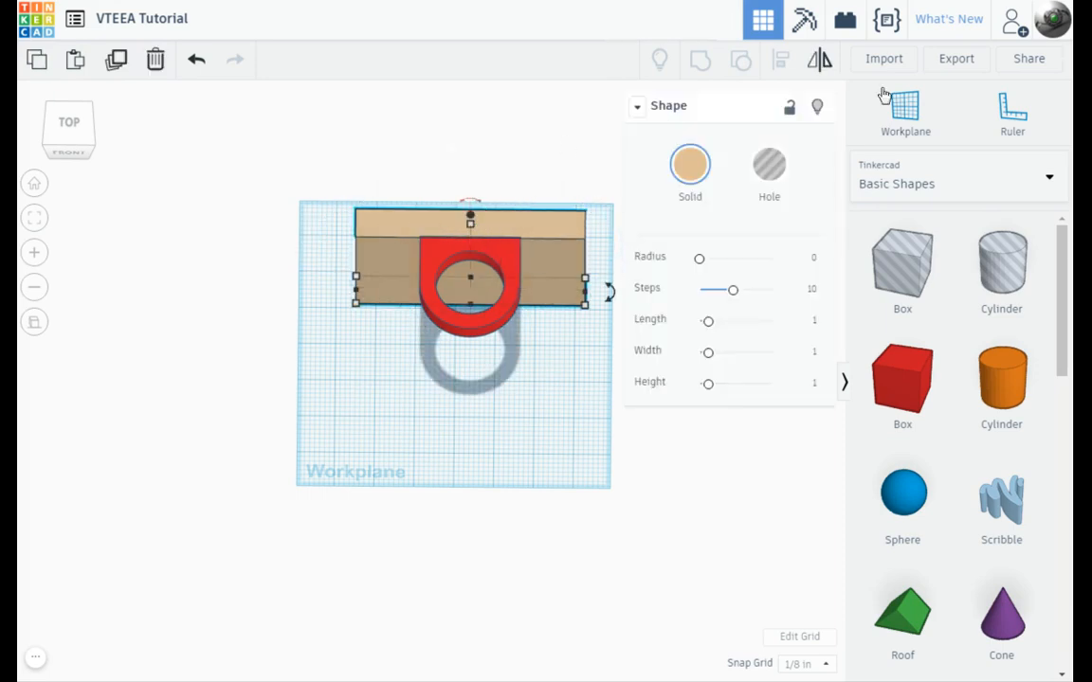
{"action": "left_click", "coordinate": [917, 116]}
{"action": "left_click", "coordinate": [504, 229]}
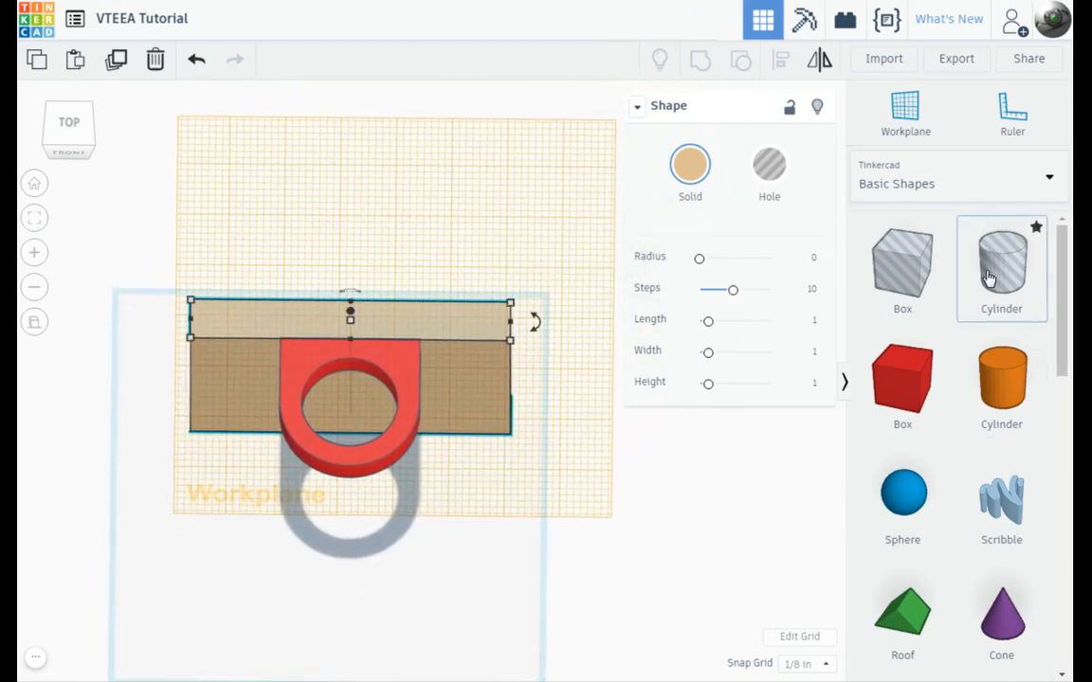
- Add a cylinder hole on the tan box's top face and set it to 64 sides
{"action": "left_click_drag", "start_coordinate": [1000, 278], "coordinate": [351, 324]}
{"action": "left_click", "coordinate": [775, 191]}
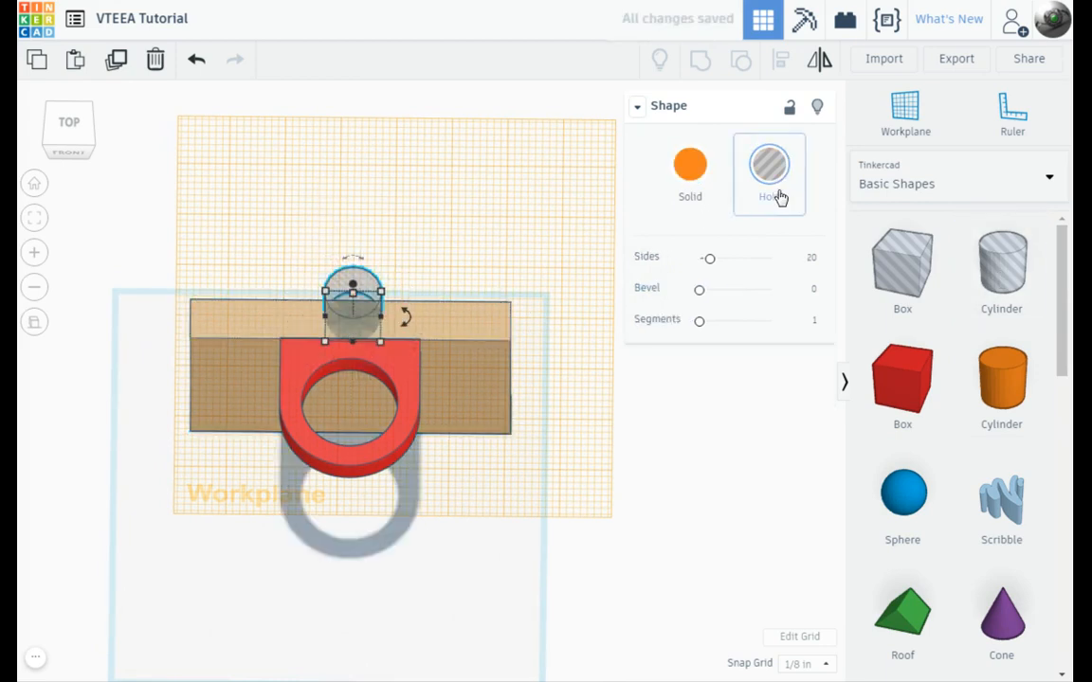
{"action": "left_click_drag", "start_coordinate": [709, 260], "coordinate": [771, 260]}
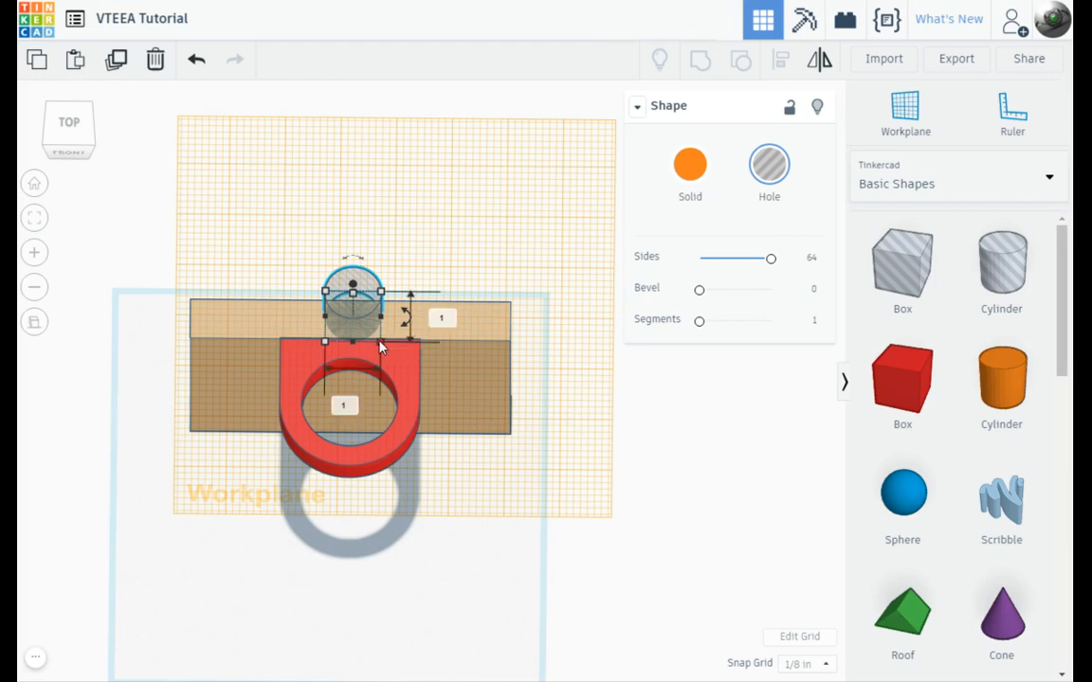
- Set the hole cylinder's length and width both to 0.375 in
{"action": "left_click", "coordinate": [442, 320]}
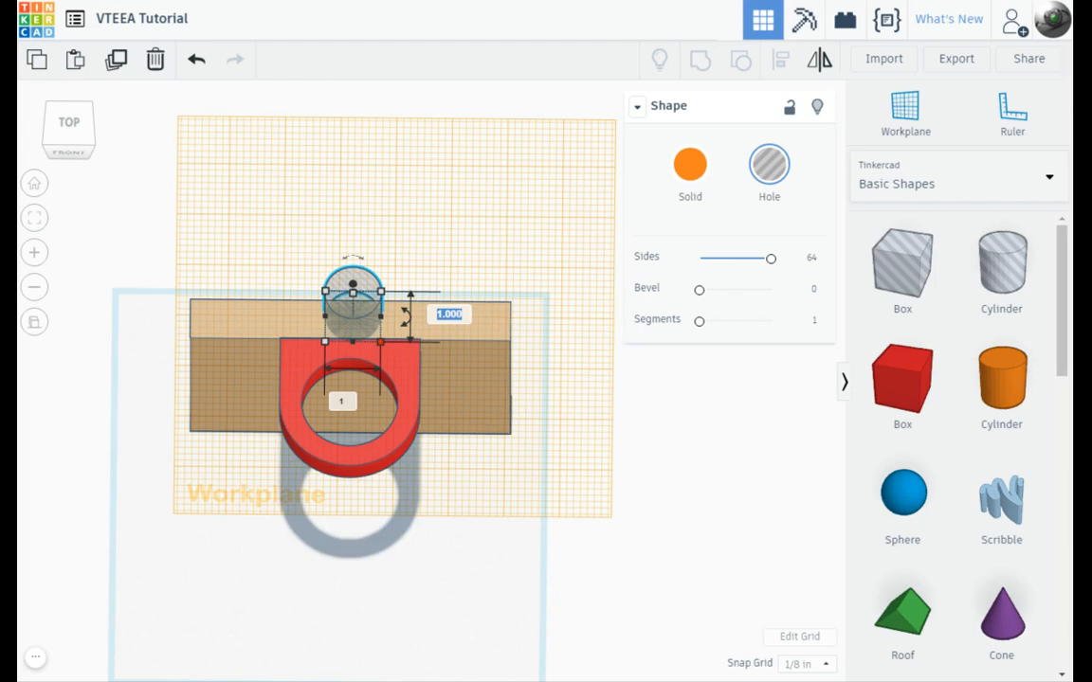
{"action": "key", "text": "BackSpace"}
{"action": "type", "text": ".375"}
{"action": "key", "text": "Return"}
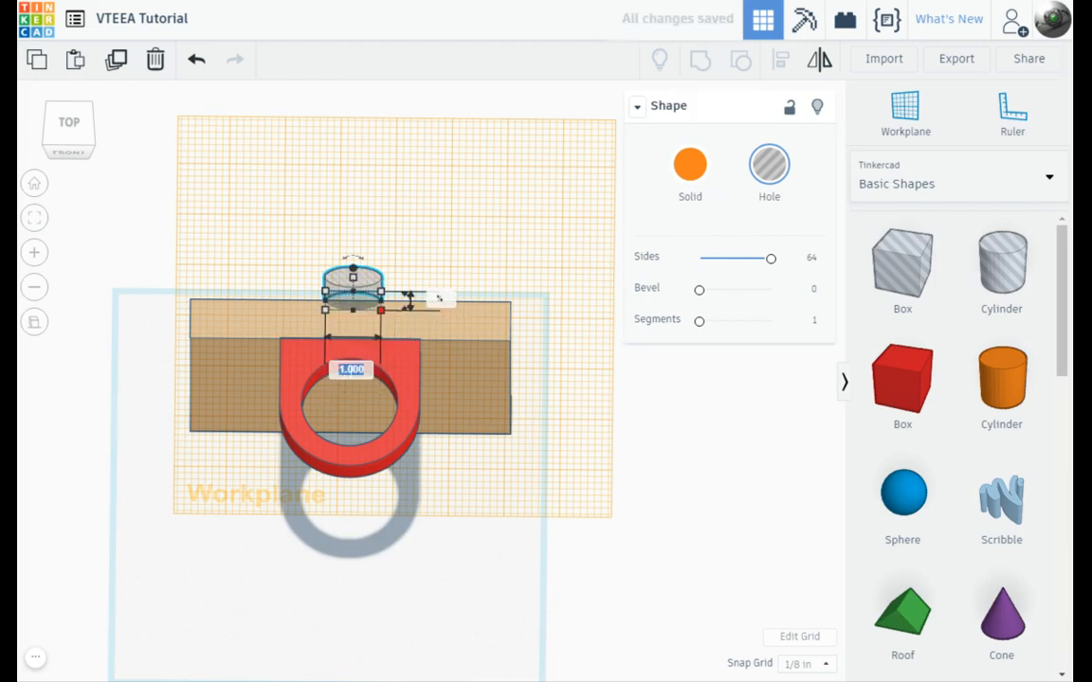
{"action": "key", "text": "BackSpace"}
{"action": "type", "text": ".375"}
{"action": "key", "text": "Return"}
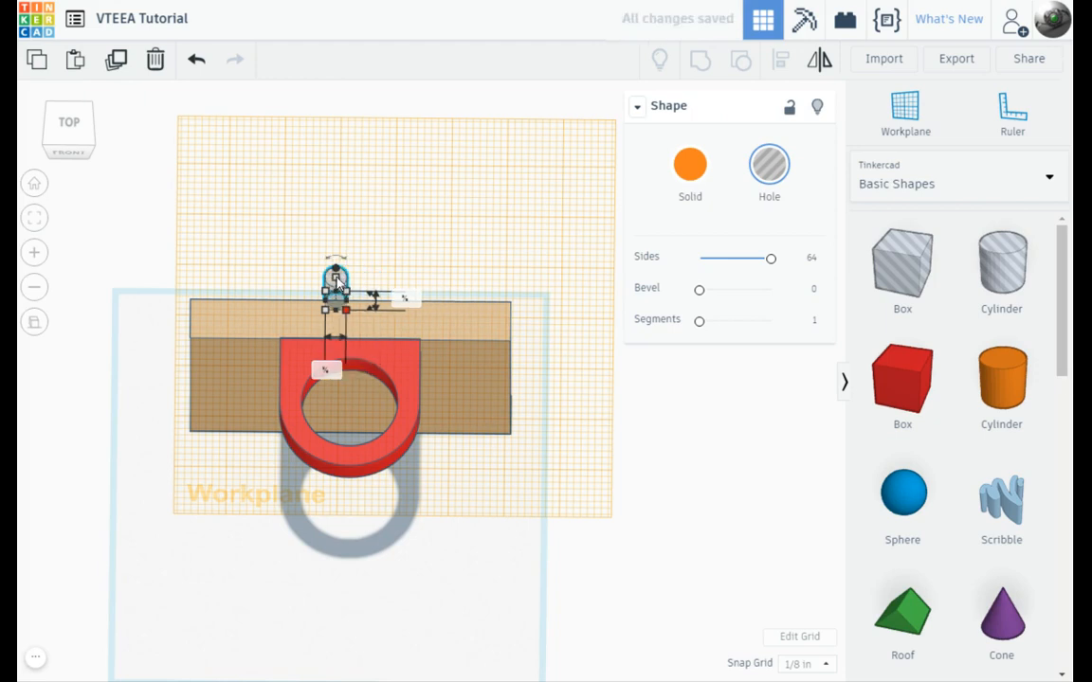
- Set the hole cylinder's height to 0.5 in
{"action": "scroll", "coordinate": [304, 245], "scroll_direction": "up", "scroll_amount": 2}
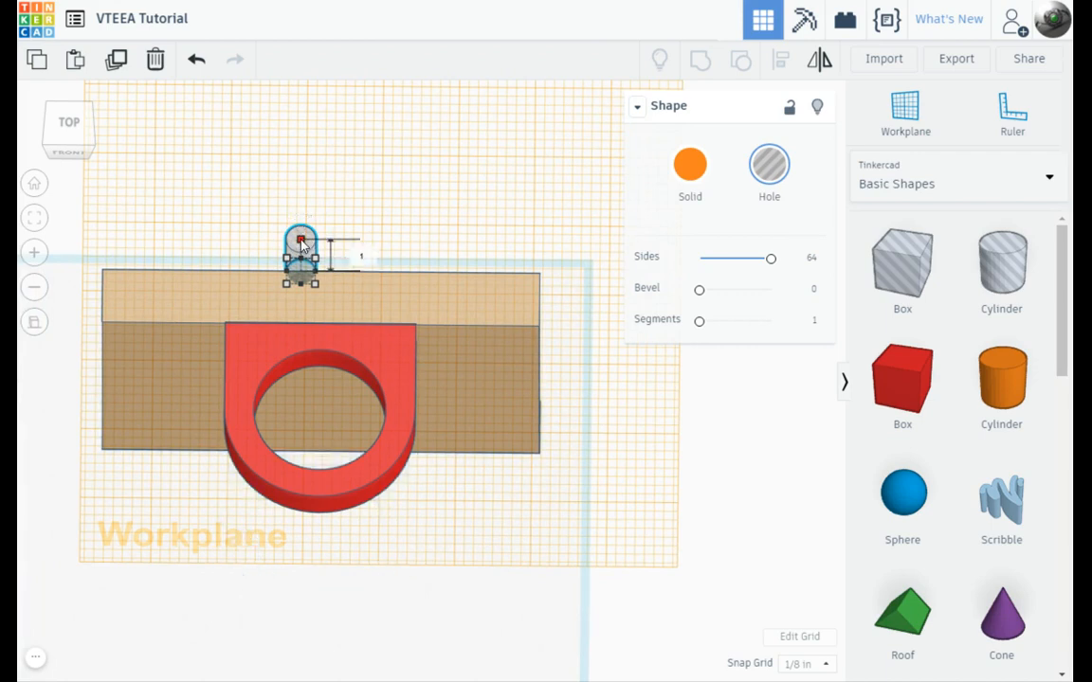
{"action": "left_click", "coordinate": [365, 257]}
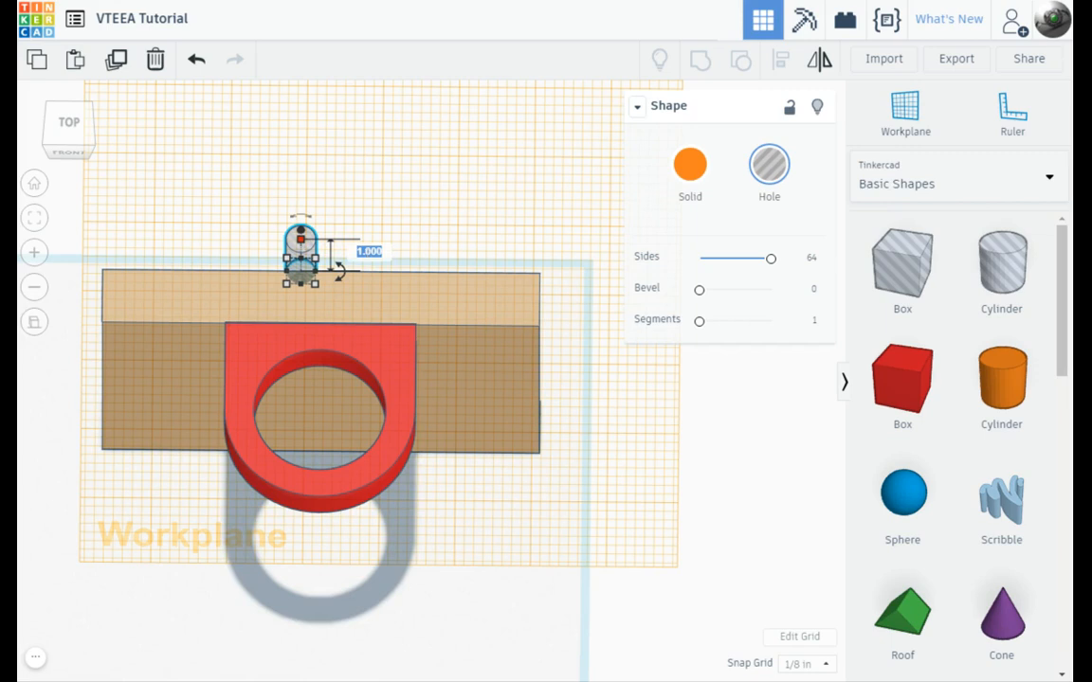
{"action": "key", "text": "BackSpace"}
{"action": "type", "text": ".5"}
{"action": "key", "text": "Return"}
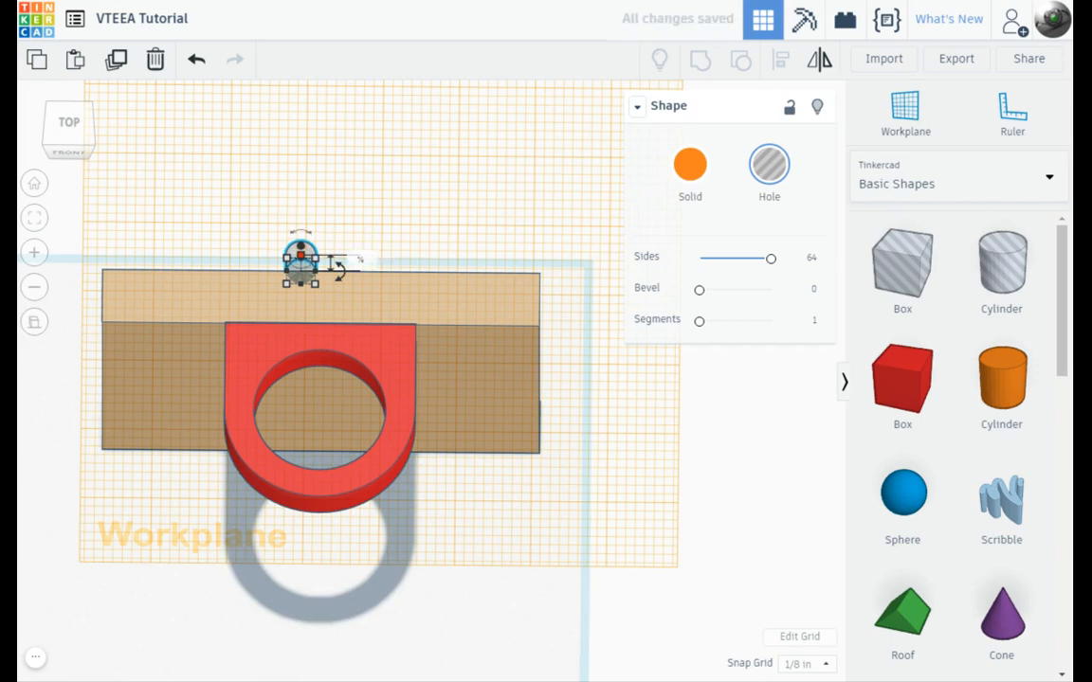
- Align the hole cylinder and the tan box on their centres along both the length and the thickness of the top face
{"action": "right_click_drag", "start_coordinate": [376, 171], "coordinate": [152, 316]}
{"action": "right_click_drag", "start_coordinate": [284, 227], "coordinate": [19, 338]}
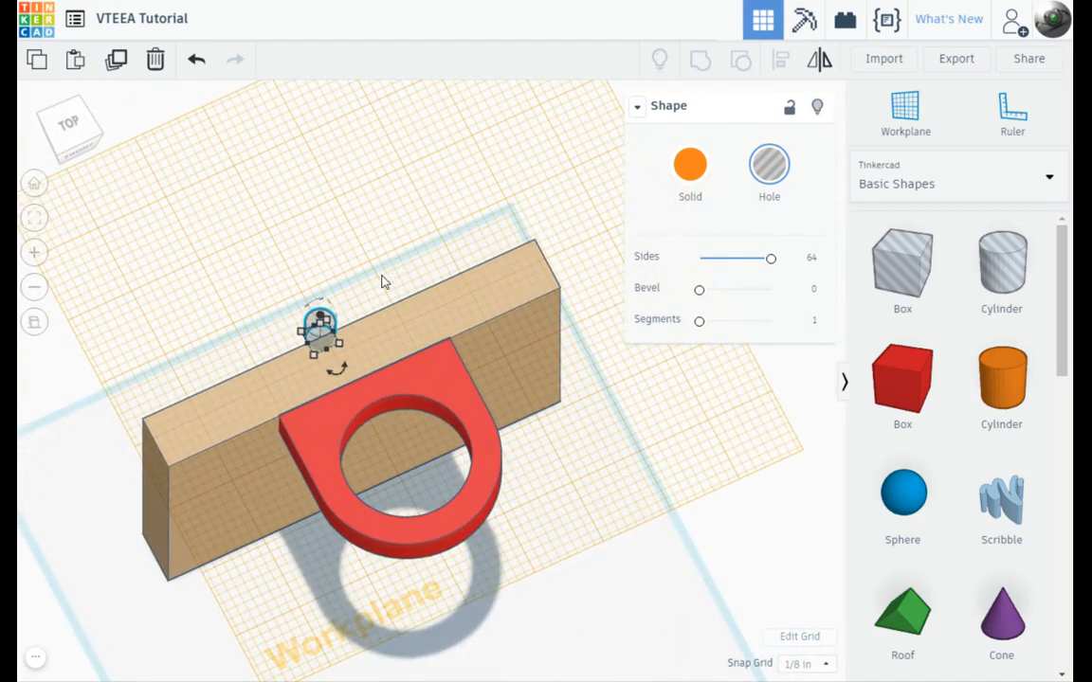
{"action": "right_click_drag", "start_coordinate": [381, 275], "coordinate": [397, 277]}
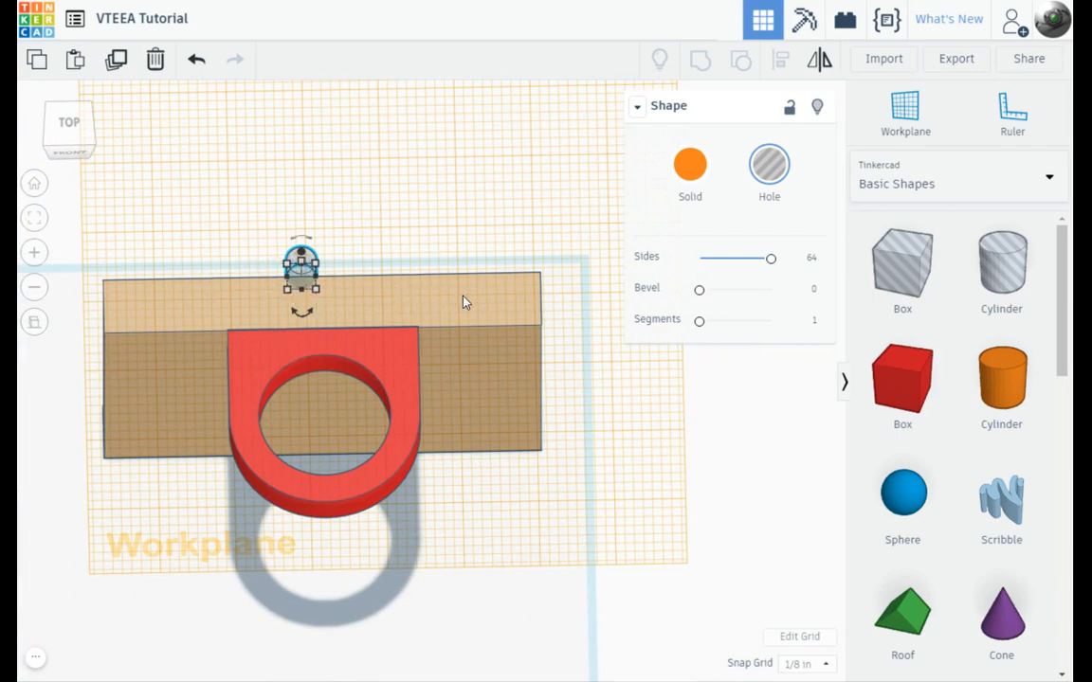
{"action": "left_click", "coordinate": [490, 312], "text": "shift"}
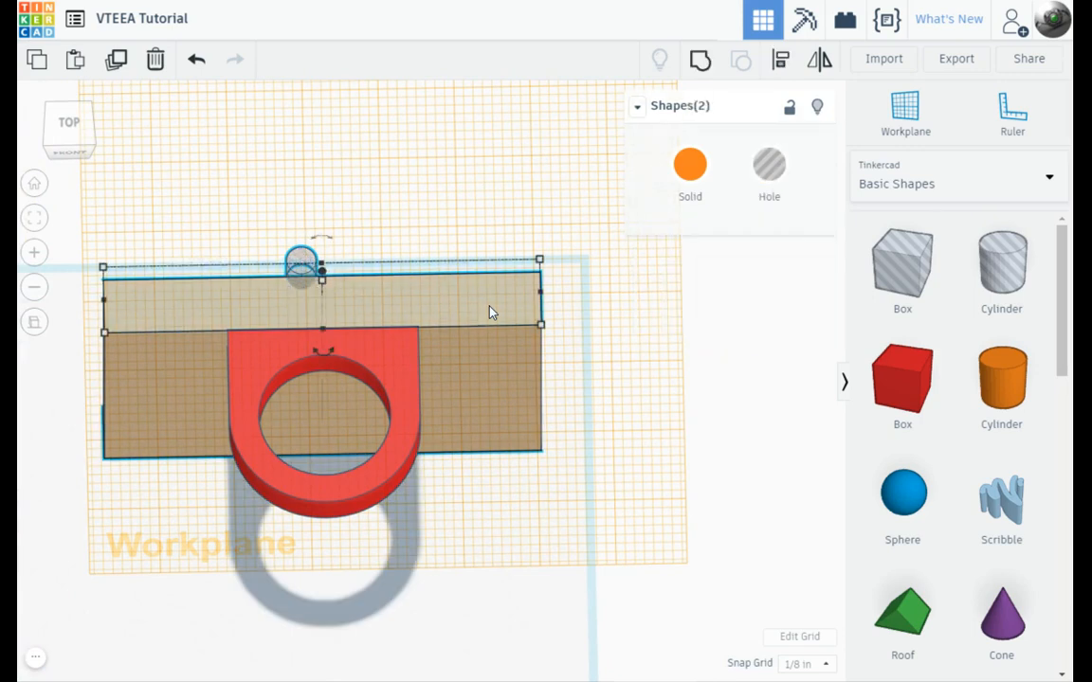
{"action": "left_click", "coordinate": [786, 70]}
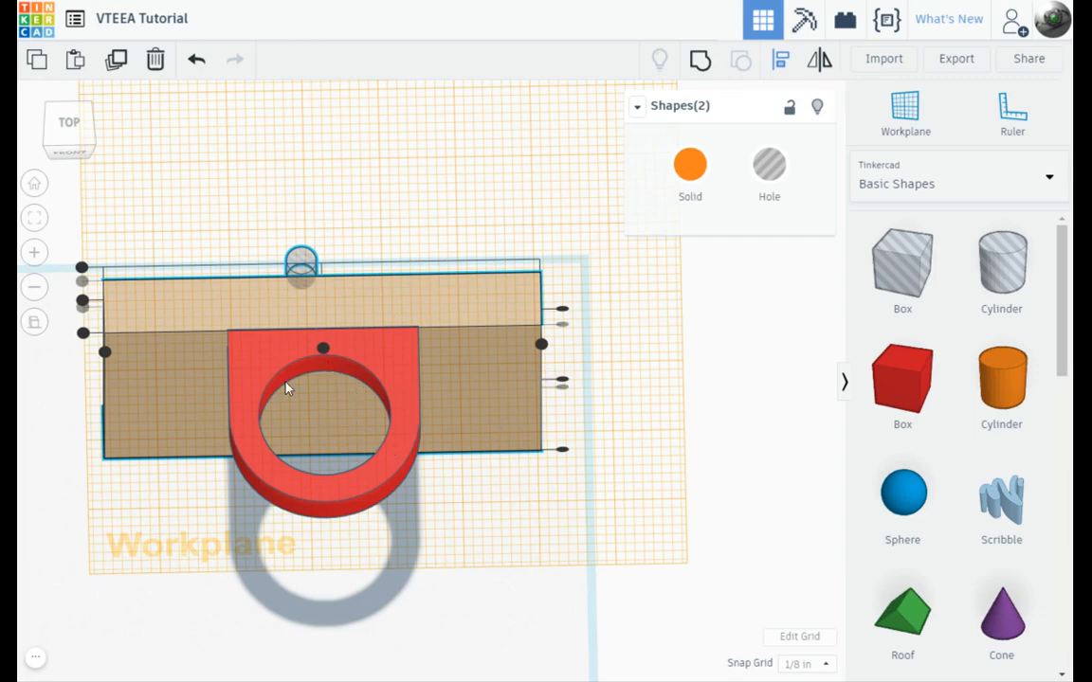
{"action": "left_click", "coordinate": [82, 301]}
{"action": "left_click", "coordinate": [323, 342]}
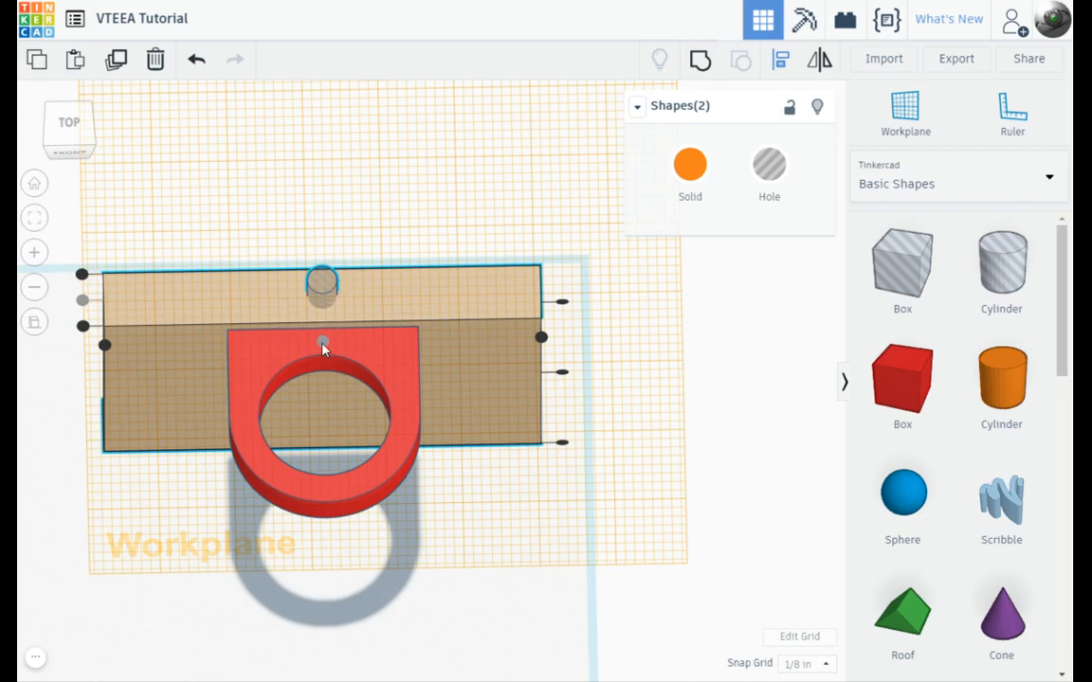
- Set the snap grid to 1/2 in, leave Align, and raise the tan box and hole cylinder together
{"action": "left_click", "coordinate": [805, 664]}
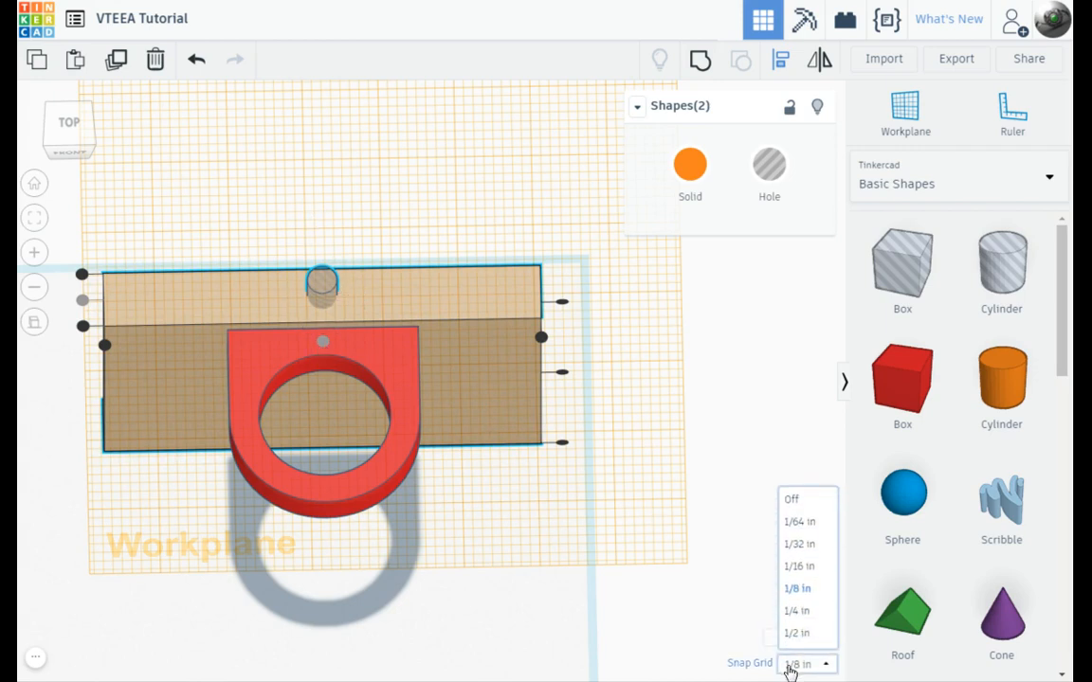
{"action": "left_click", "coordinate": [794, 633]}
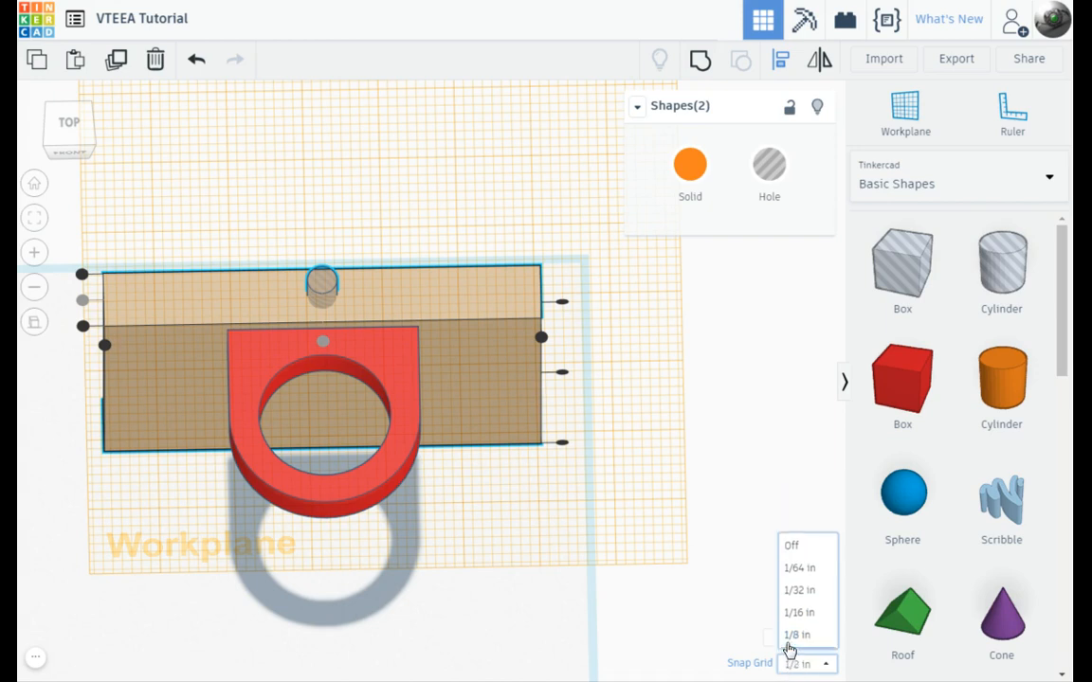
{"action": "left_click", "coordinate": [315, 299]}
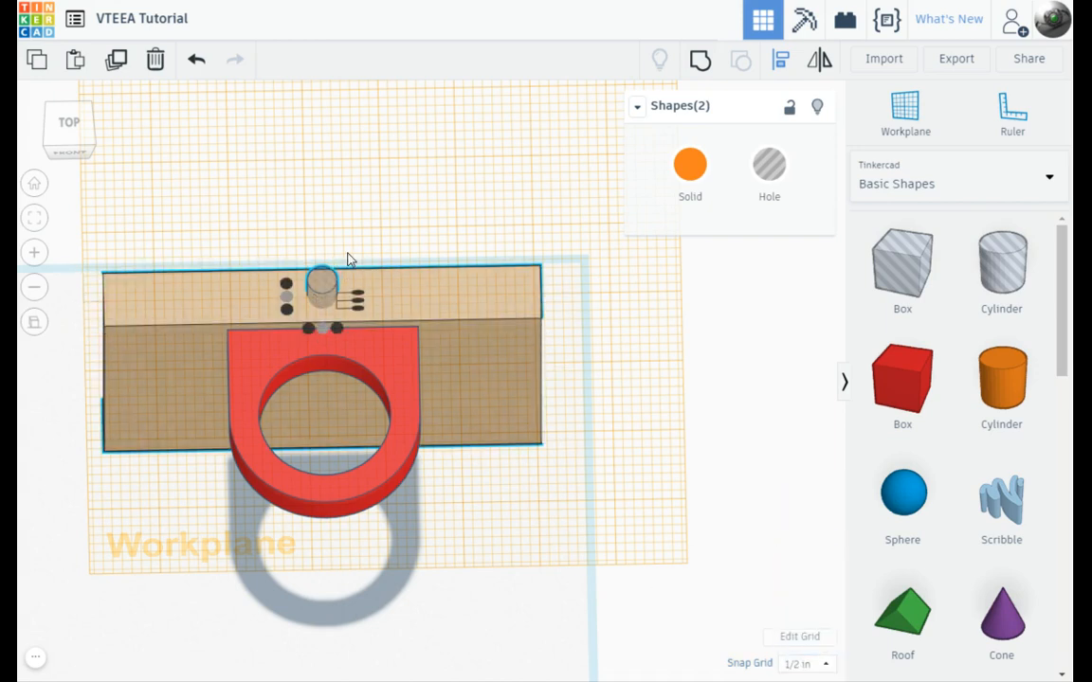
{"action": "left_click", "coordinate": [287, 273]}
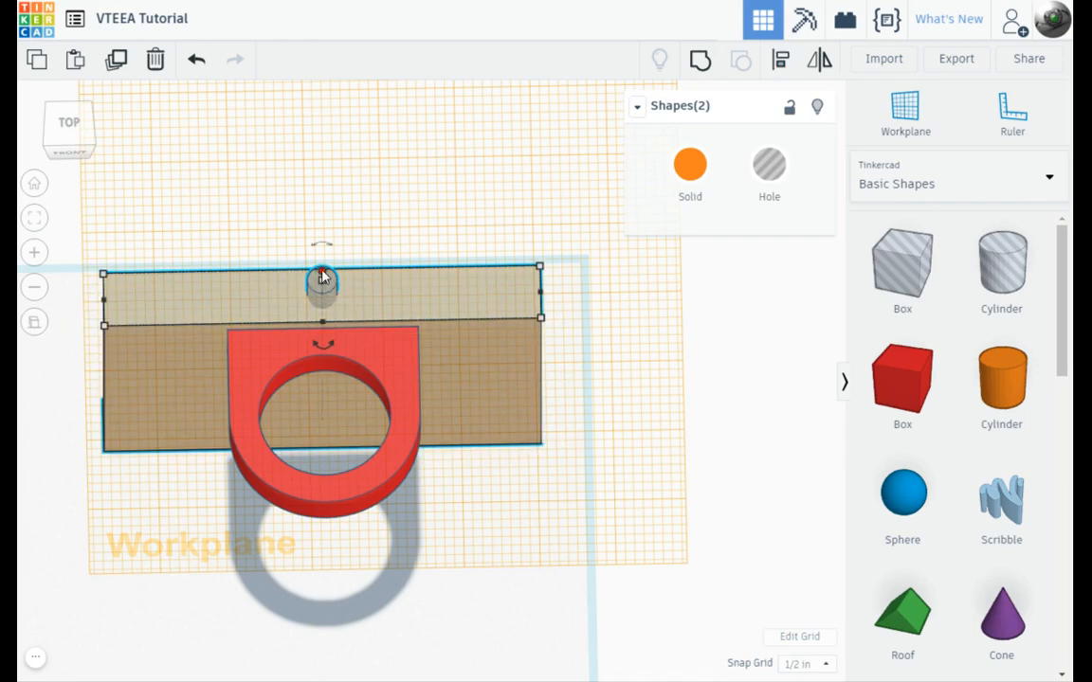
{"action": "scroll", "coordinate": [320, 275], "scroll_direction": "up", "scroll_amount": 3}
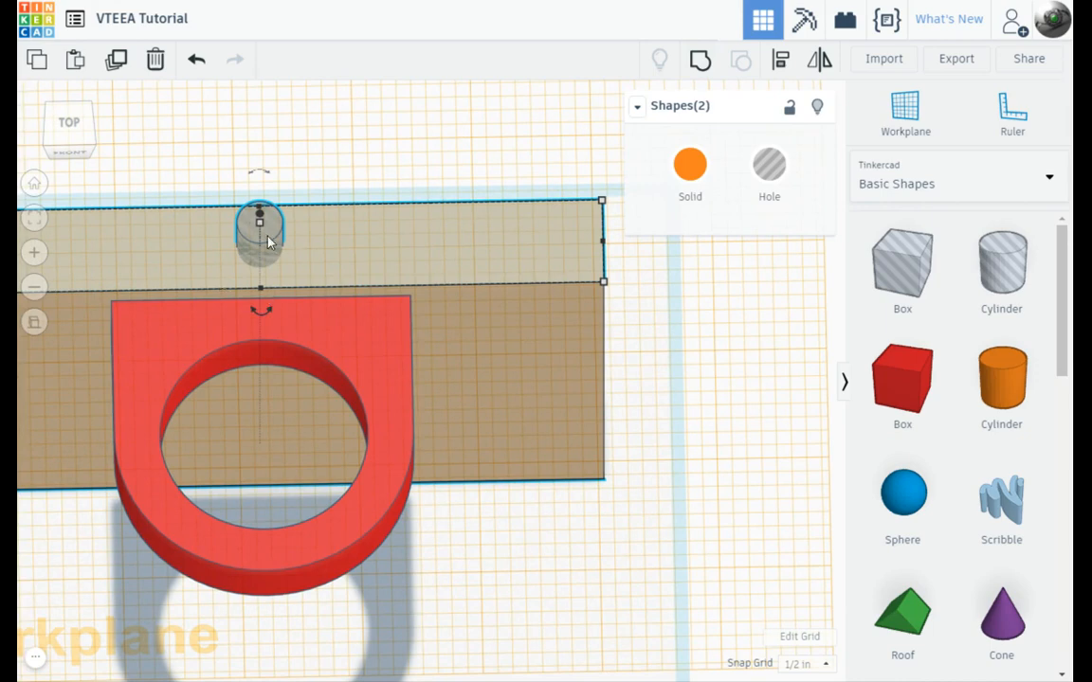
{"action": "scroll", "coordinate": [651, 407], "scroll_direction": "down", "scroll_amount": 4}
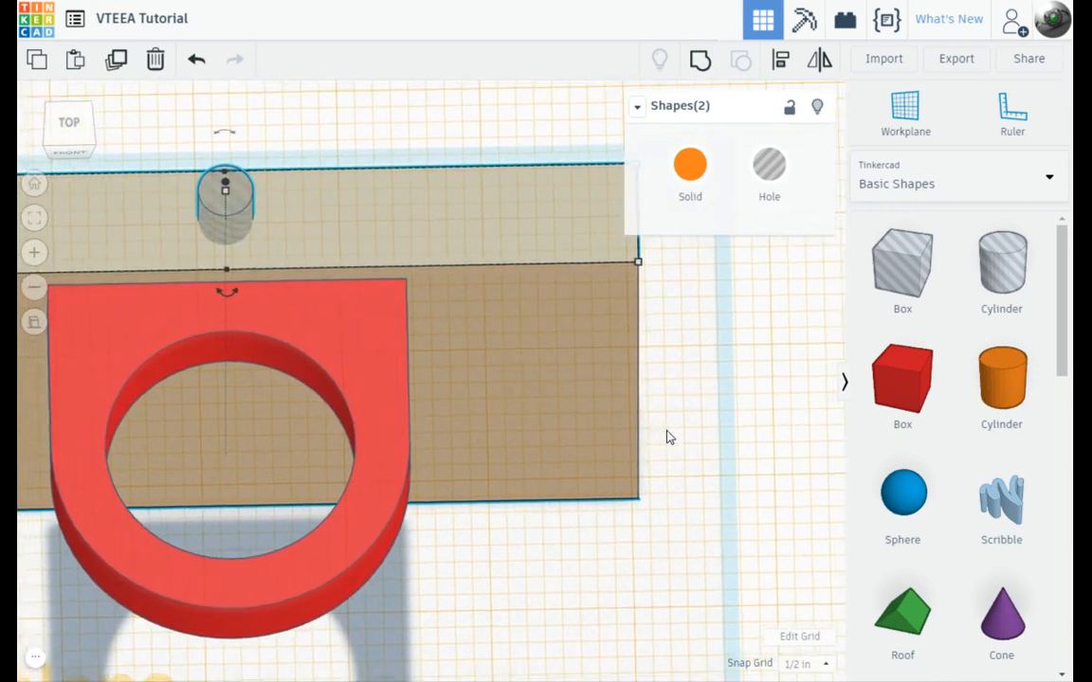
{"action": "scroll", "coordinate": [650, 464], "scroll_direction": "down", "scroll_amount": 1}
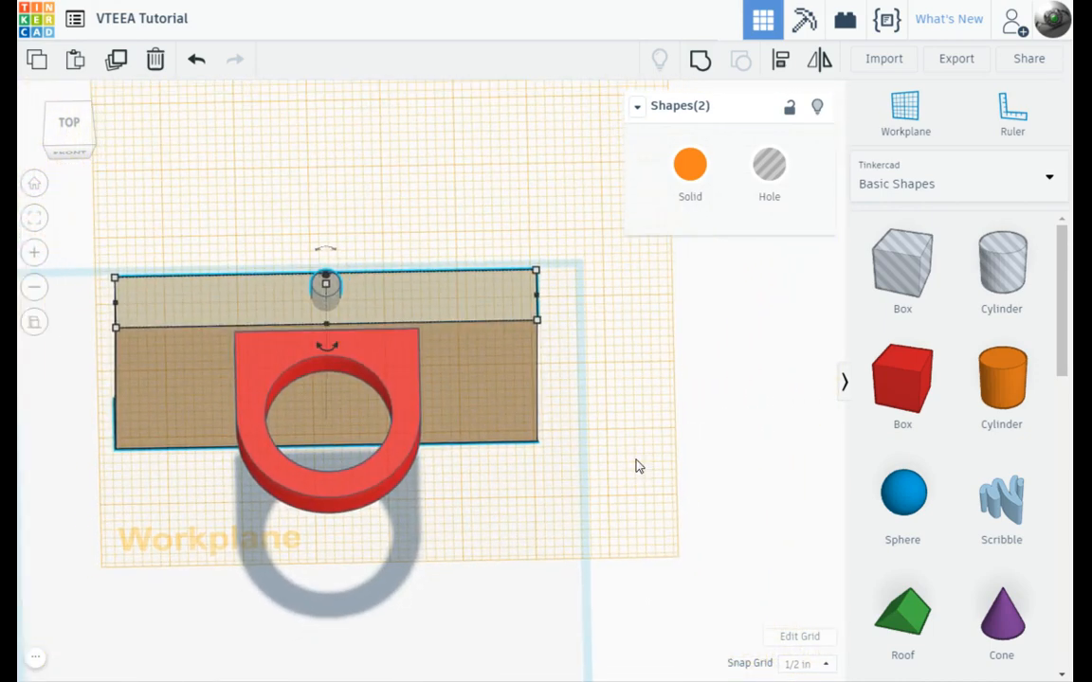
{"action": "key", "text": "ctrl+Up"}
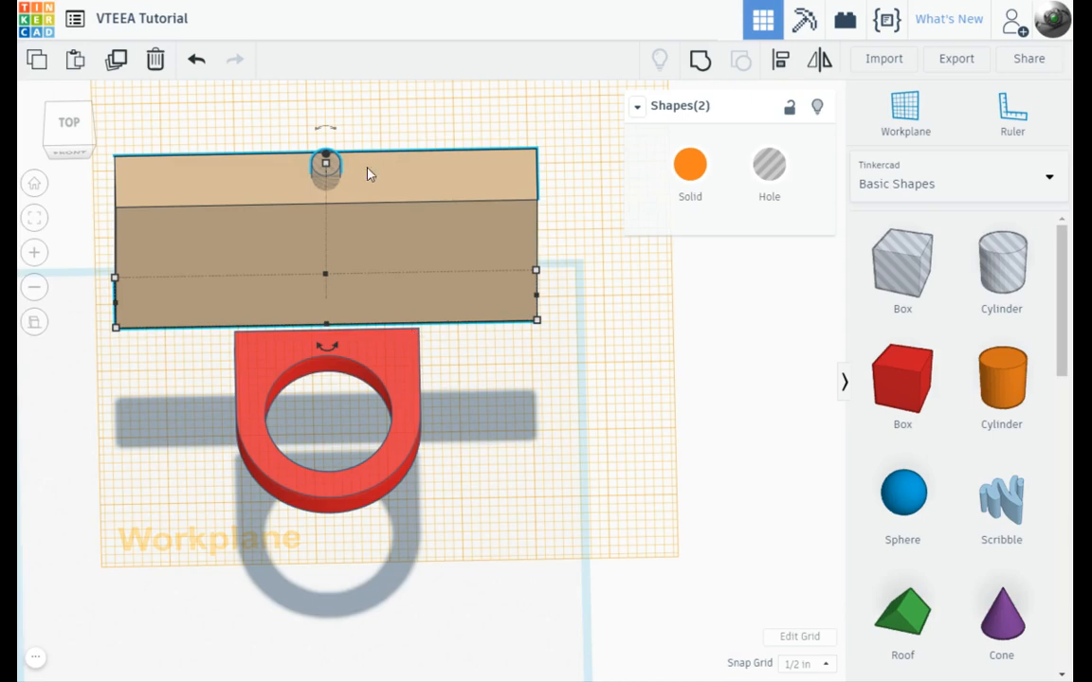
- Undo the last raise of the tan box and hole cylinder and clear the selection
{"action": "left_click", "coordinate": [196, 60]}
{"action": "left_click", "coordinate": [370, 192]}
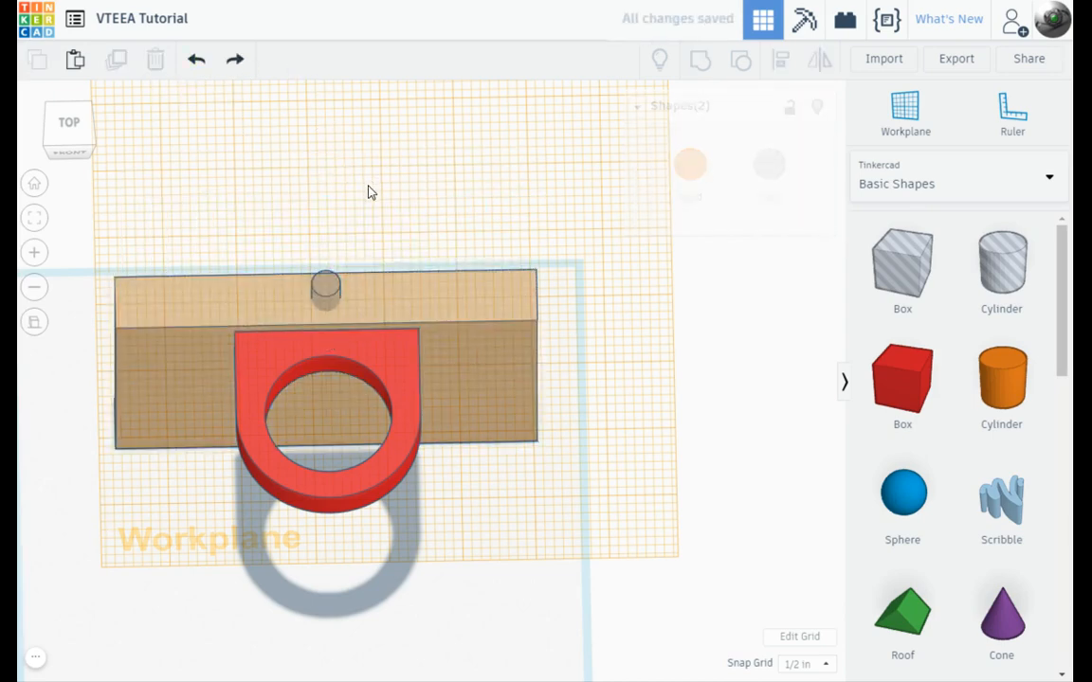
{"action": "right_click_drag", "start_coordinate": [627, 271], "coordinate": [627, 271]}
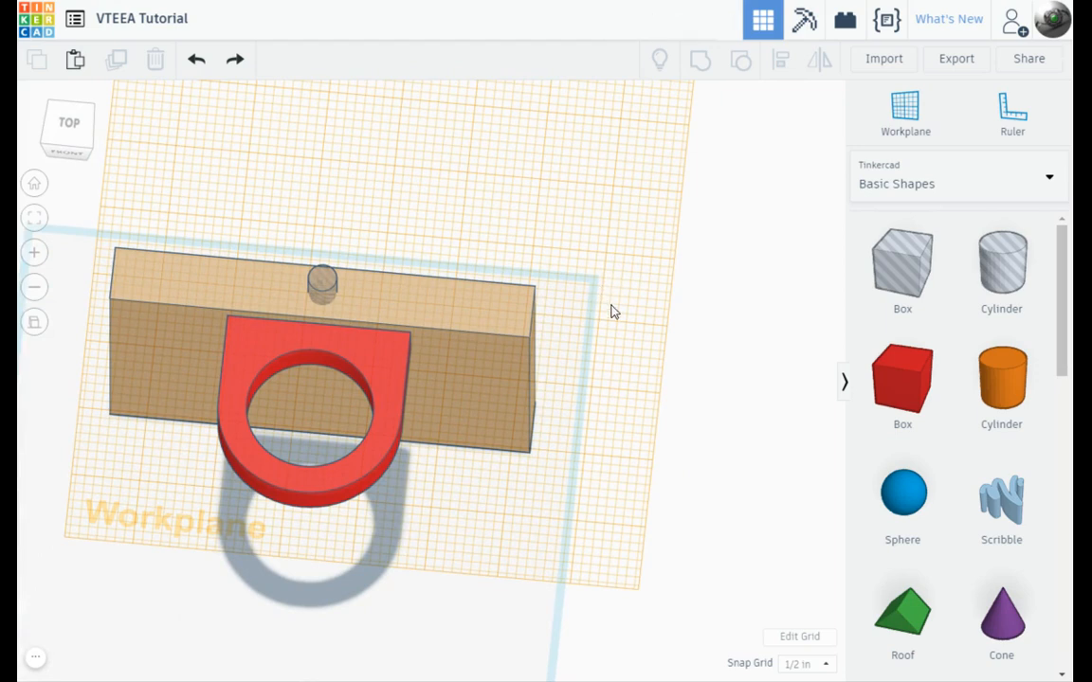
- Lower the hole cylinder into the tan box, using the 1/2 in snap grid, until its top is flush with the box's top face
{"action": "left_click", "coordinate": [331, 282]}
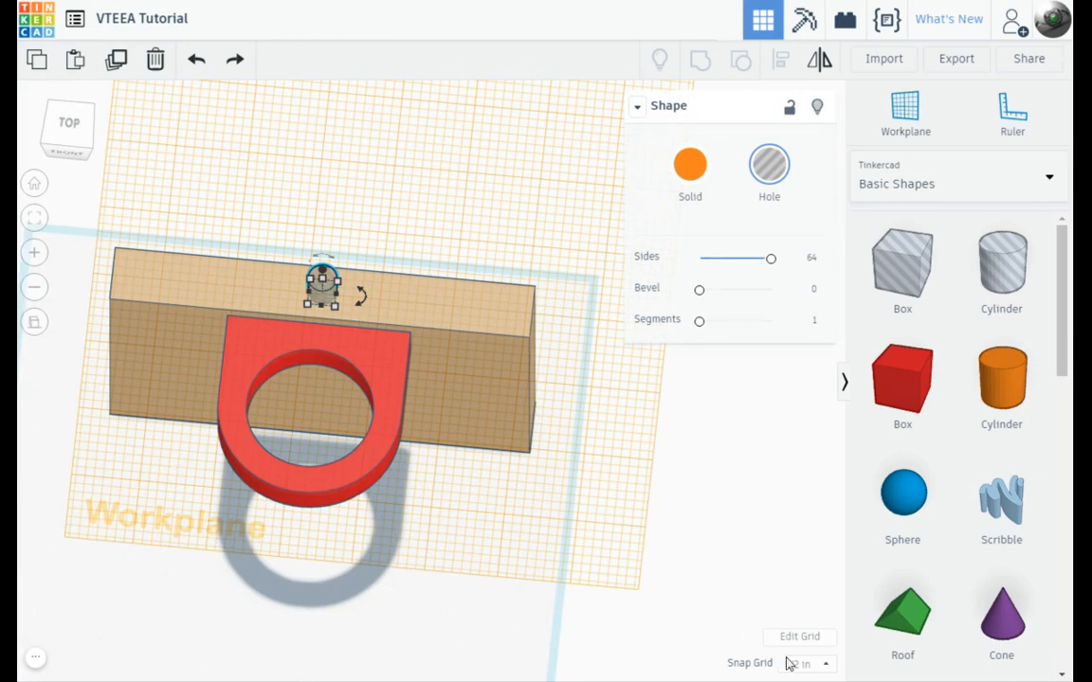
{"action": "left_click", "coordinate": [825, 666]}
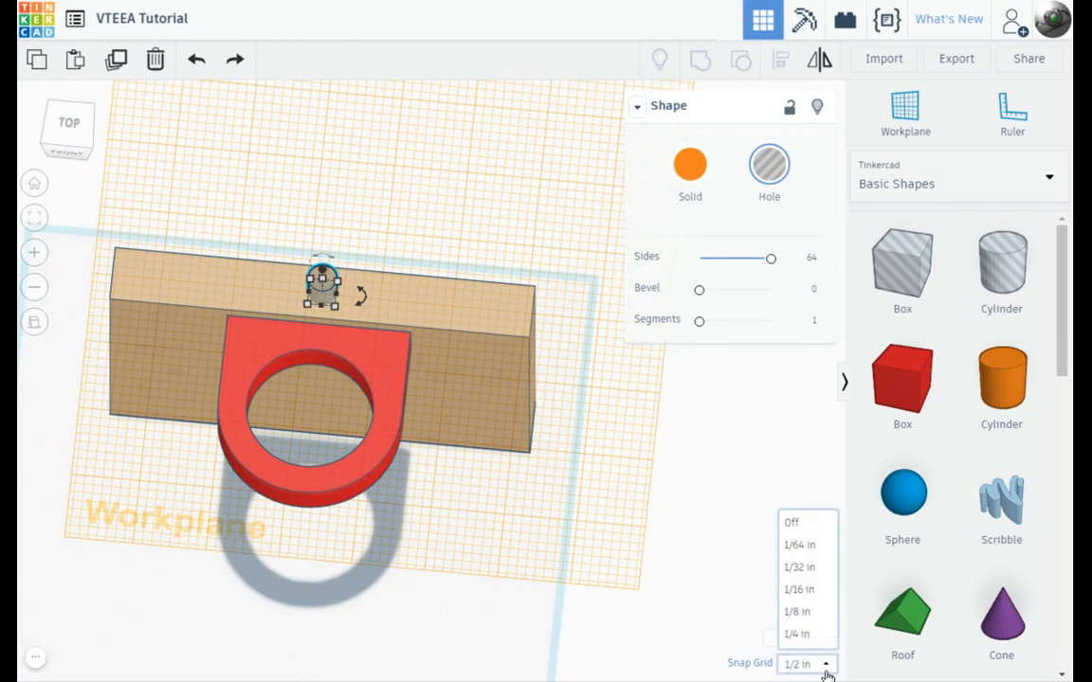
{"action": "left_click", "coordinate": [802, 666]}
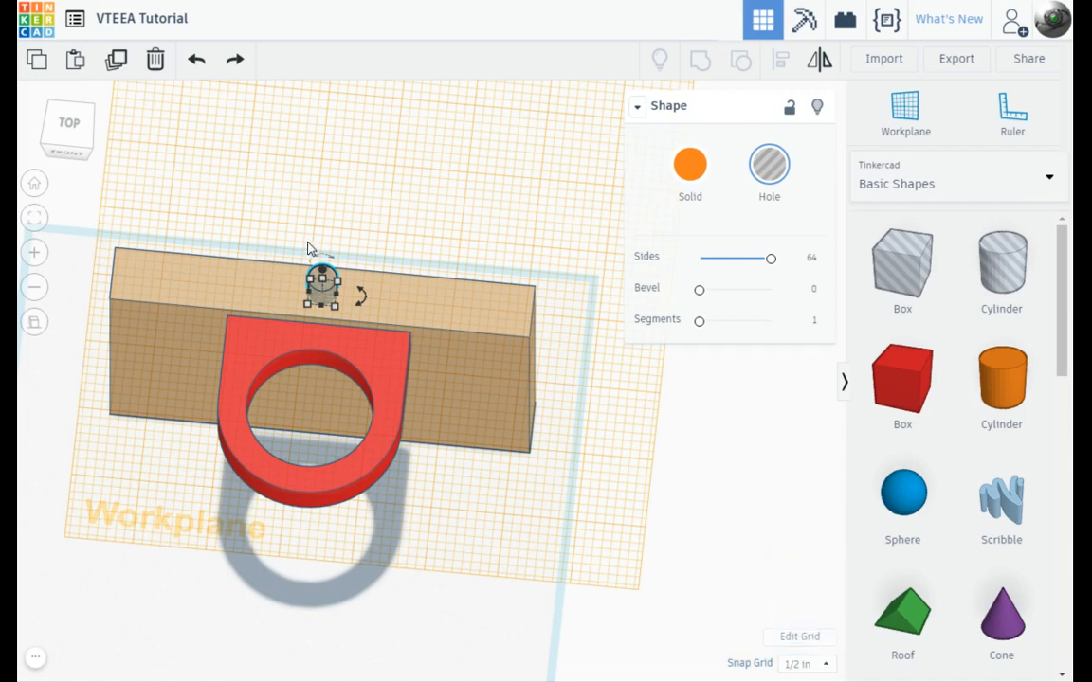
{"action": "scroll", "coordinate": [284, 274], "scroll_direction": "up", "scroll_amount": 5}
{"action": "scroll", "coordinate": [273, 345], "scroll_direction": "up", "scroll_amount": 2}
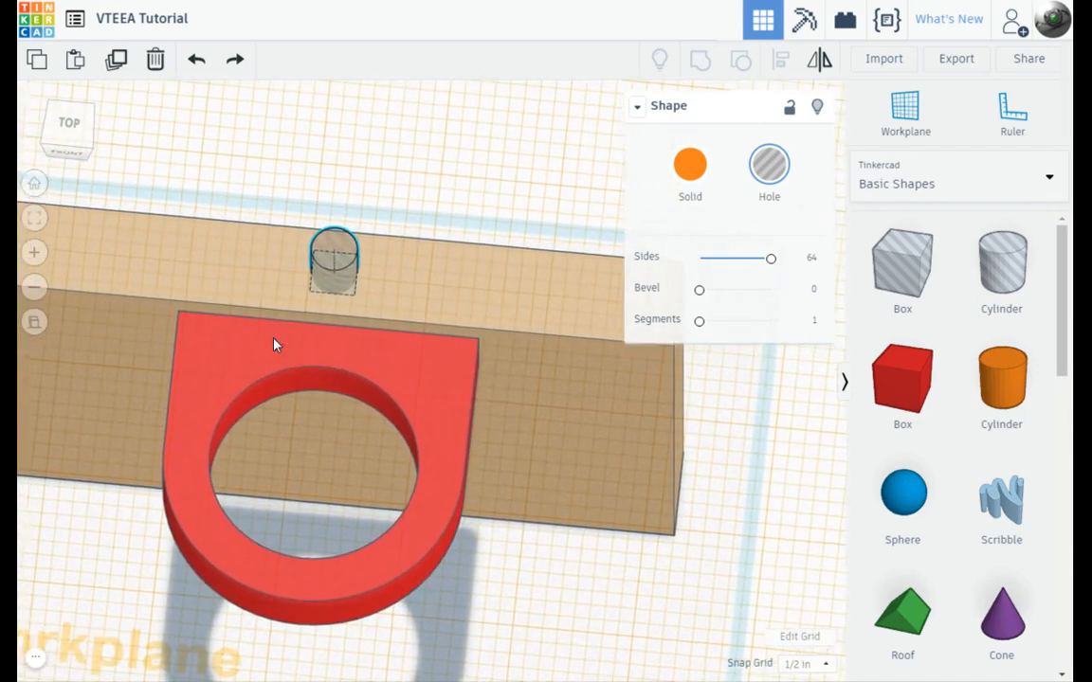
{"action": "left_click", "coordinate": [334, 239]}
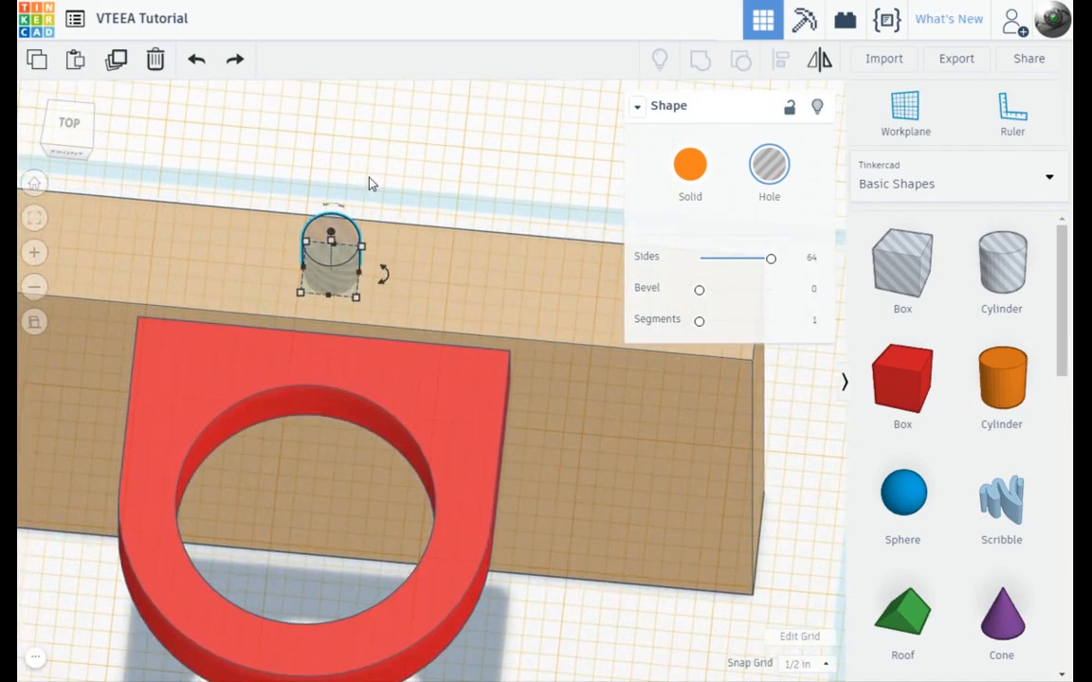
{"action": "right_click_drag", "start_coordinate": [409, 247], "coordinate": [389, 326]}
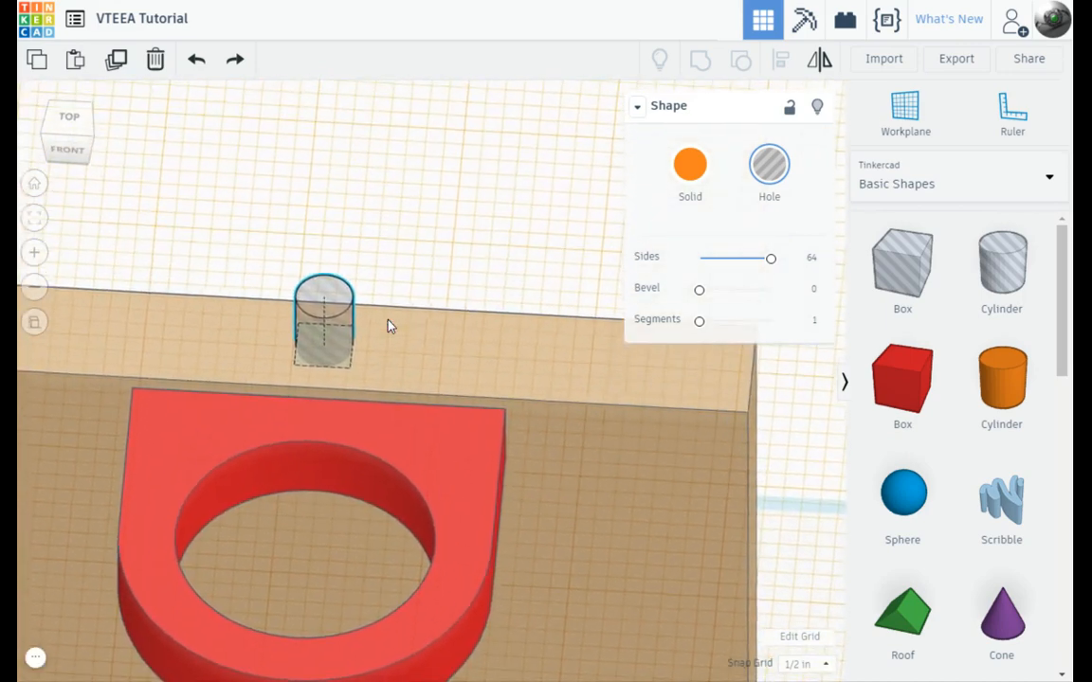
{"action": "left_click_drag", "start_coordinate": [323, 292], "coordinate": [322, 295]}
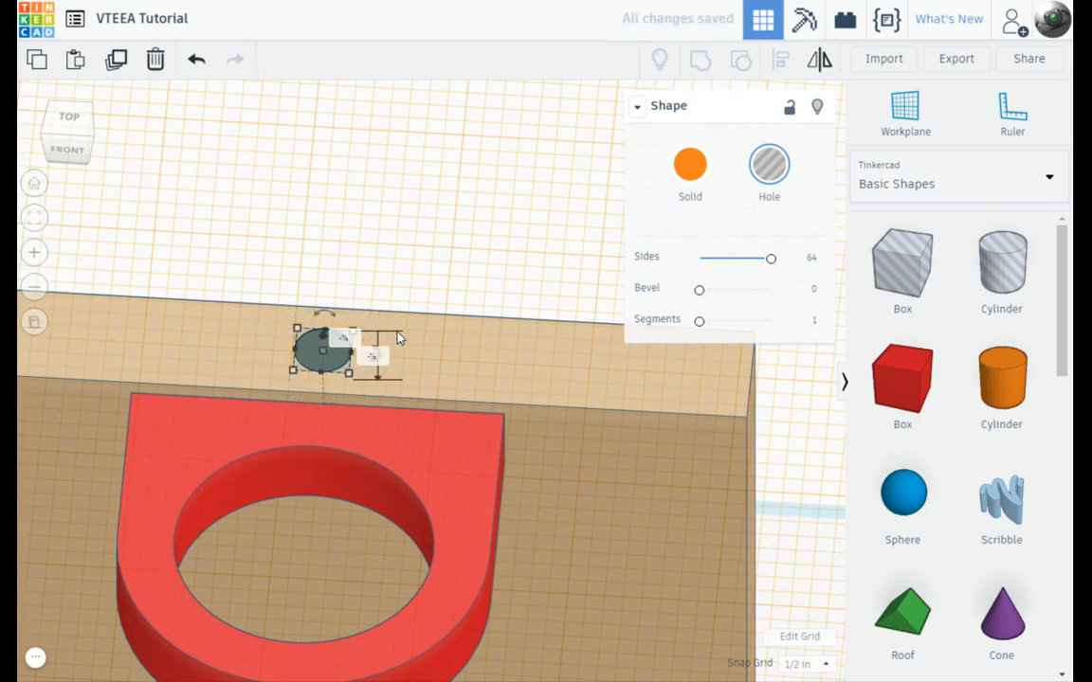
{"action": "scroll", "coordinate": [398, 338], "scroll_direction": "down", "scroll_amount": 3}
{"action": "scroll", "coordinate": [398, 337], "scroll_direction": "down", "scroll_amount": 2}
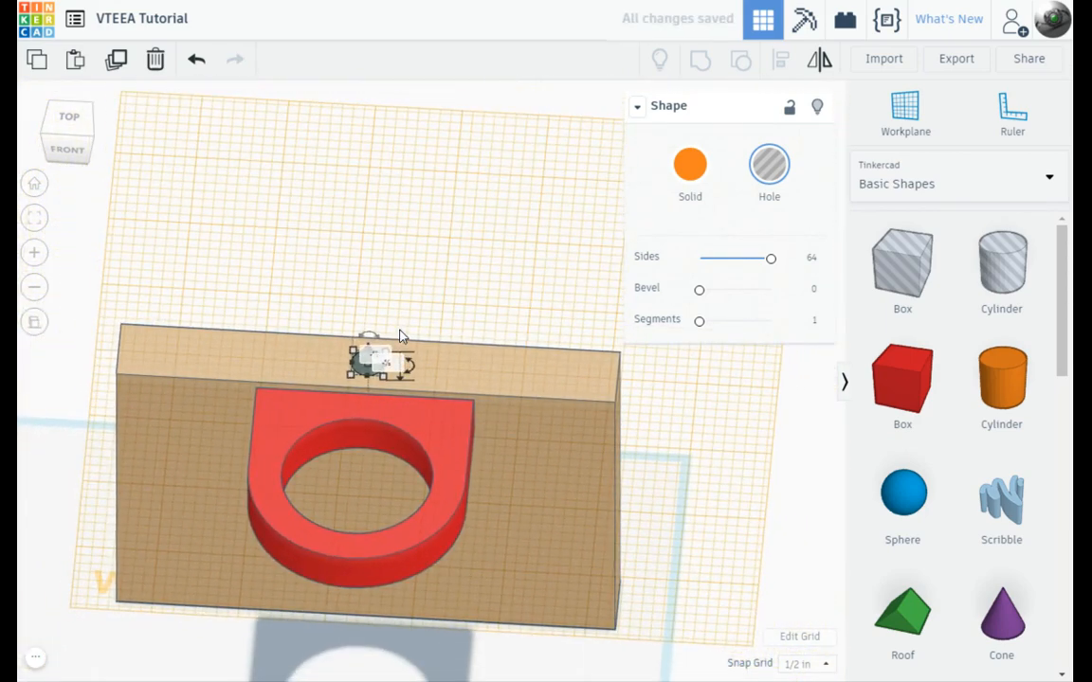
{"action": "left_click", "coordinate": [473, 309]}
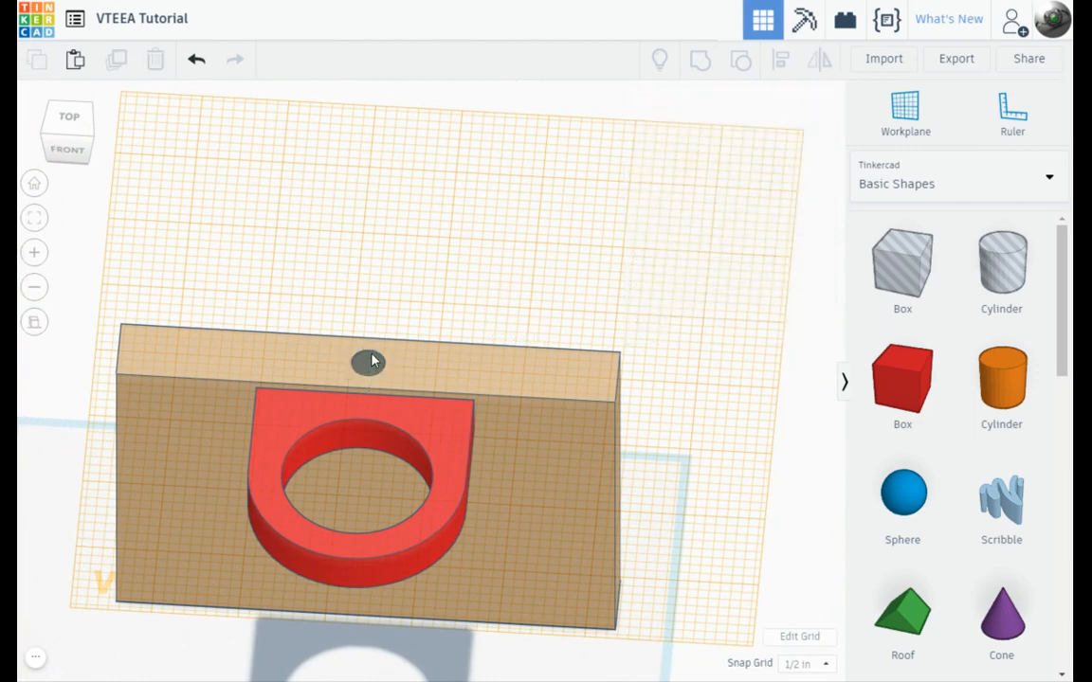
{"action": "right_click_drag", "start_coordinate": [544, 406], "coordinate": [566, 410]}
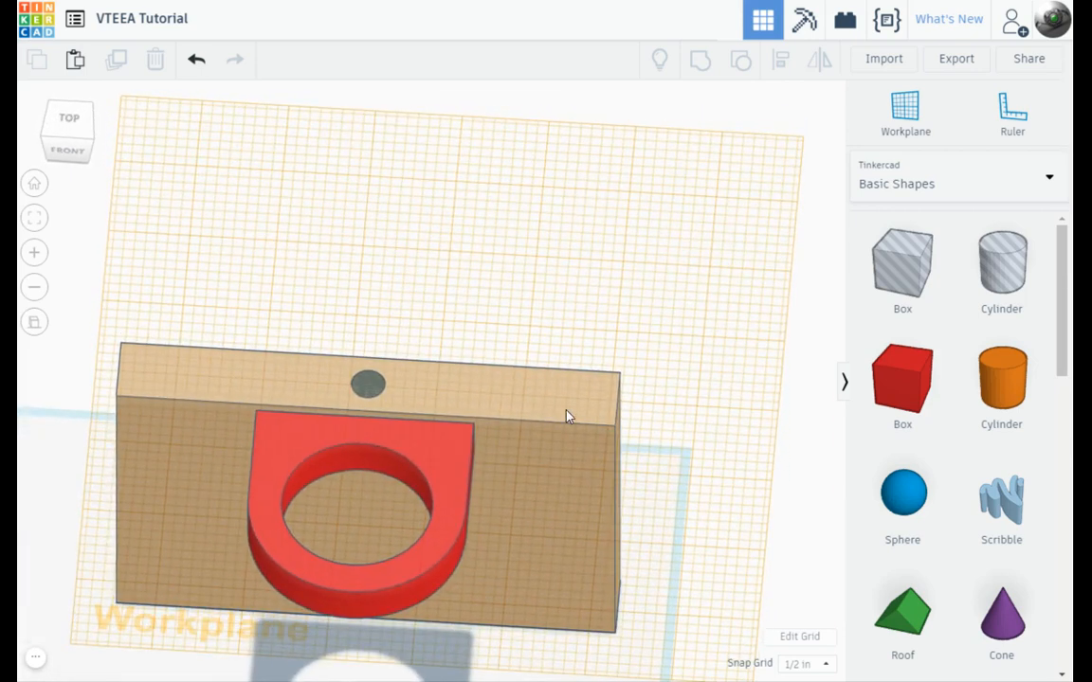
- Return the workplane to the base grid and group the tan box, red ring part and hole cylinder
{"action": "left_click", "coordinate": [895, 128]}
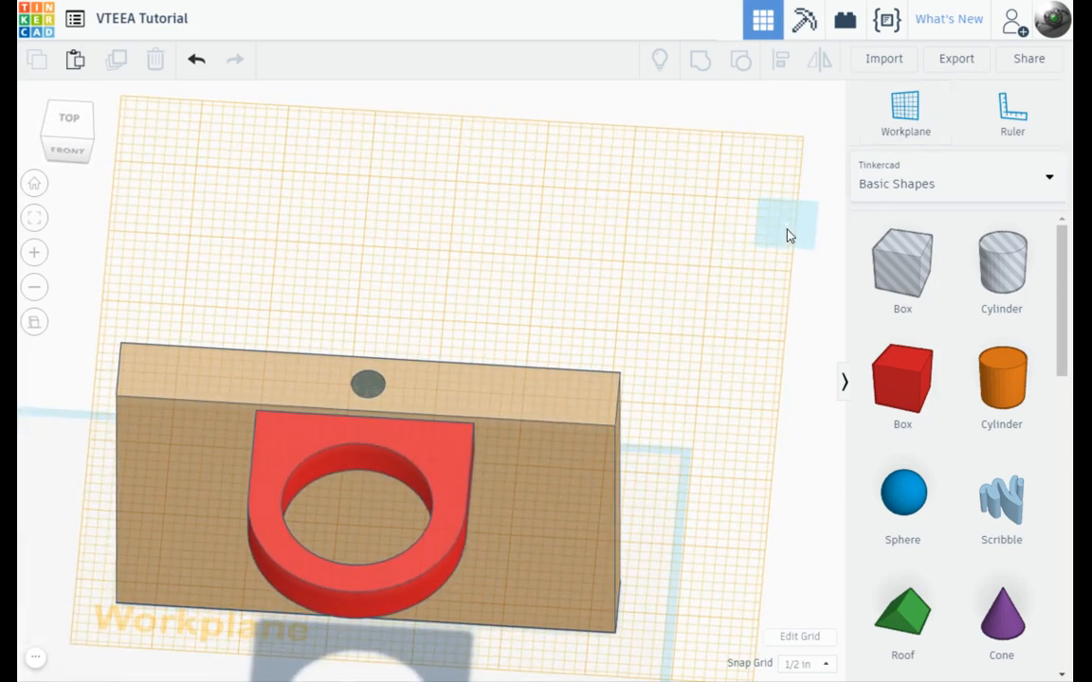
{"action": "left_click", "coordinate": [820, 240]}
{"action": "scroll", "coordinate": [667, 284], "scroll_direction": "down", "scroll_amount": 5}
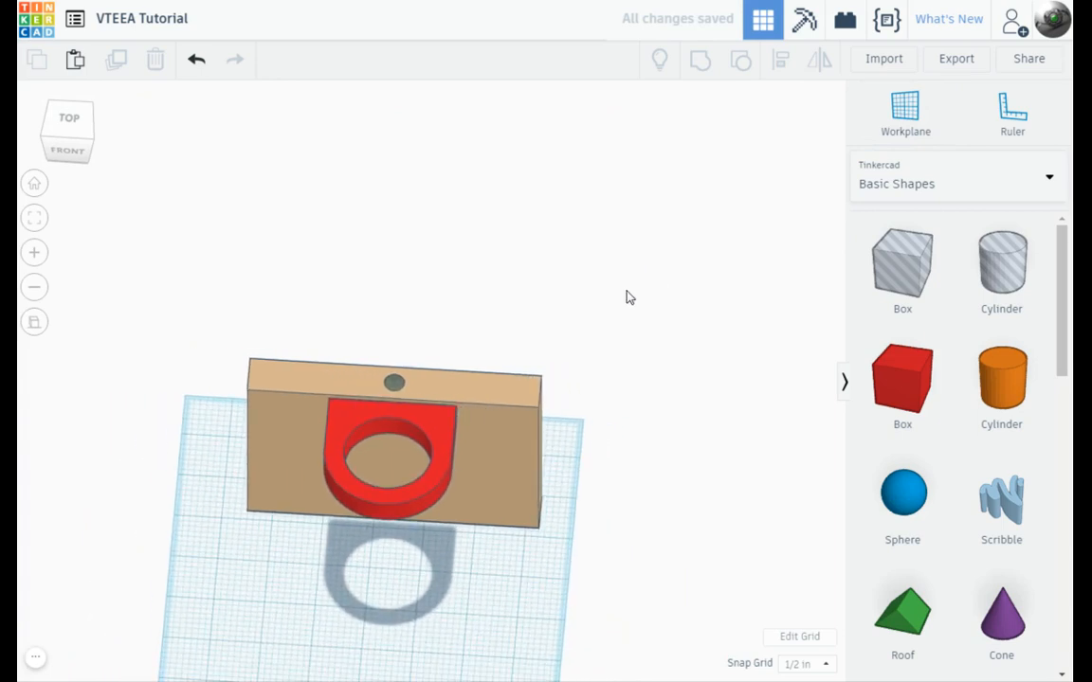
{"action": "key", "text": "ctrl+a"}
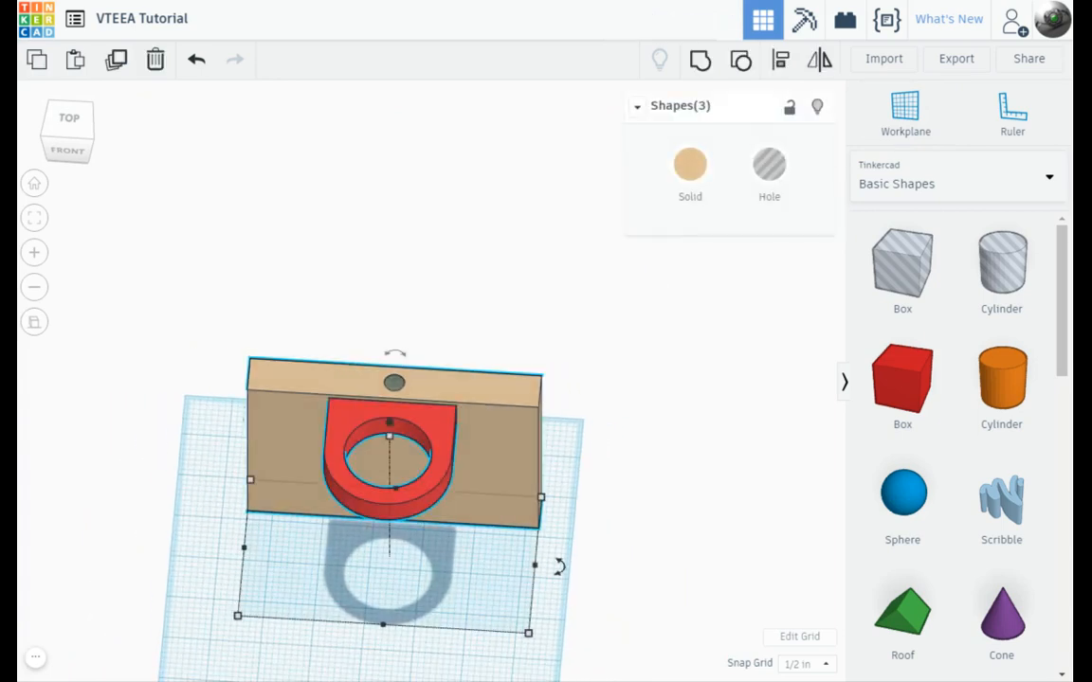
{"action": "left_click", "coordinate": [704, 62]}
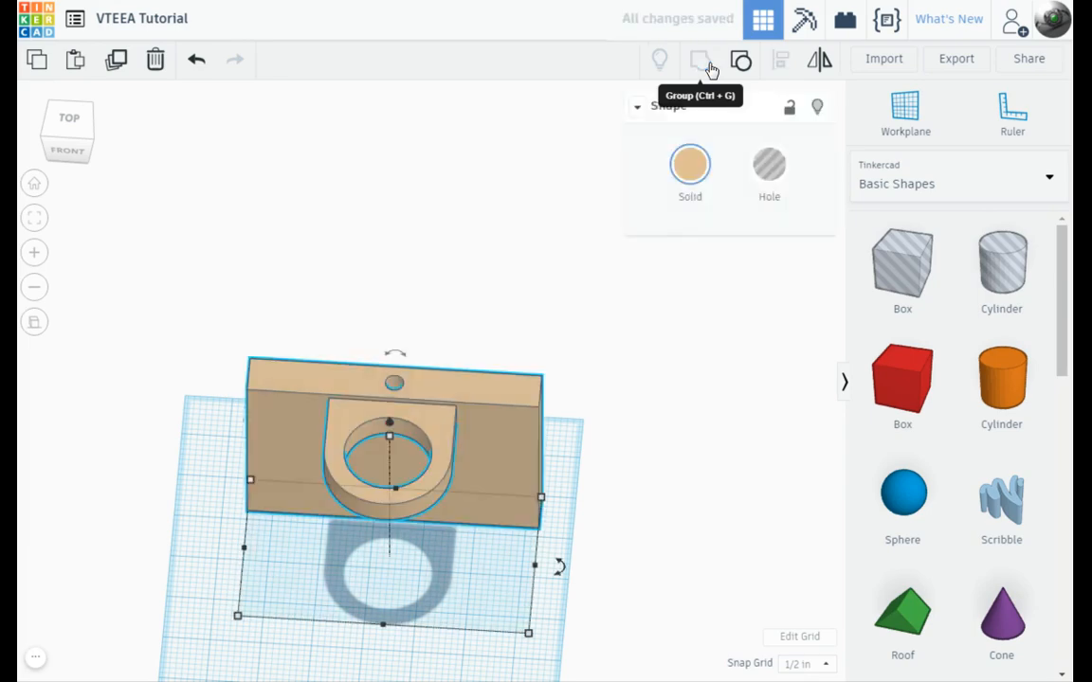
- Rotate the grouped part -180° in the plane of its large front face so the ring sits at the base, and deselect it
{"action": "right_click_drag", "start_coordinate": [574, 409], "coordinate": [540, 512]}
{"action": "right_click_drag", "start_coordinate": [379, 421], "coordinate": [325, 389]}
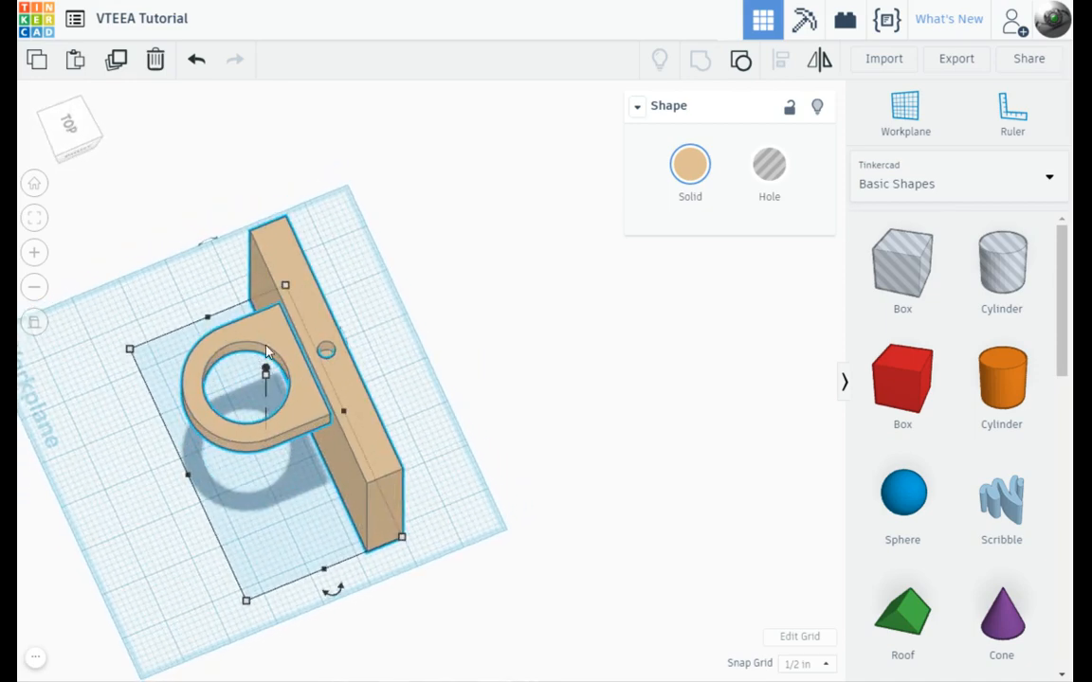
{"action": "right_click_drag", "start_coordinate": [267, 349], "coordinate": [404, 372]}
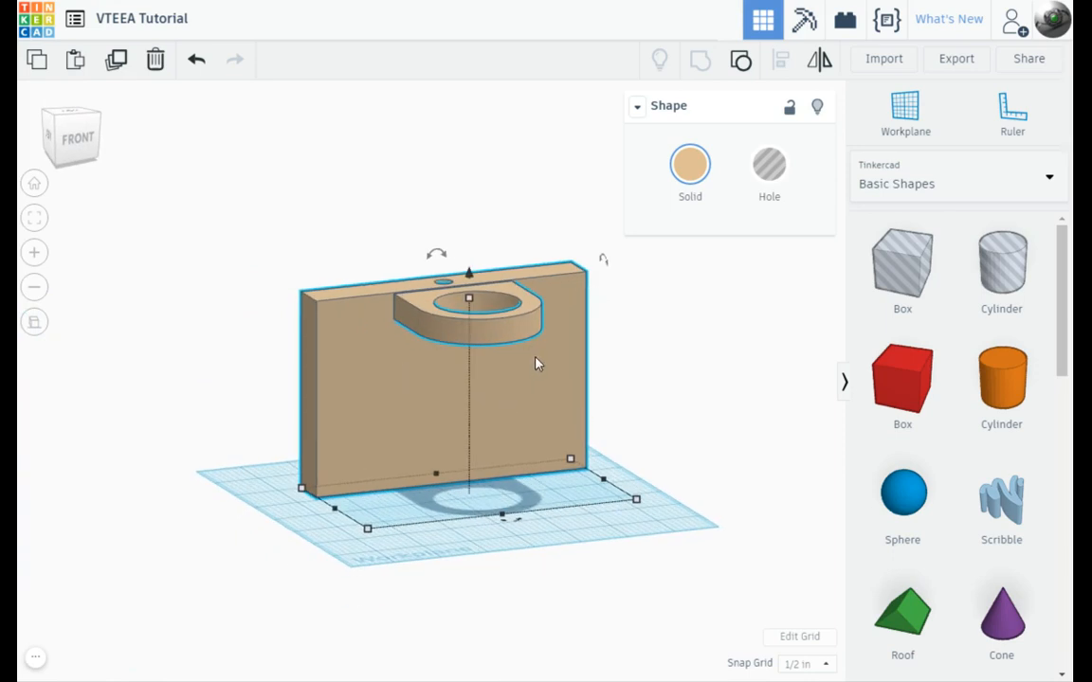
{"action": "left_click_drag", "start_coordinate": [436, 256], "coordinate": [434, 256]}
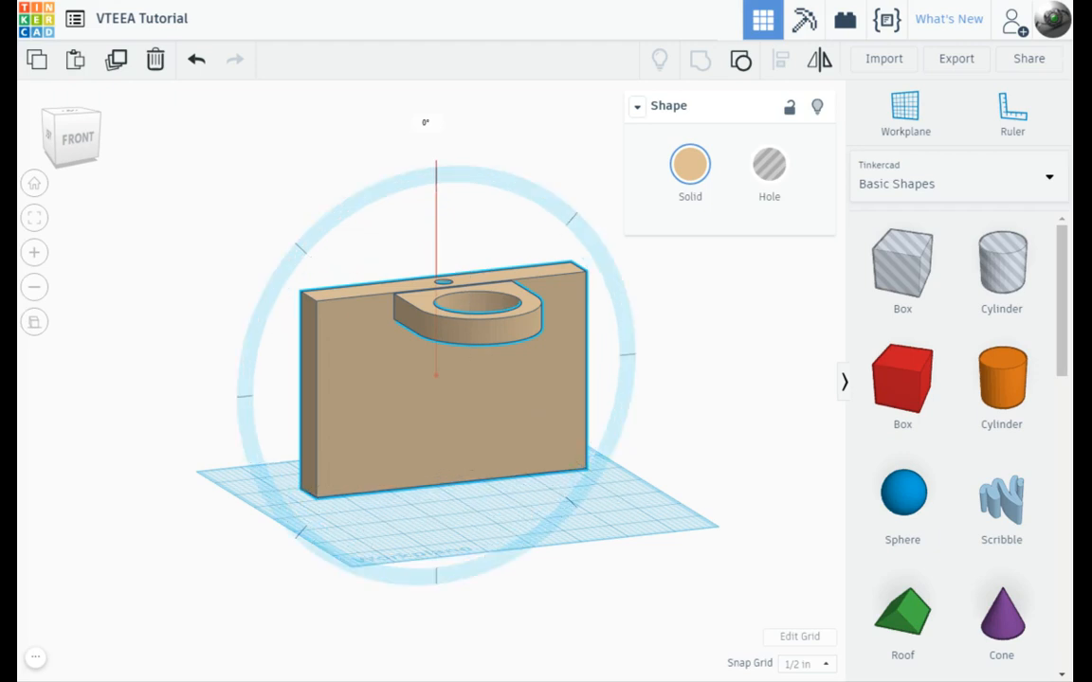
{"action": "left_click_drag", "start_coordinate": [434, 255], "coordinate": [554, 374], "text": "shift"}
{"action": "left_click_drag", "start_coordinate": [640, 353], "coordinate": [431, 607], "text": "shift"}
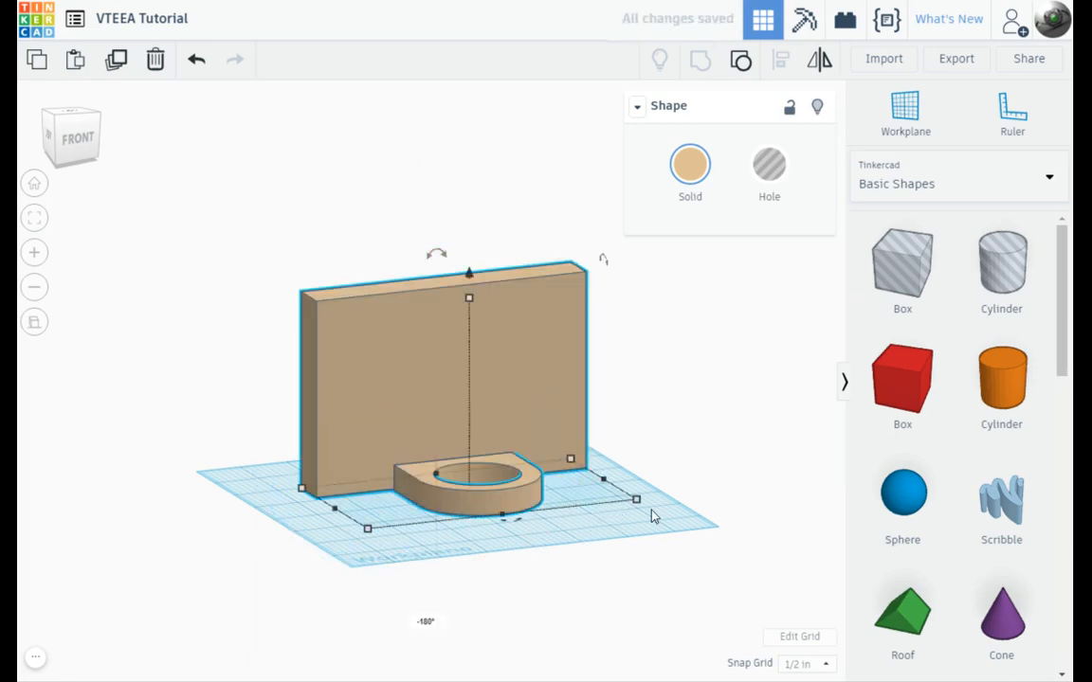
{"action": "left_click", "coordinate": [667, 403]}
{"action": "right_click_drag", "start_coordinate": [663, 389], "coordinate": [620, 433]}
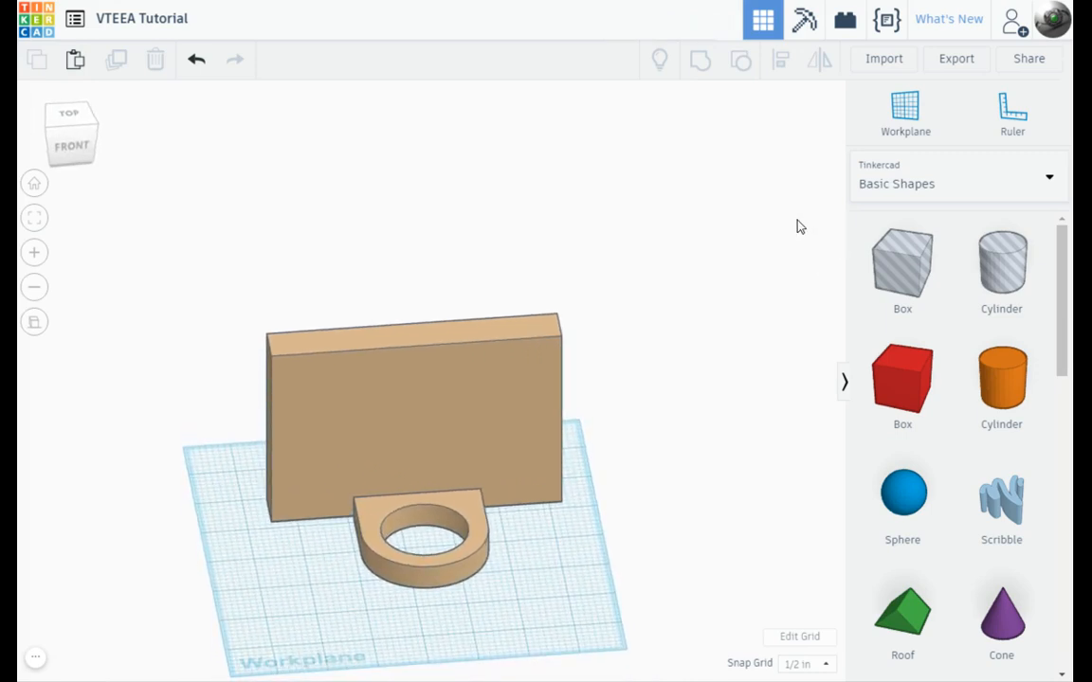
- Look through the range of shapes in the Basic Shapes library
{"action": "scroll", "coordinate": [970, 304], "scroll_direction": "down", "scroll_amount": 6}
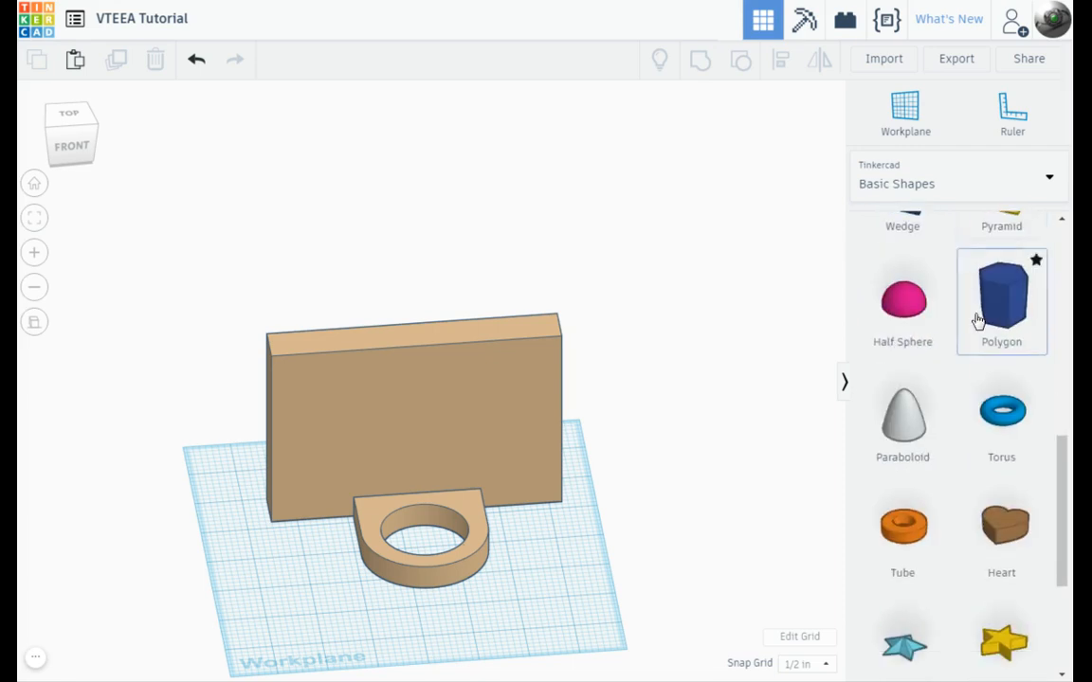
{"action": "scroll", "coordinate": [977, 317], "scroll_direction": "up", "scroll_amount": 5}
{"action": "scroll", "coordinate": [976, 318], "scroll_direction": "down", "scroll_amount": 7}
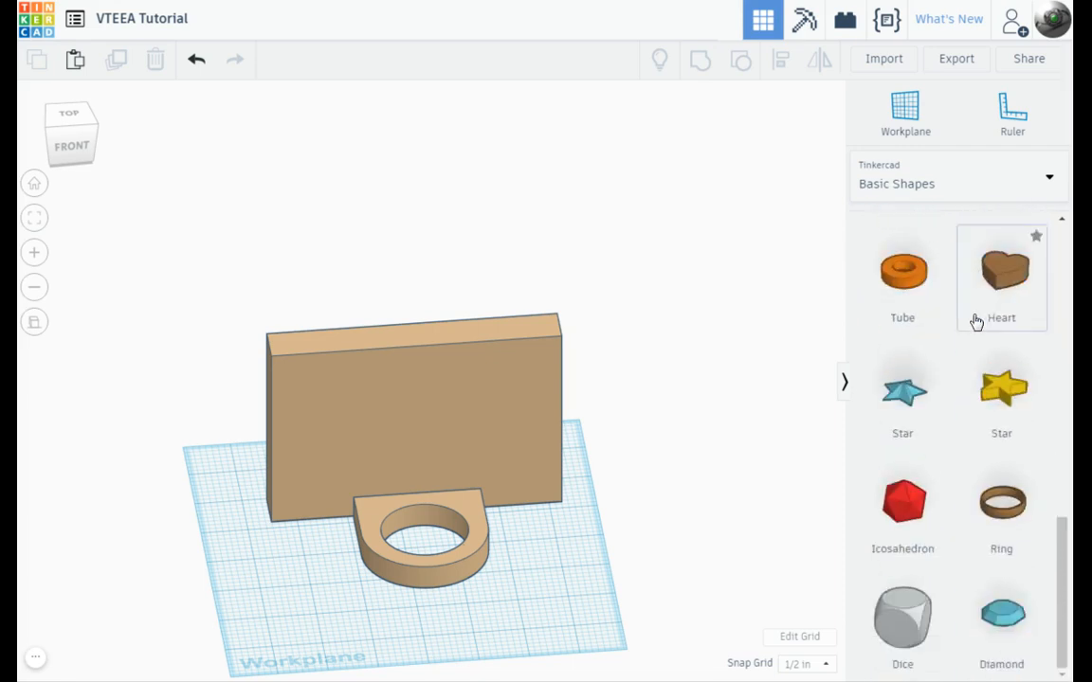
{"action": "scroll", "coordinate": [976, 331], "scroll_direction": "up", "scroll_amount": 4}
{"action": "scroll", "coordinate": [976, 339], "scroll_direction": "up", "scroll_amount": 5}
{"action": "scroll", "coordinate": [995, 414], "scroll_direction": "down", "scroll_amount": 2}
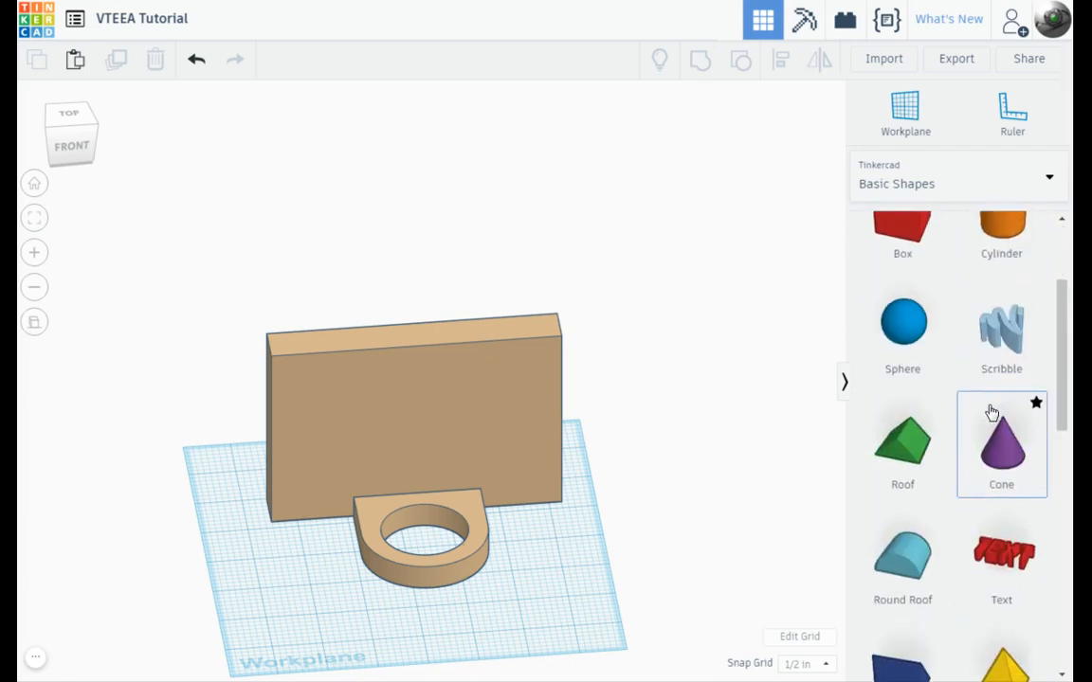
{"action": "scroll", "coordinate": [1006, 360], "scroll_direction": "up", "scroll_amount": 2}
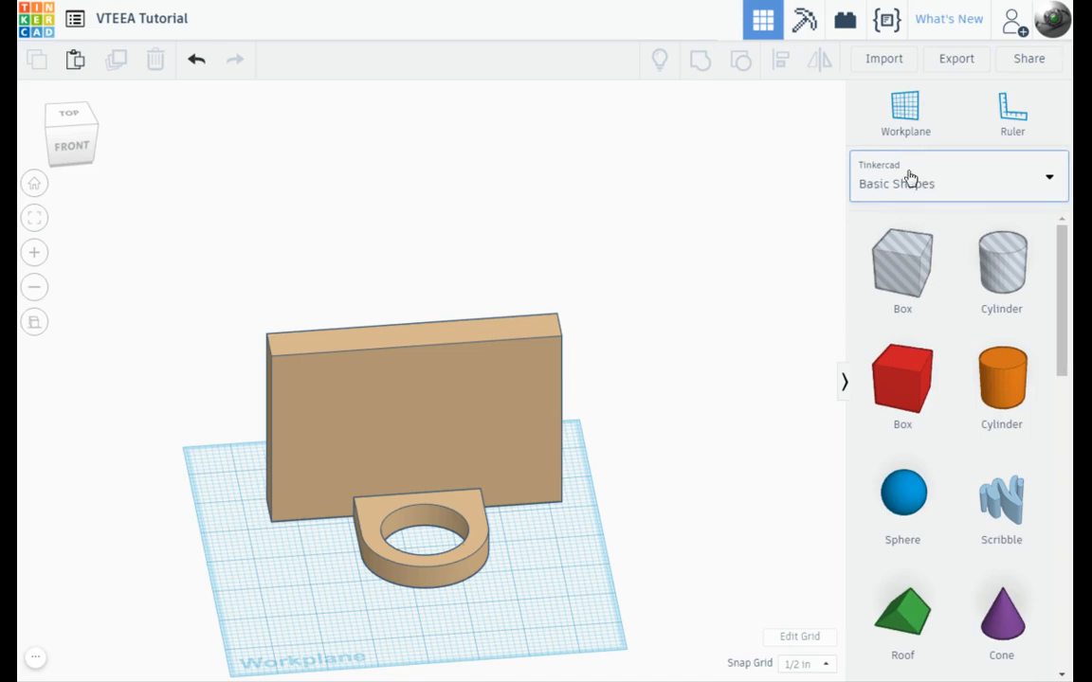
- Switch the shape library to the Featured shape generators and browse as far as US States
{"action": "left_click", "coordinate": [959, 167]}
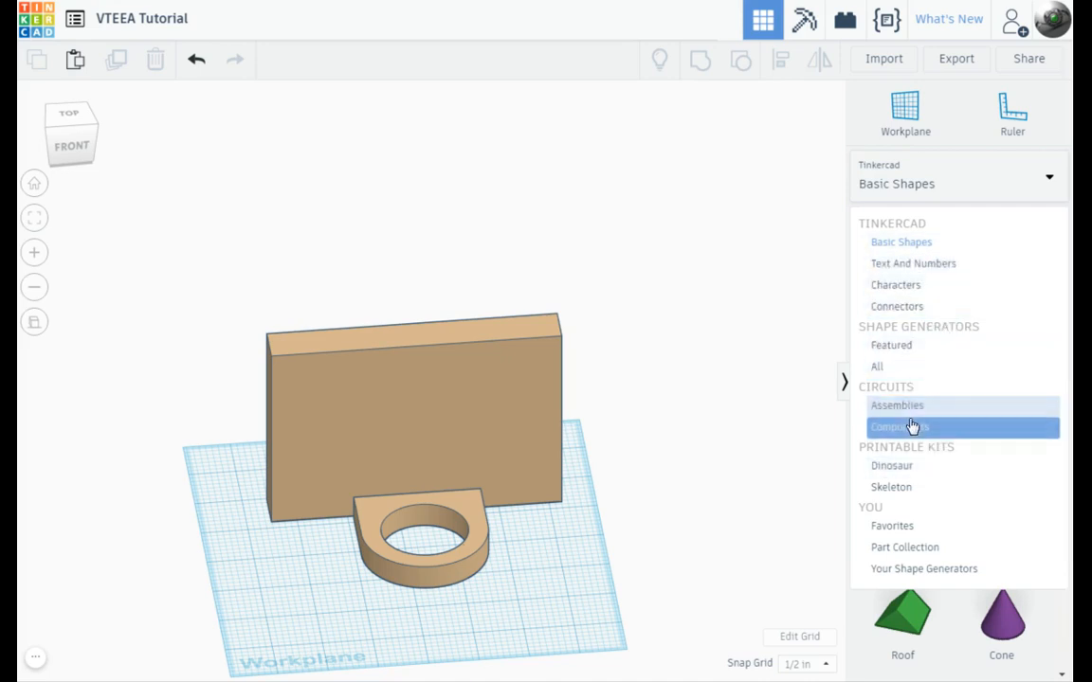
{"action": "left_click", "coordinate": [891, 350]}
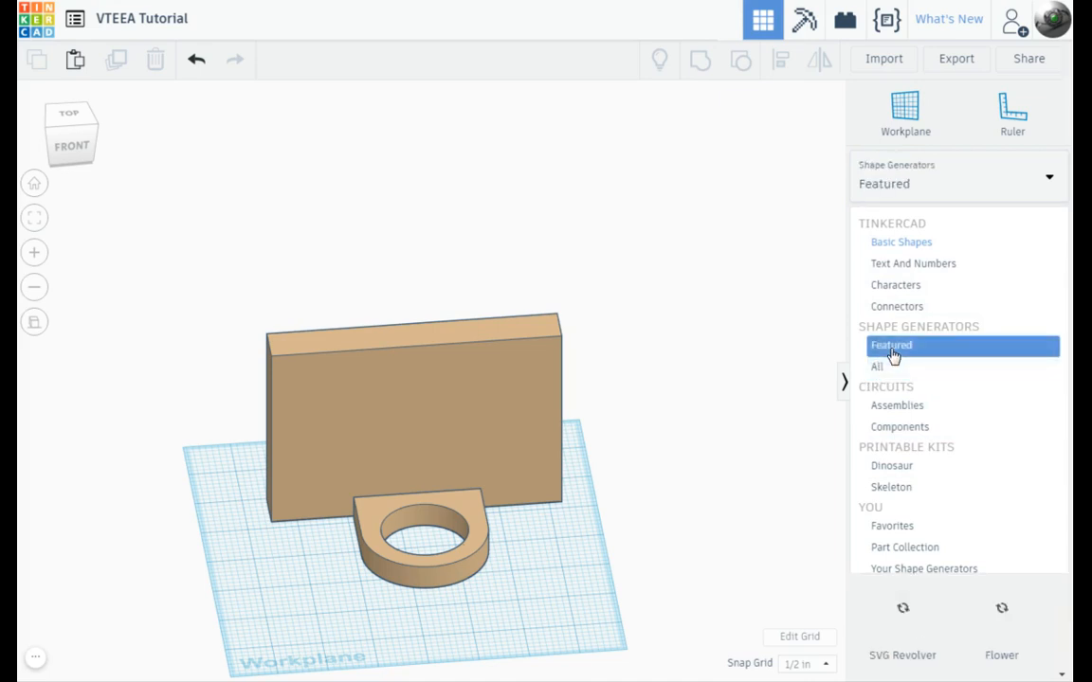
{"action": "scroll", "coordinate": [1058, 299], "scroll_direction": "down", "scroll_amount": 5}
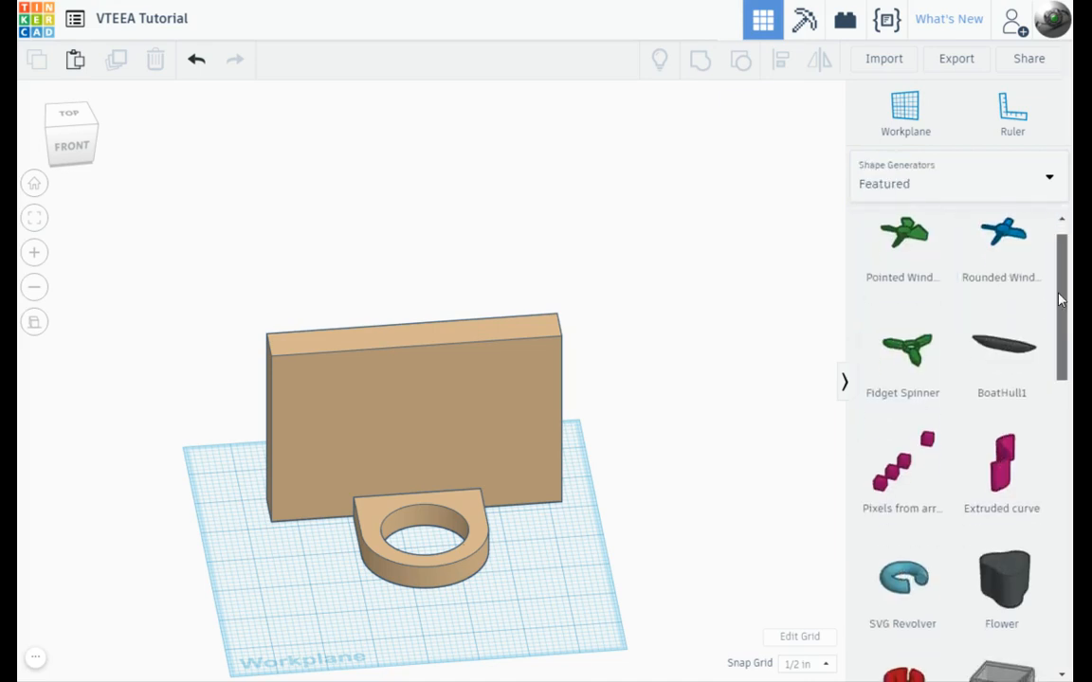
{"action": "scroll", "coordinate": [1058, 300], "scroll_direction": "down", "scroll_amount": 5}
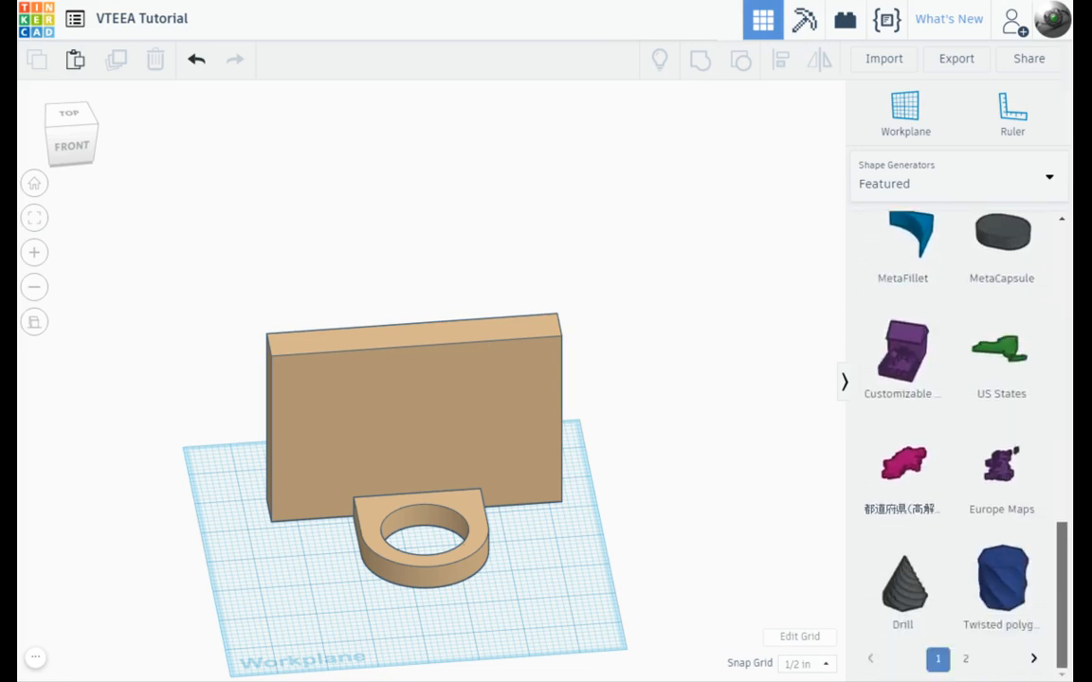
{"action": "scroll", "coordinate": [957, 398], "scroll_direction": "up", "scroll_amount": 1}
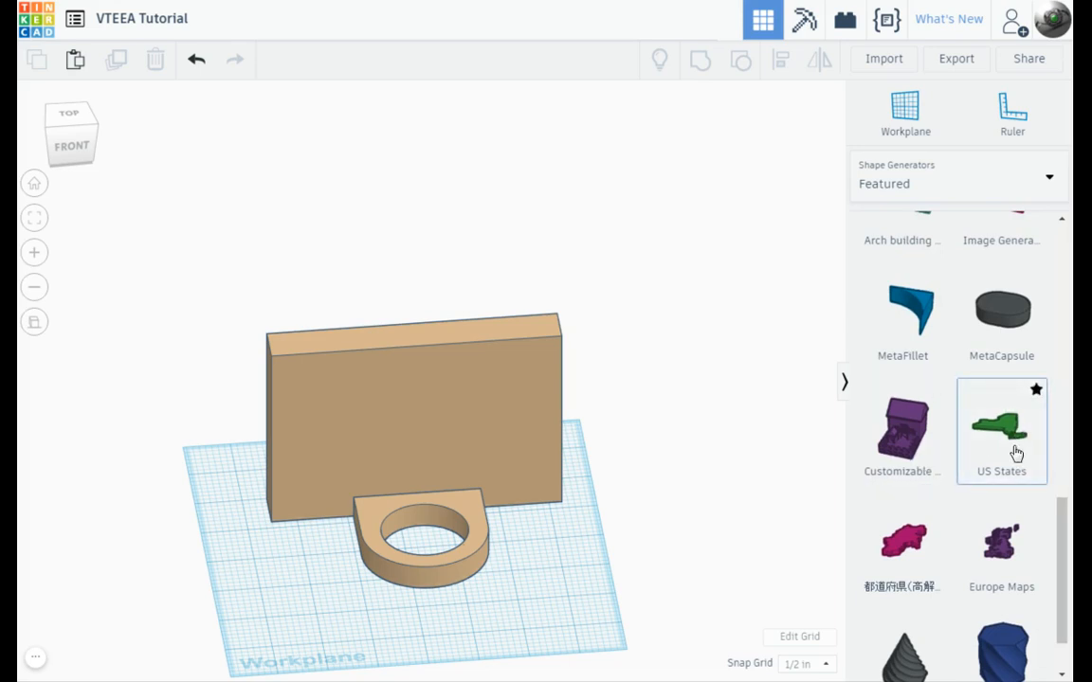
- Try out a US States shape with the Virginia symbol on the workplane in front of the part, and delete it
{"action": "left_click_drag", "start_coordinate": [1016, 455], "coordinate": [503, 621]}
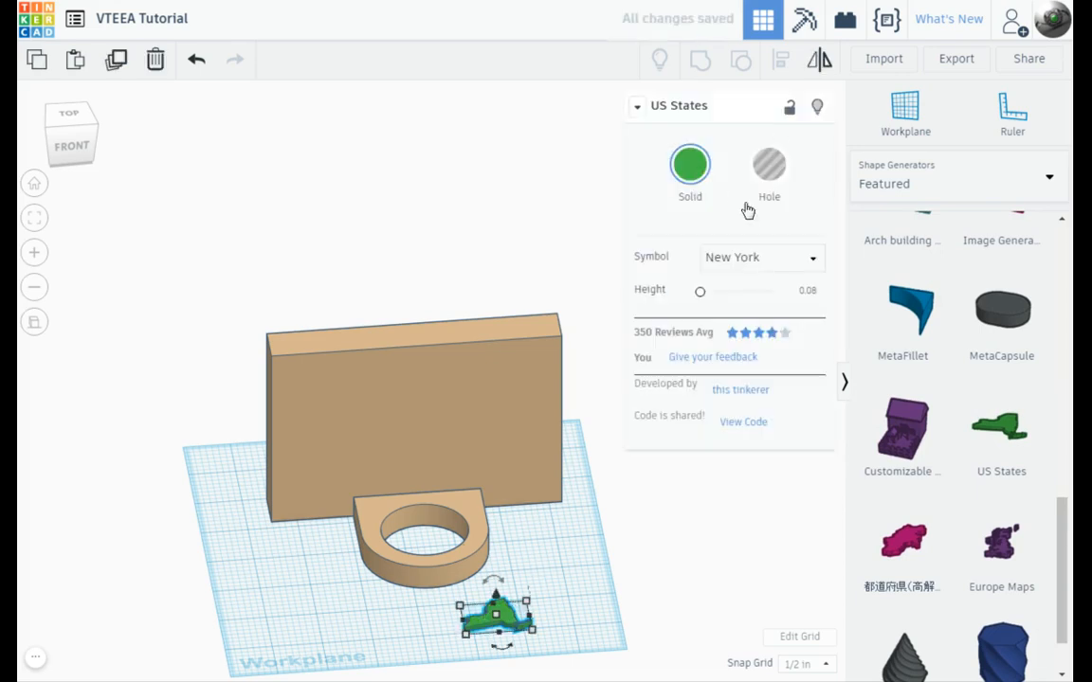
{"action": "left_click", "coordinate": [820, 270]}
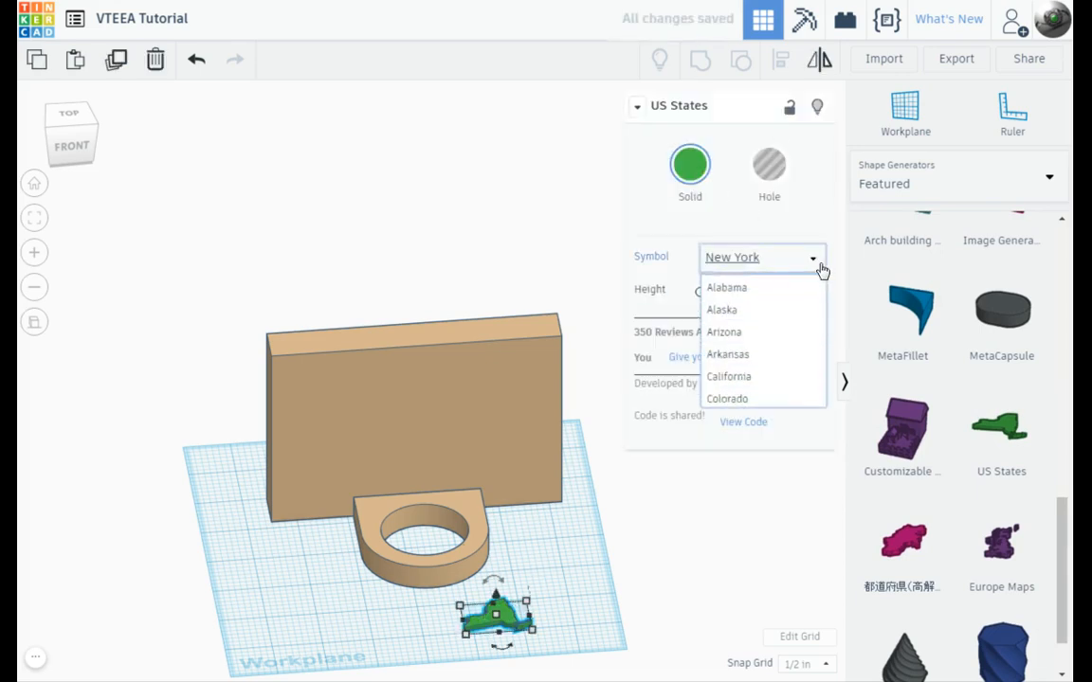
{"action": "scroll", "coordinate": [792, 358], "scroll_direction": "down", "scroll_amount": 5}
{"action": "scroll", "coordinate": [792, 358], "scroll_direction": "down", "scroll_amount": 5}
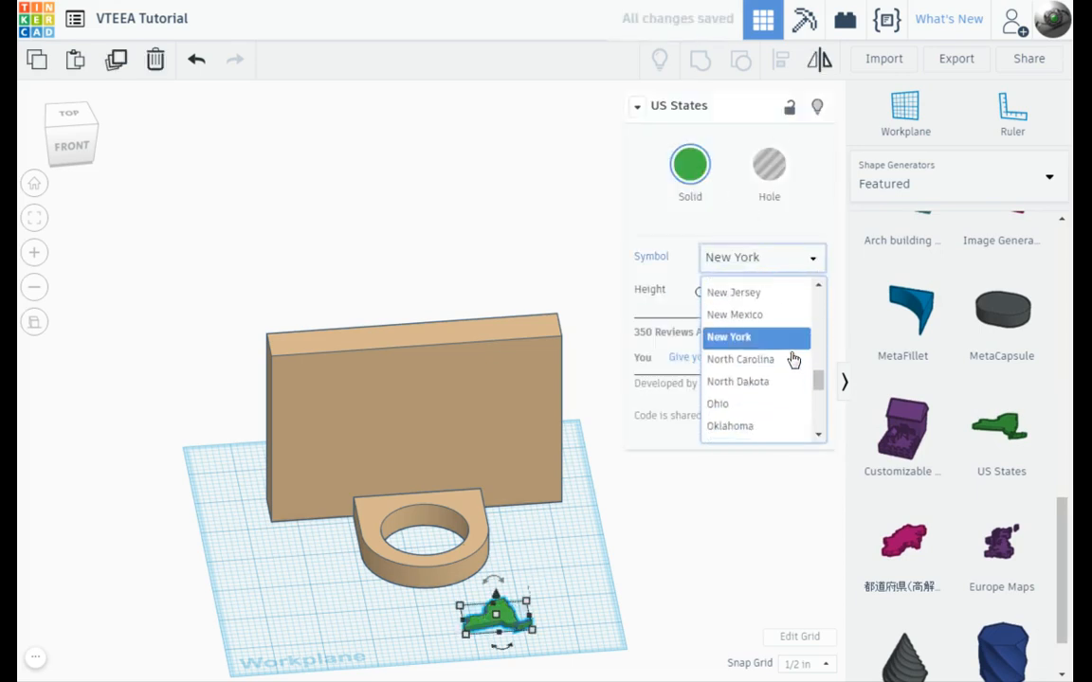
{"action": "left_click", "coordinate": [768, 407]}
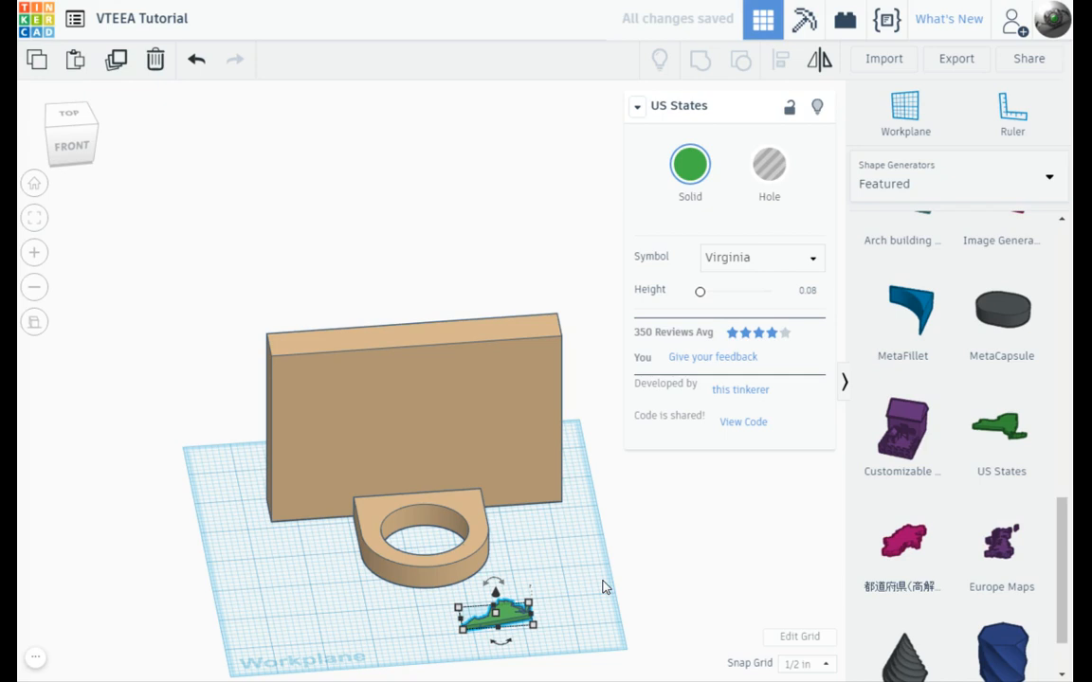
{"action": "key", "text": "Delete"}
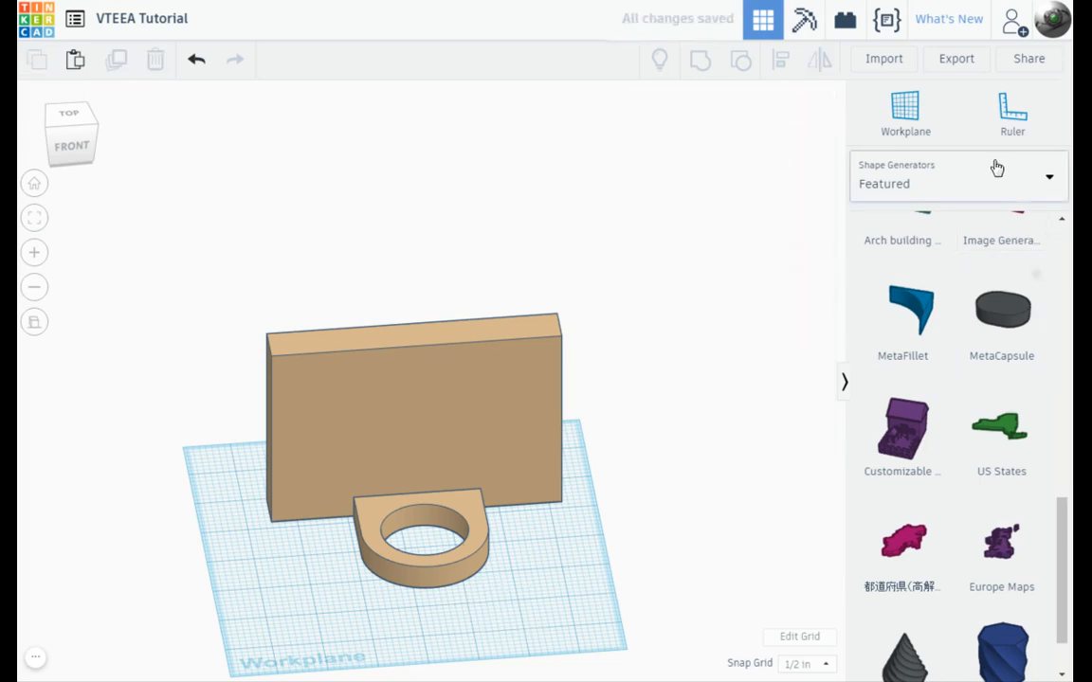
- Switch the shape library back to Basic Shapes and return to the start of its list
{"action": "left_click", "coordinate": [997, 168]}
{"action": "left_click", "coordinate": [915, 244]}
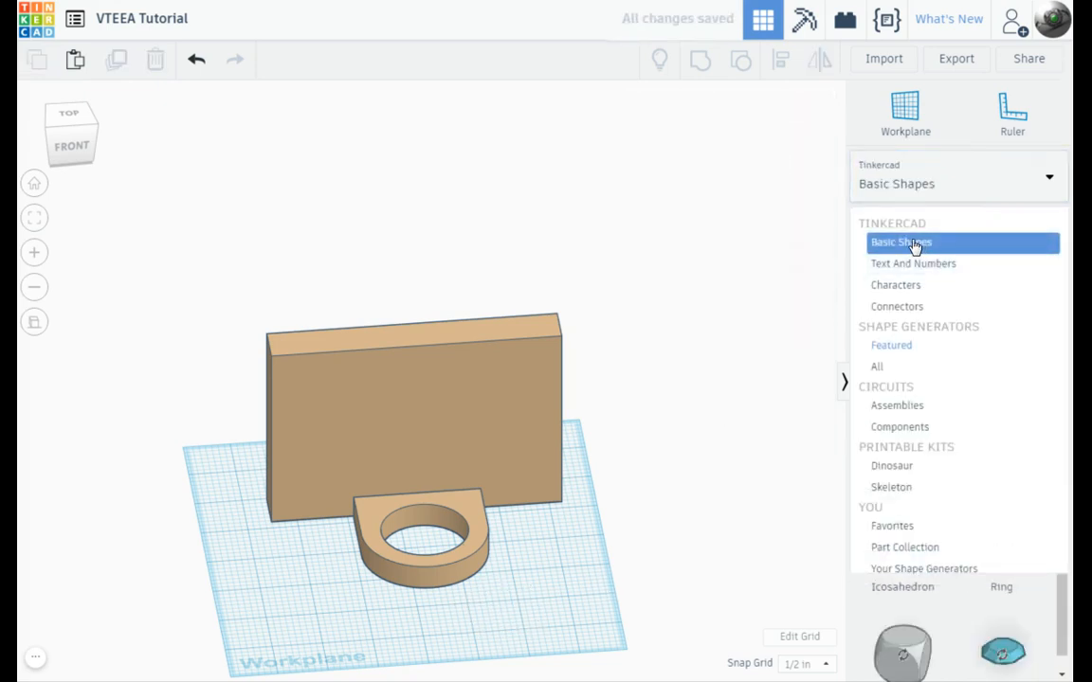
{"action": "scroll", "coordinate": [1019, 438], "scroll_direction": "up", "scroll_amount": 10}
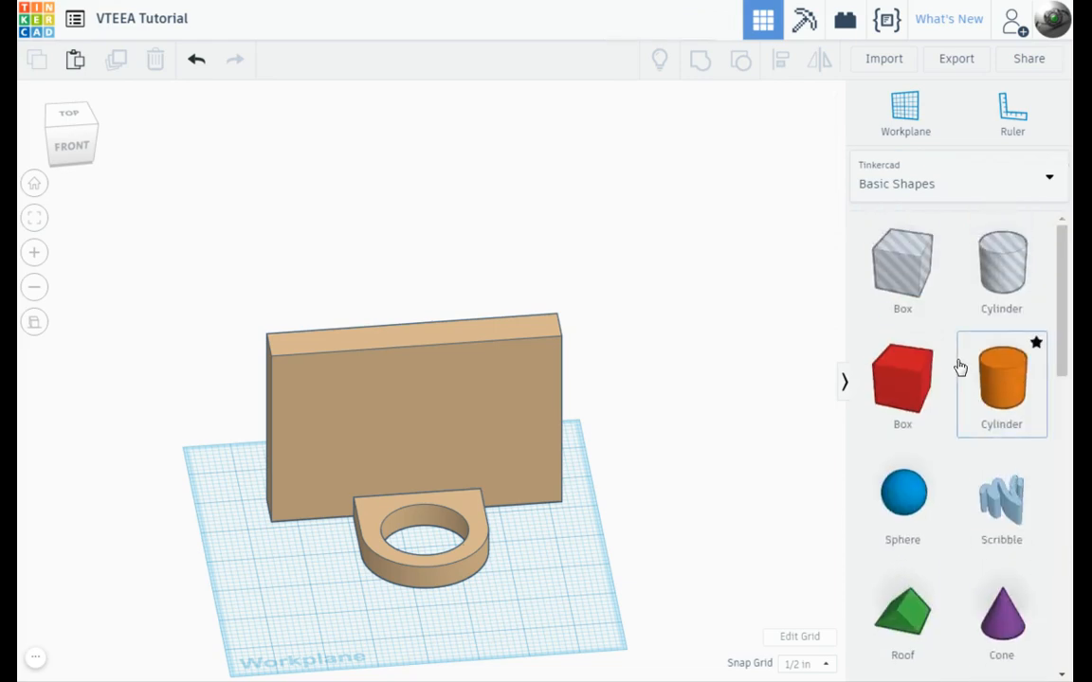
- Review the supported file types for importing shapes and the design's export options for download and 3D printing
{"action": "left_click", "coordinate": [884, 60]}
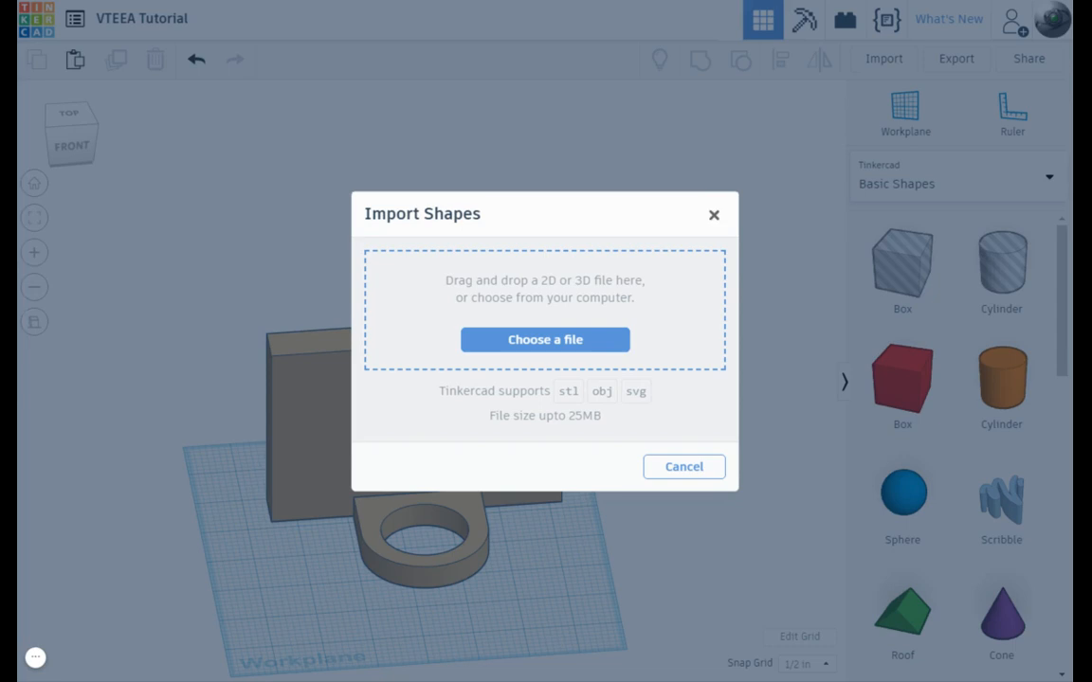
{"action": "left_click", "coordinate": [714, 215]}
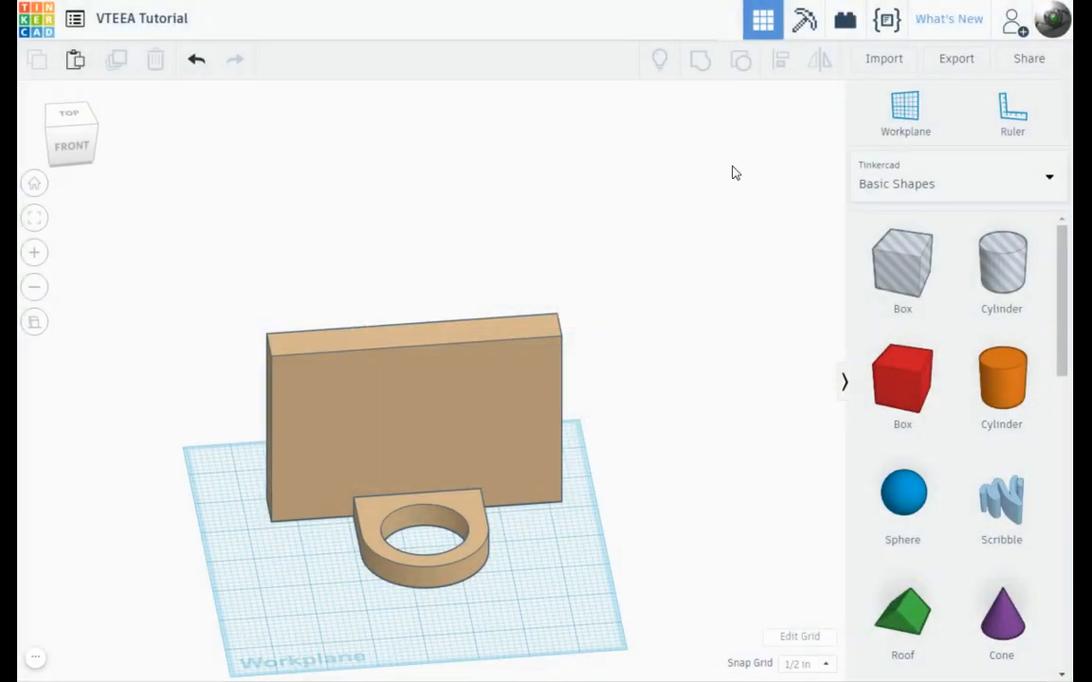
{"action": "left_click", "coordinate": [955, 61]}
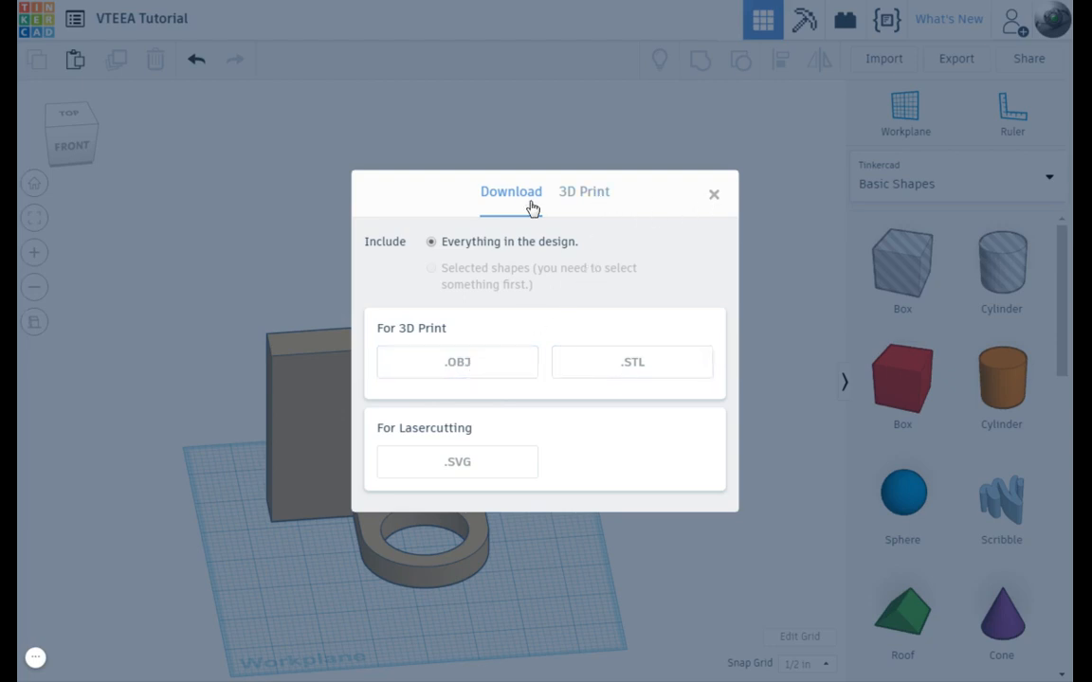
{"action": "left_click", "coordinate": [588, 195]}
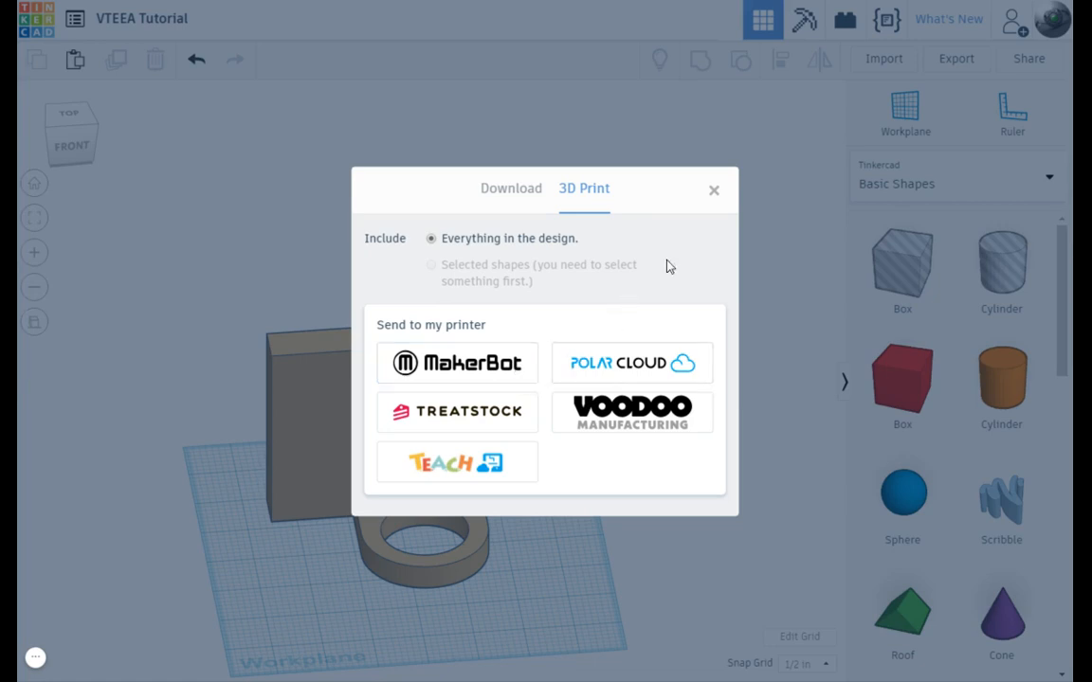
{"action": "left_click", "coordinate": [714, 192]}
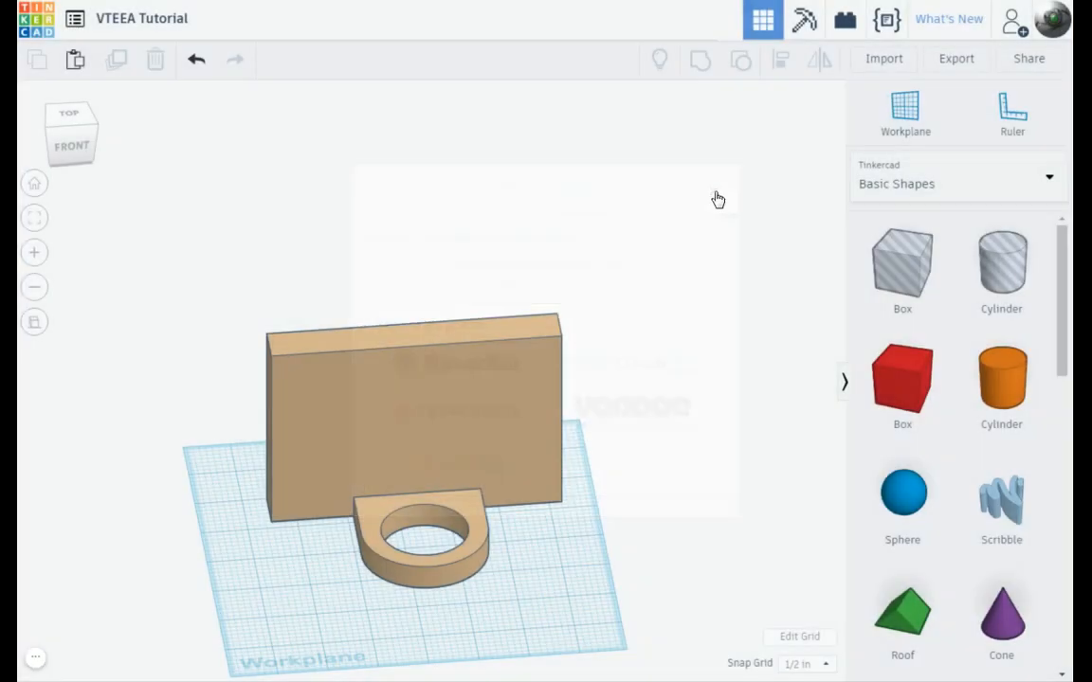
- Review the design's sharing options, and generate a new collaboration link and copy it to the clipboard
{"action": "left_click", "coordinate": [1013, 63]}
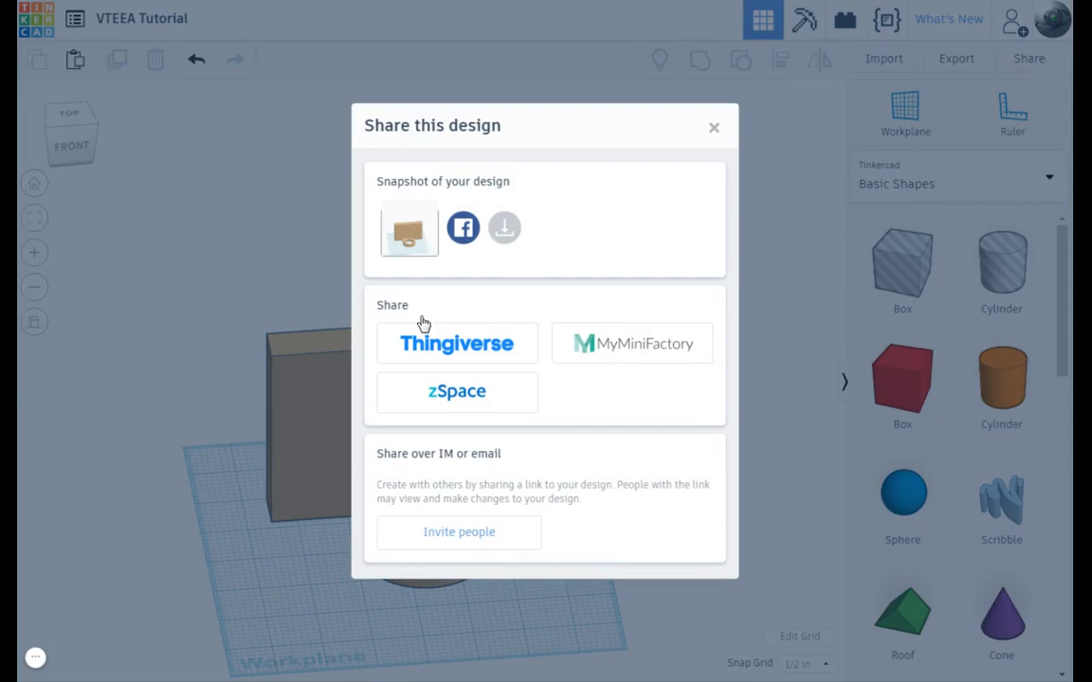
{"action": "left_click", "coordinate": [713, 128]}
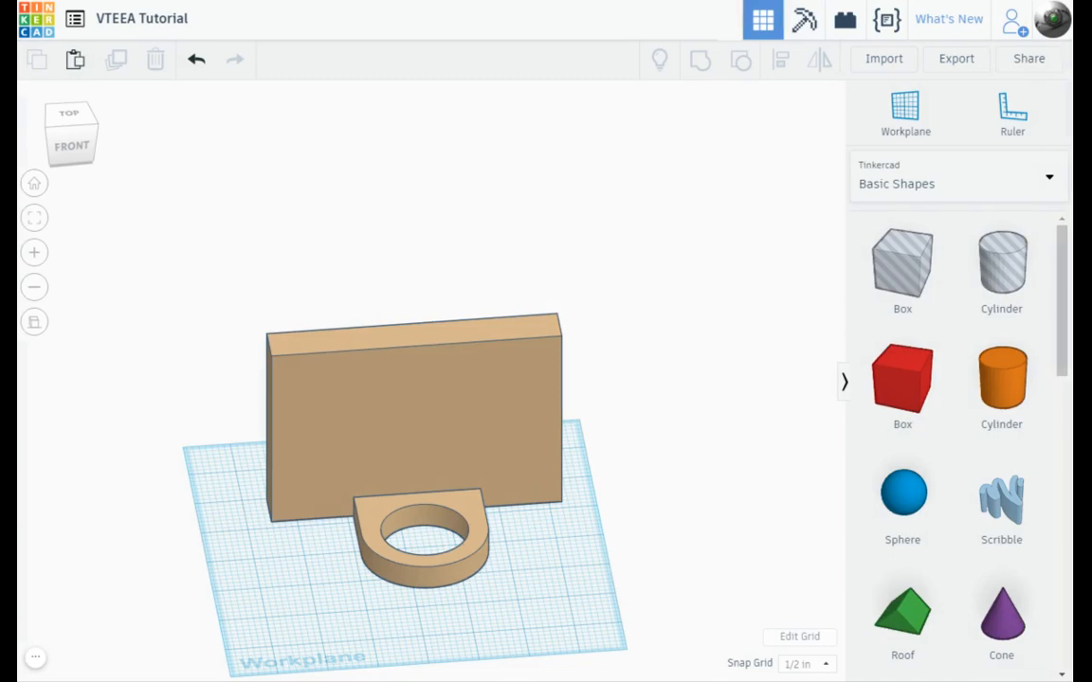
{"action": "left_click", "coordinate": [1014, 29]}
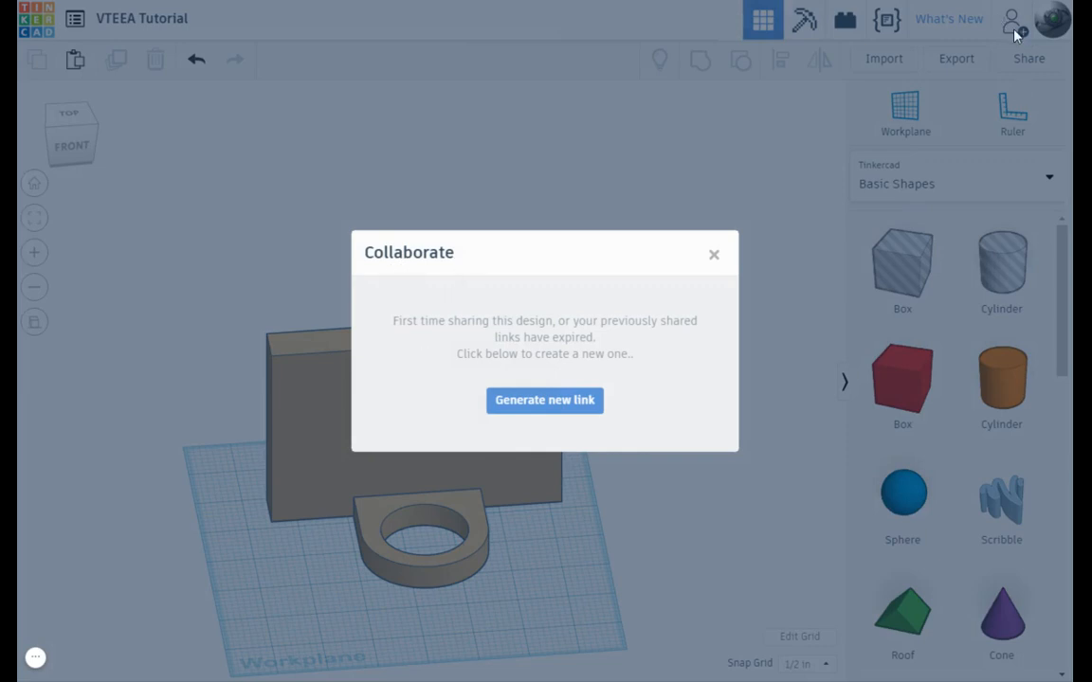
{"action": "left_click", "coordinate": [565, 416]}
{"action": "left_click", "coordinate": [696, 360]}
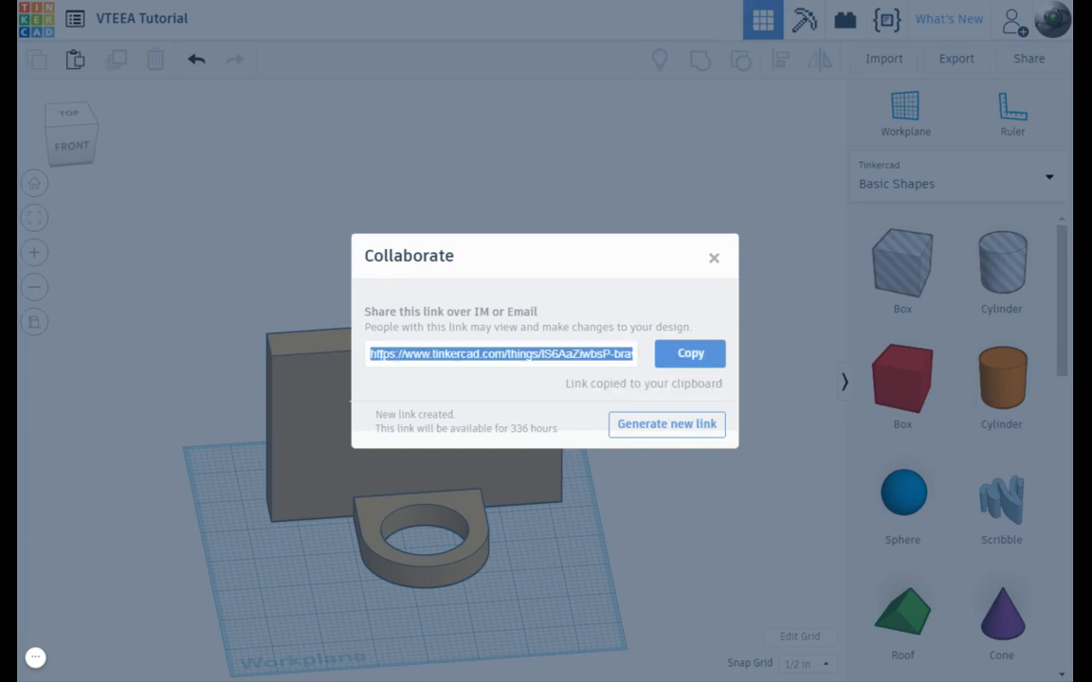
{"action": "left_click", "coordinate": [715, 260]}
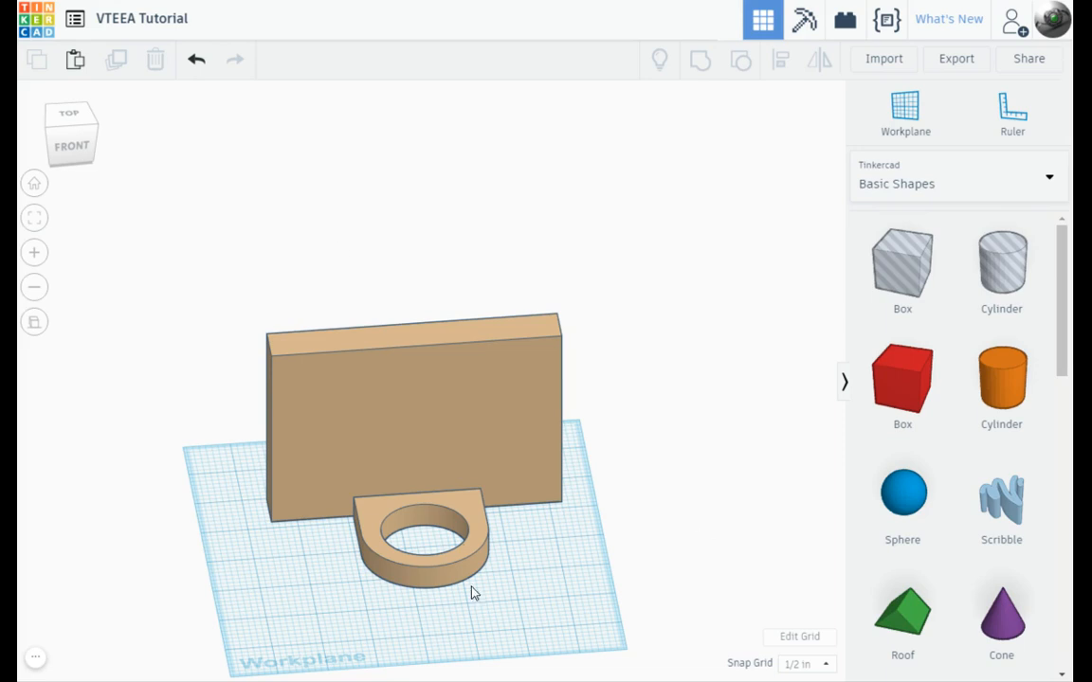
{"action": "middle_click_drag", "start_coordinate": [622, 529], "coordinate": [577, 390]}
{"action": "left_click", "coordinate": [546, 367]}
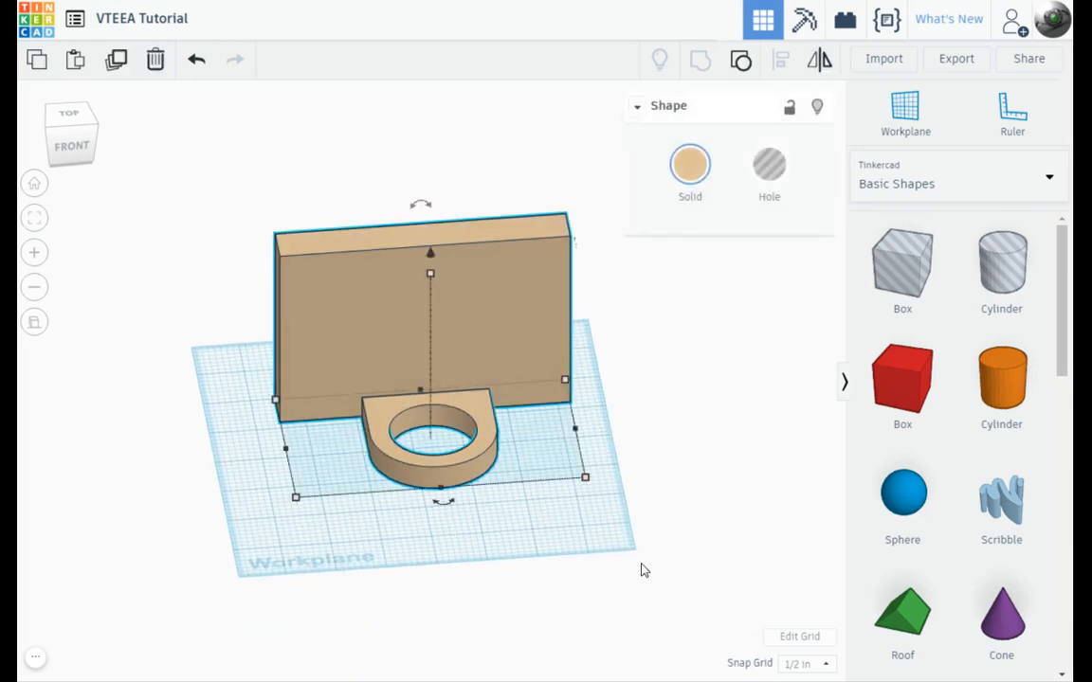
{"action": "left_click", "coordinate": [484, 547]}
{"action": "right_click_drag", "start_coordinate": [522, 563], "coordinate": [532, 631]}
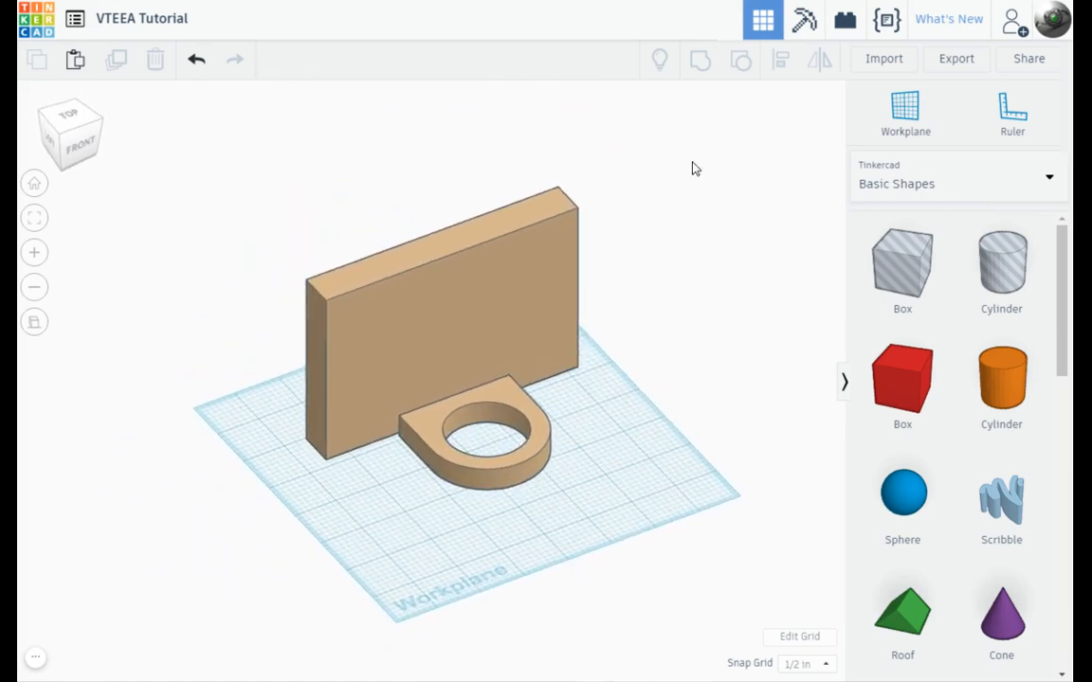
- Preview the part as bricks at the finest resolution and as blocks, and return to the 3D design view
{"action": "left_click", "coordinate": [846, 20]}
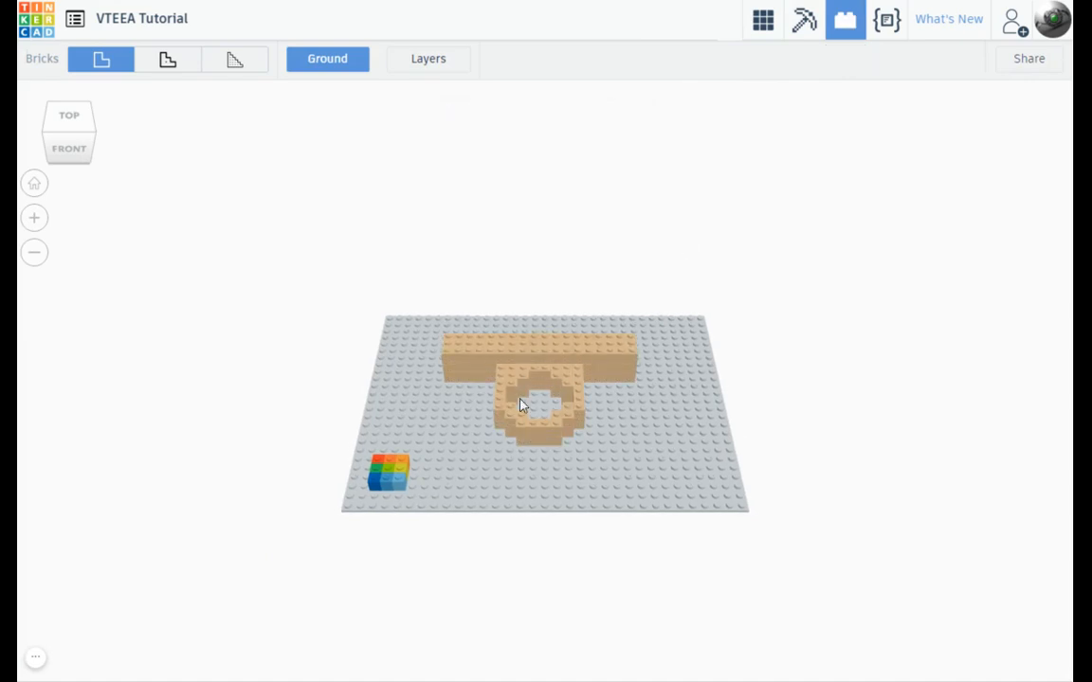
{"action": "left_click", "coordinate": [241, 62]}
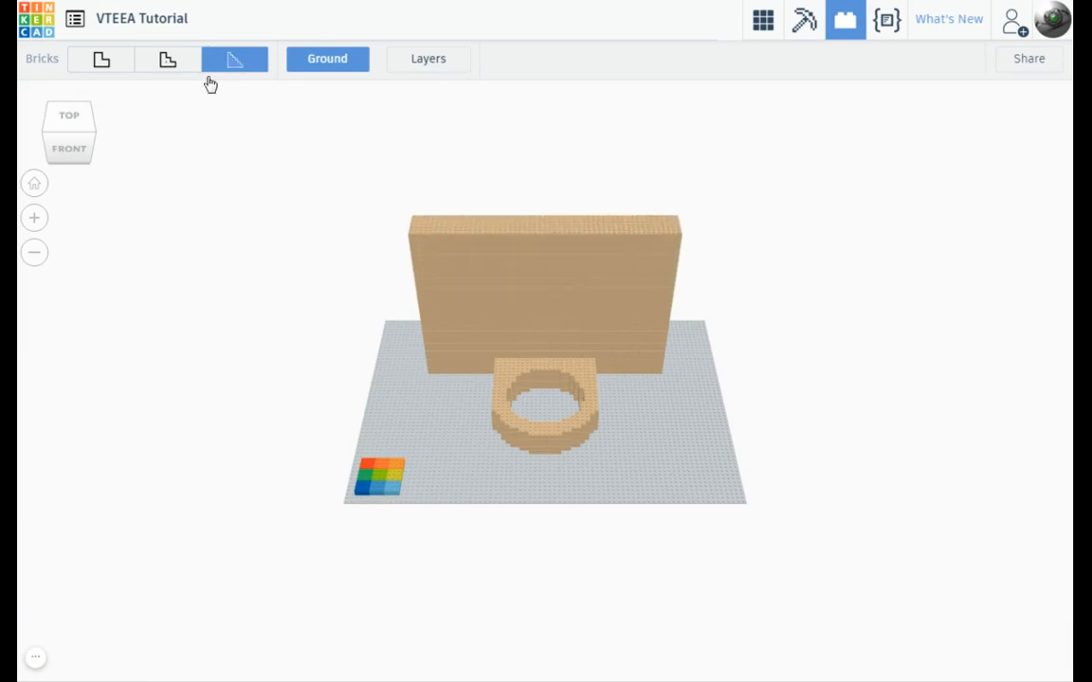
{"action": "left_click", "coordinate": [427, 58]}
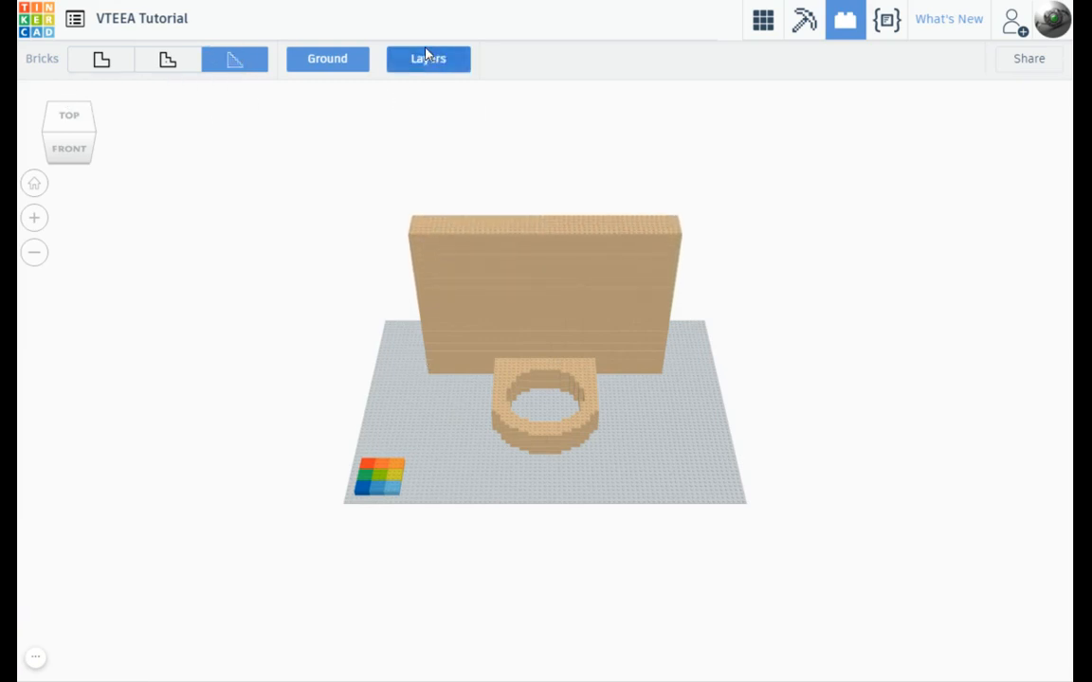
{"action": "left_click", "coordinate": [802, 25]}
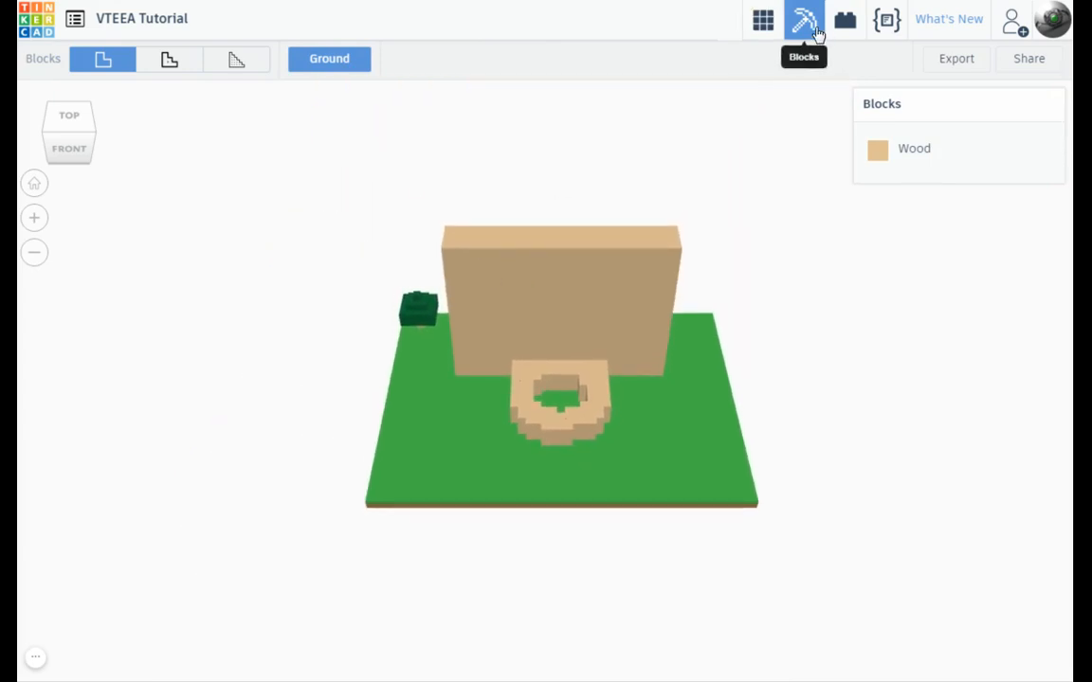
{"action": "left_click", "coordinate": [767, 24]}
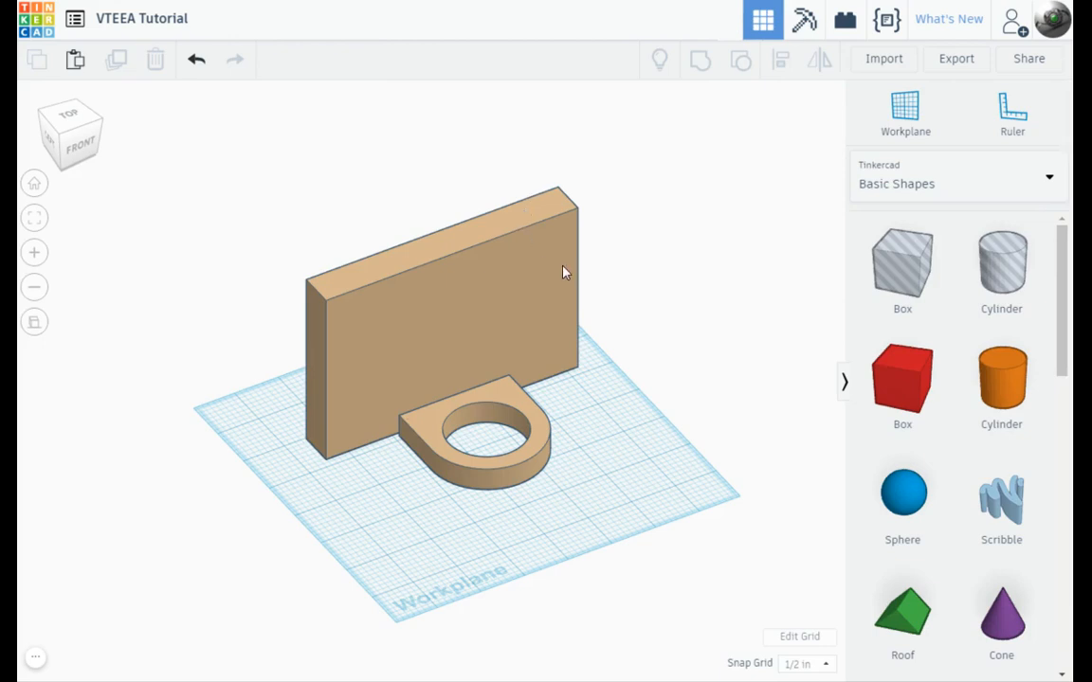
{"action": "left_click", "coordinate": [38, 657]}
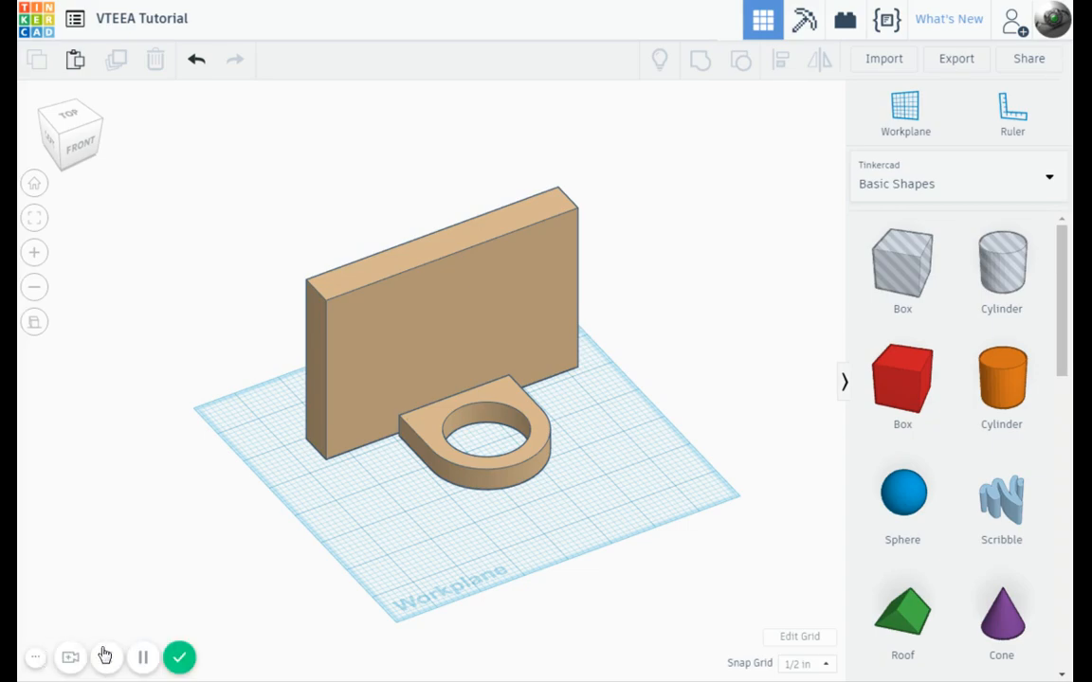